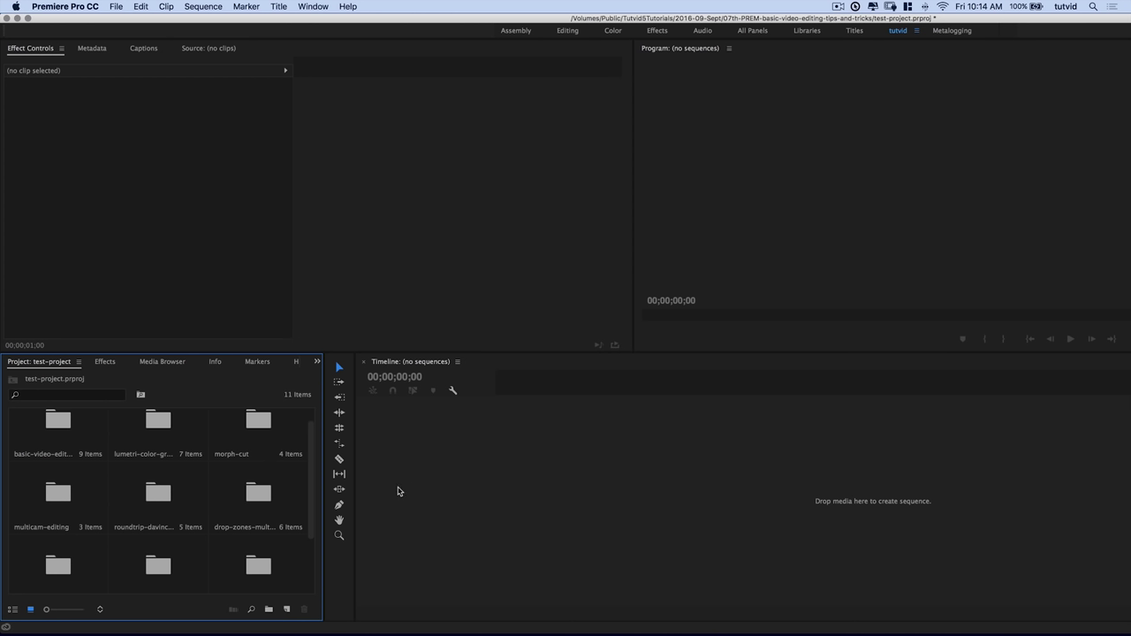
- Create a new sequence from the Digital SLR 1080p DSLR 1080p30 preset named 'slideshow'
scroll(245, 501, down, 3)
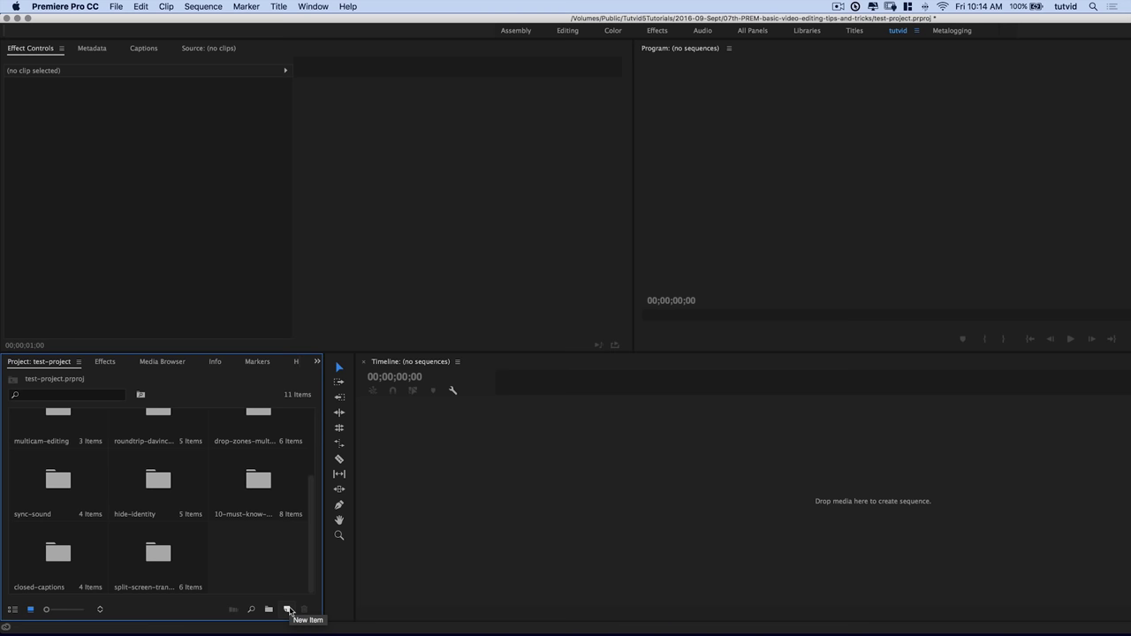
click(288, 610)
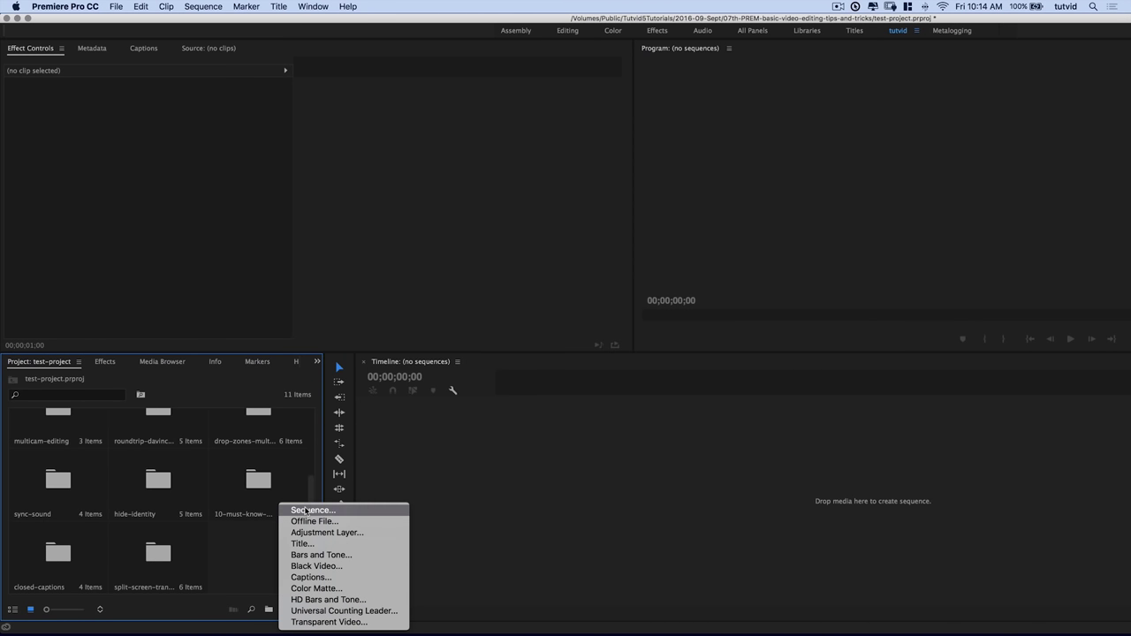
click(335, 509)
drag(685, 102, 486, 100)
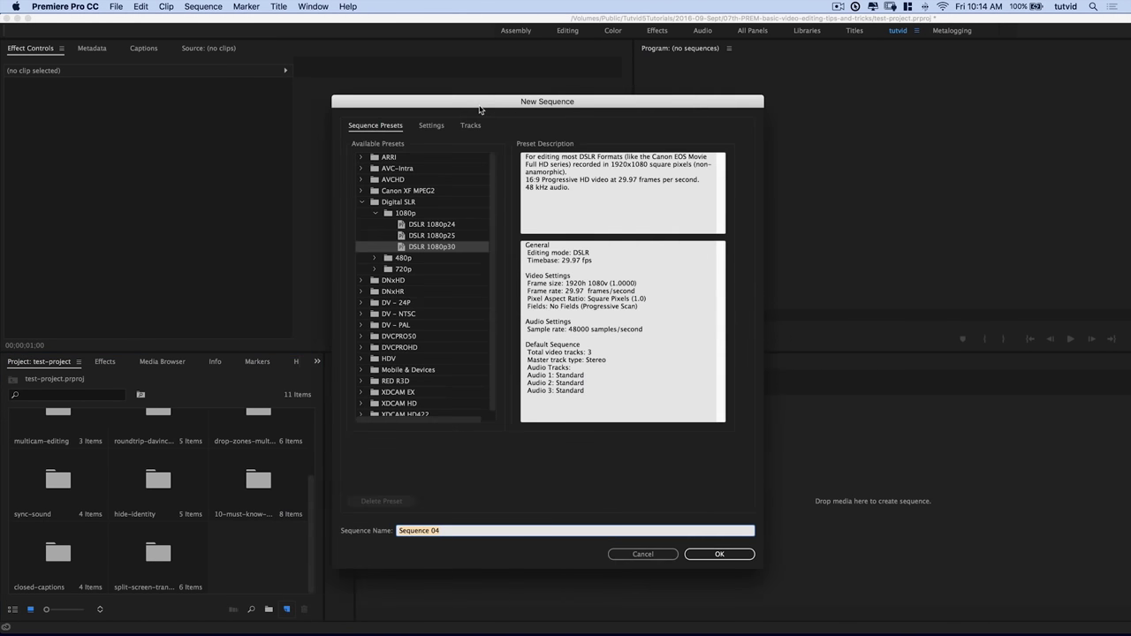
click(371, 192)
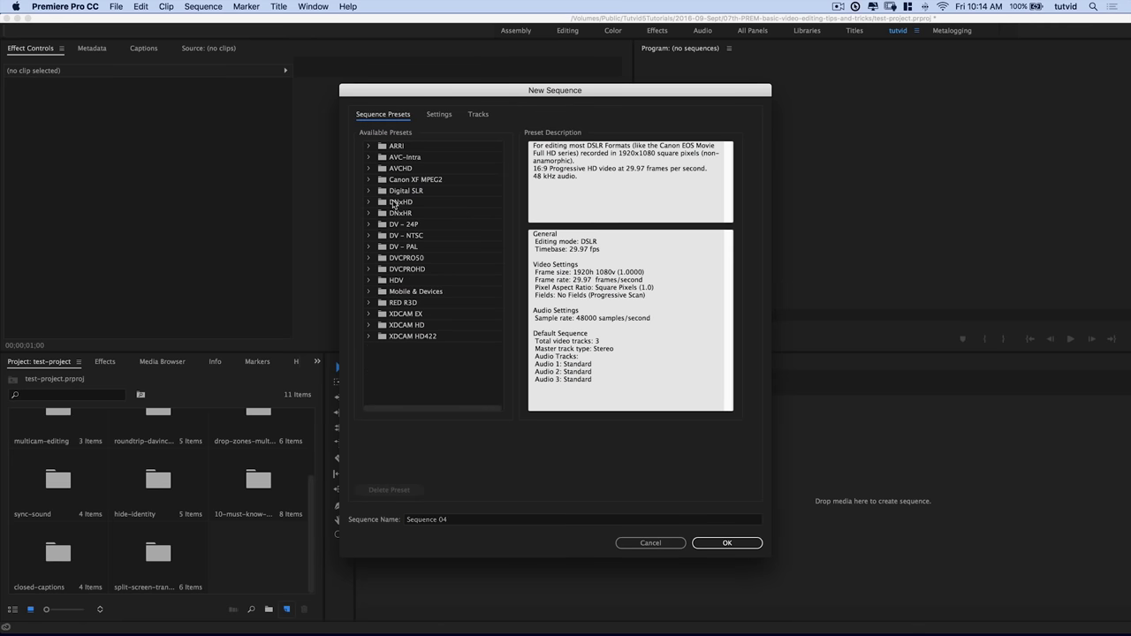
click(370, 192)
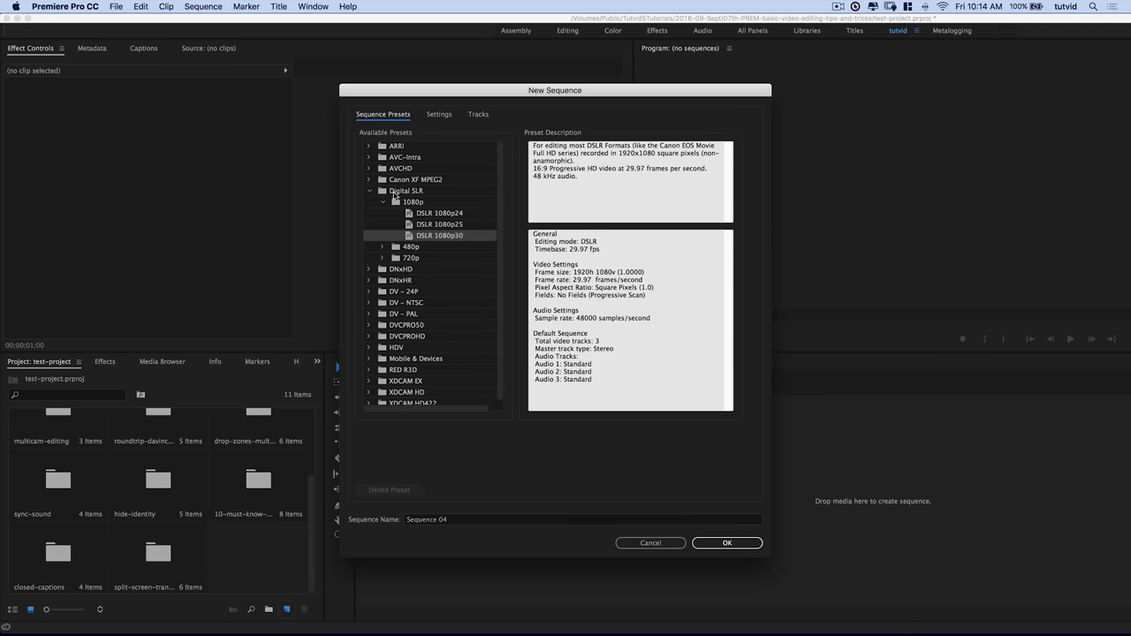
click(414, 203)
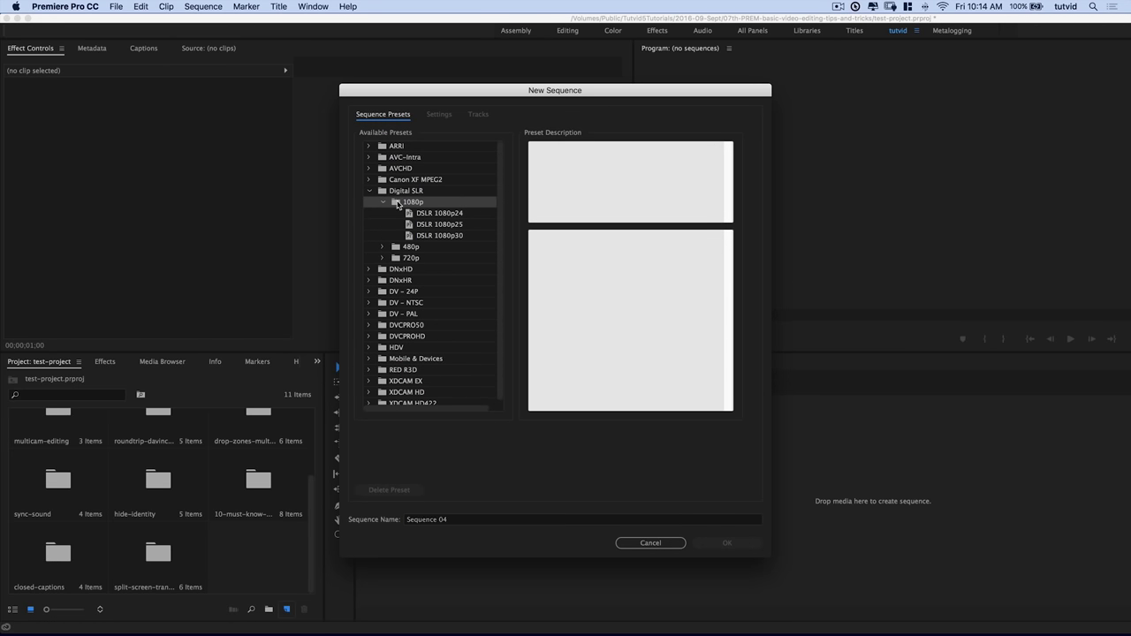
click(455, 236)
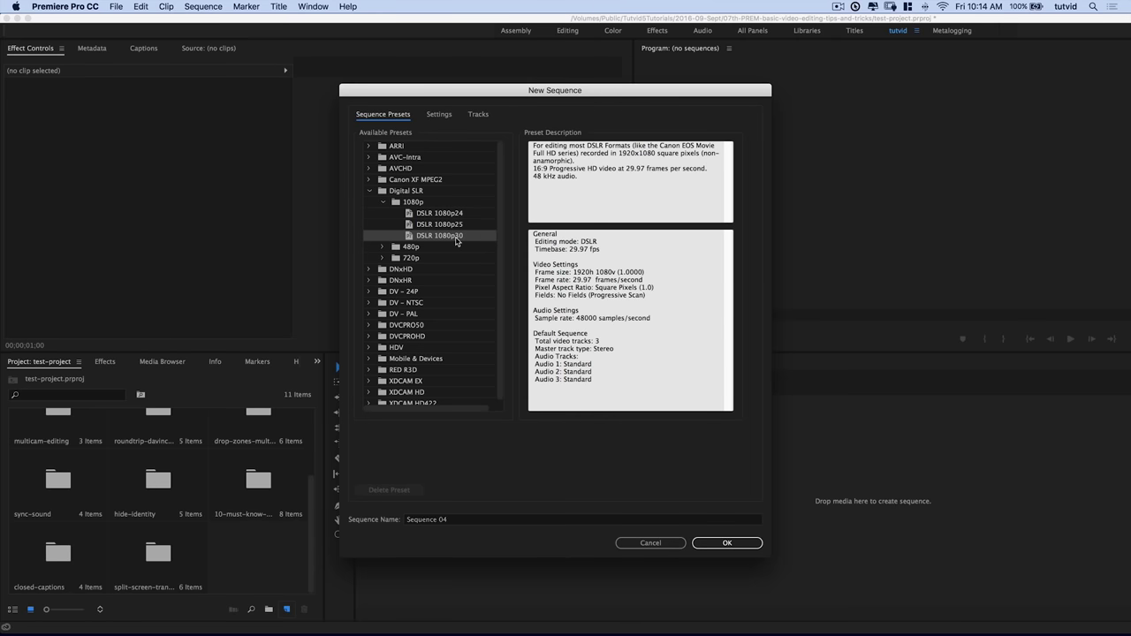
click(438, 520)
text(slideshow)
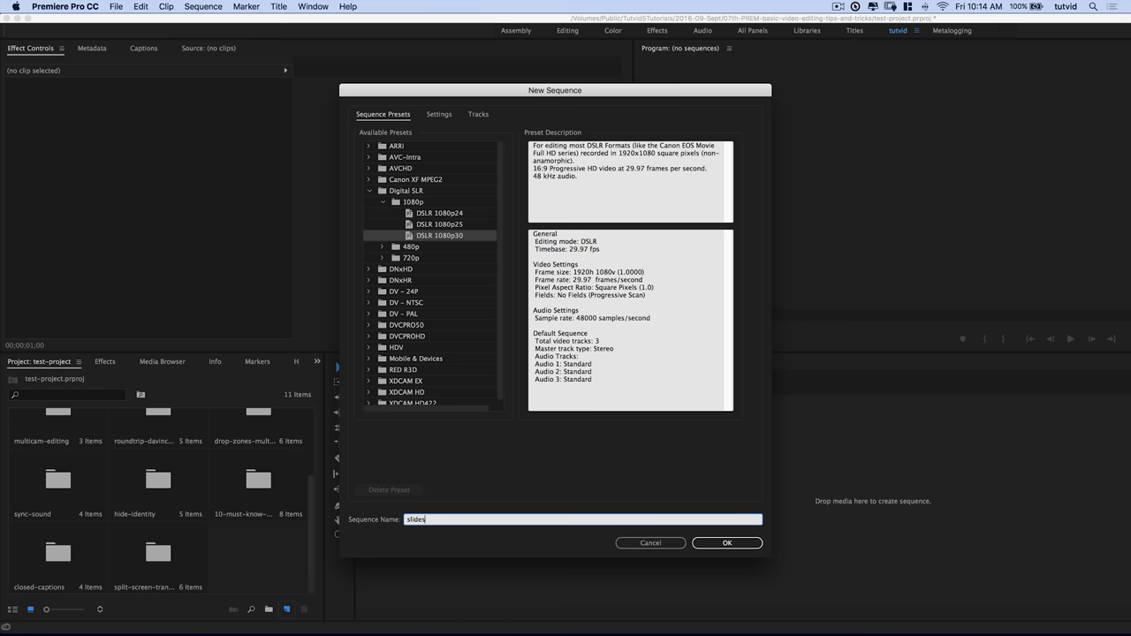
click(734, 542)
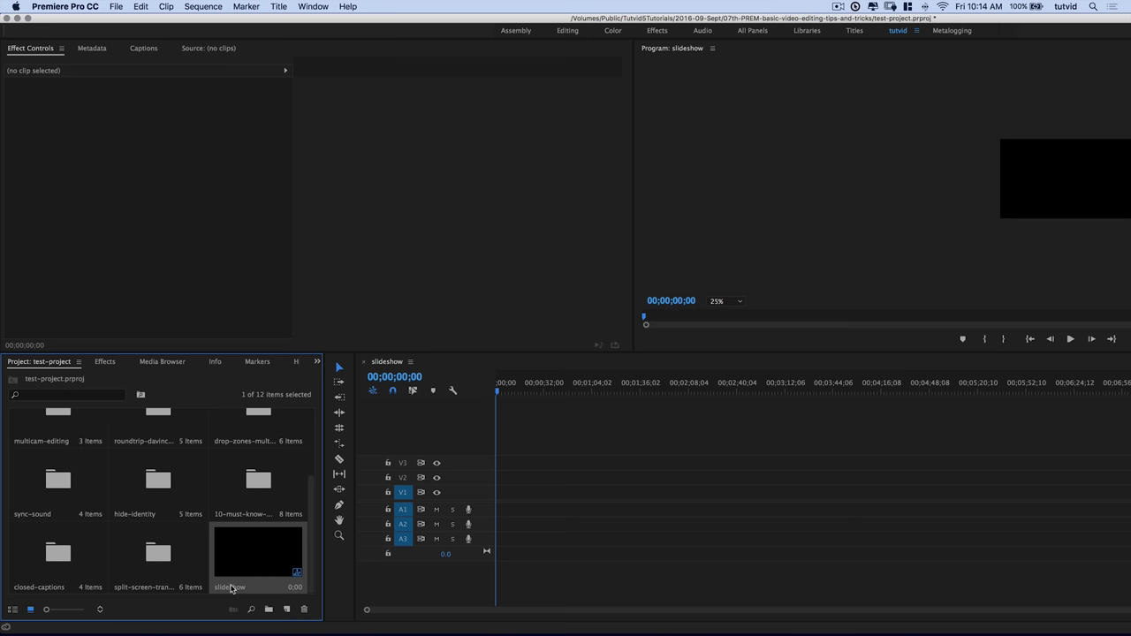
- Scrub the empty slideshow timeline, return to the selection tool, and switch to Finder
mouse_move(508, 389)
mouse_down()
mouse_move(948, 388)
mouse_move(484, 393)
mouse_move(1004, 393)
mouse_move(496, 393)
mouse_up()
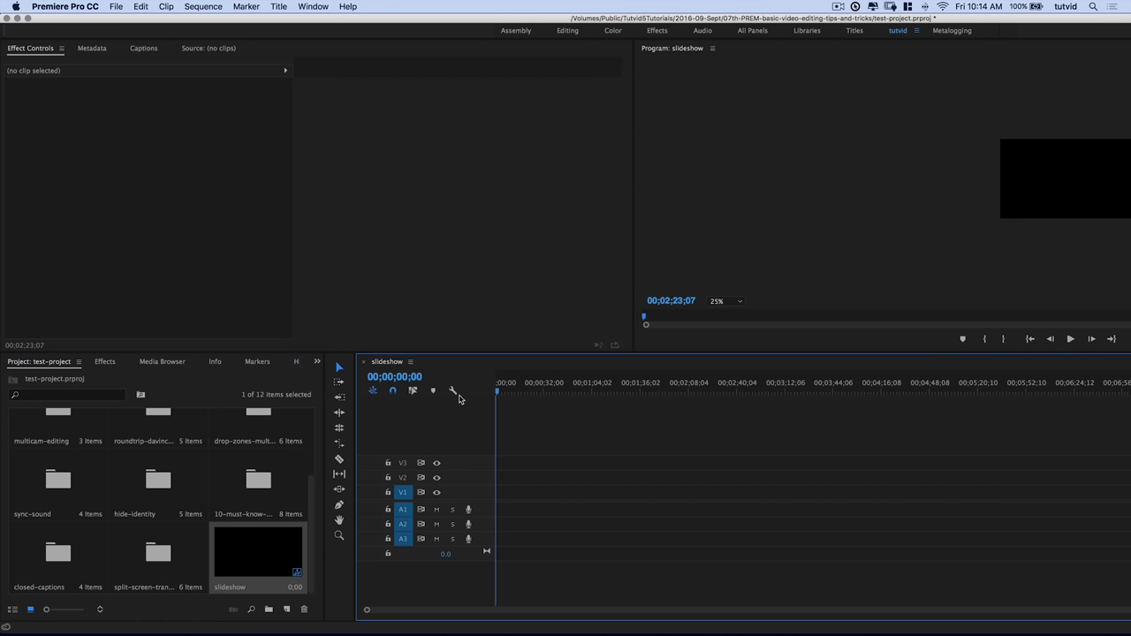
click(338, 368)
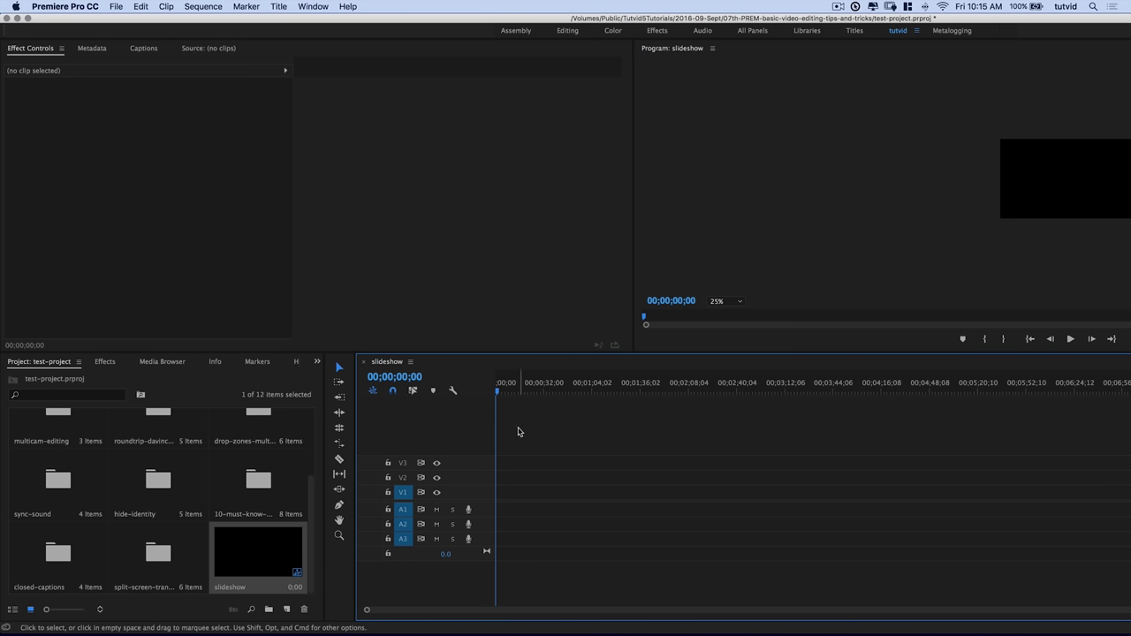
key(super+Tab)
- Drag all 22 headshot images from the Finder images folder into Premiere's Project panel
click(682, 318)
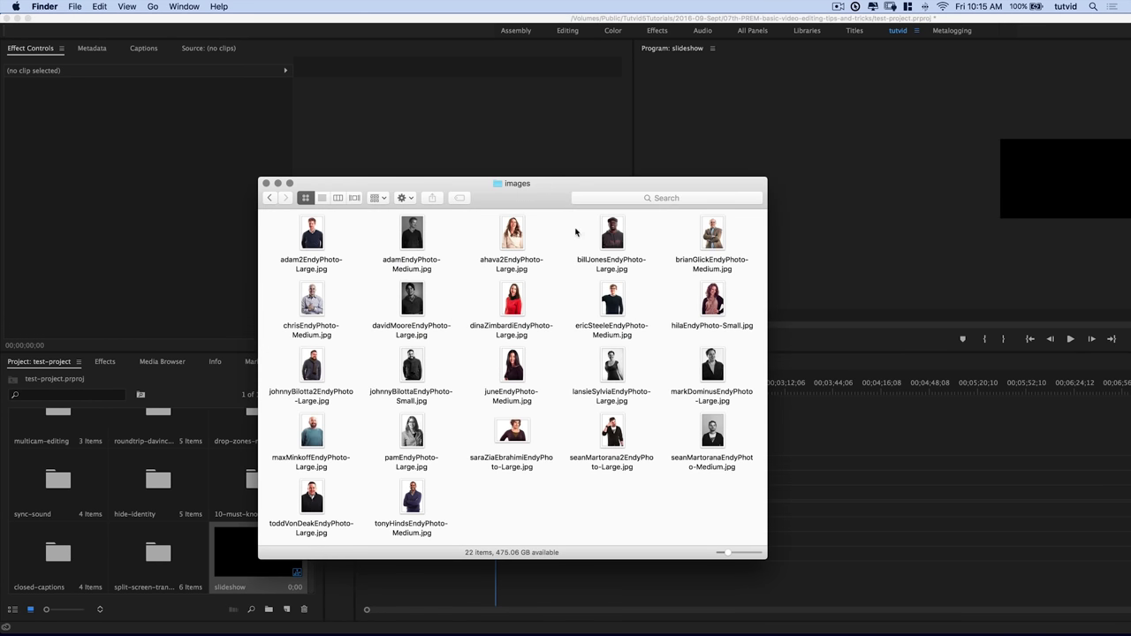
drag(542, 209, 555, 192)
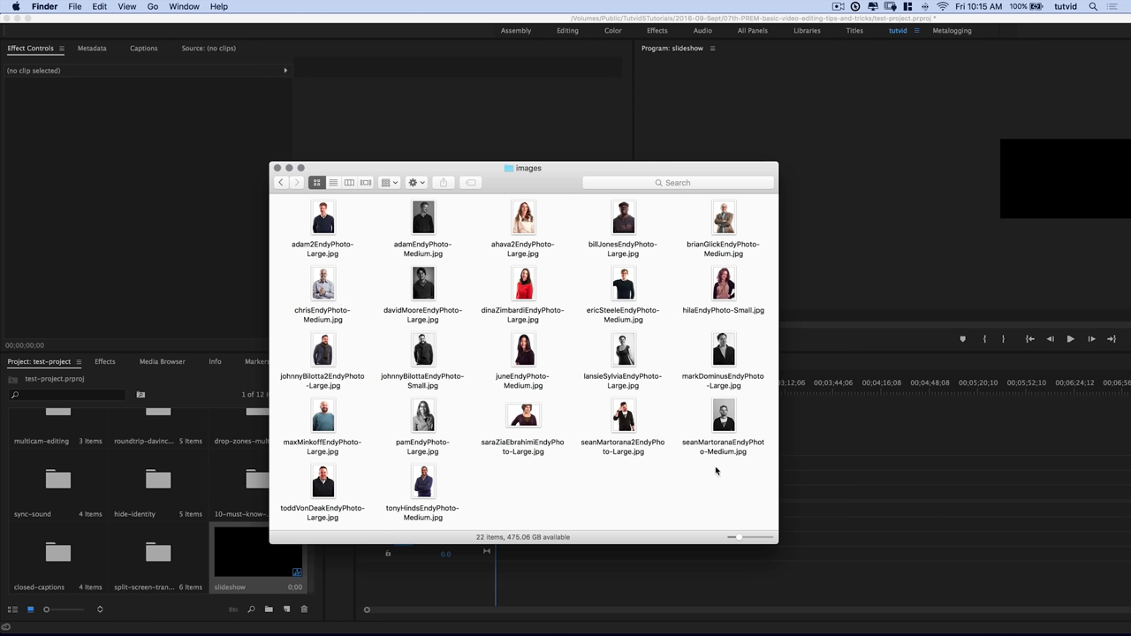
mouse_move(750, 508)
mouse_down()
mouse_move(692, 457)
mouse_move(392, 318)
mouse_move(308, 210)
mouse_move(104, 489)
mouse_move(39, 363)
mouse_move(159, 531)
mouse_move(237, 546)
mouse_move(213, 548)
mouse_up()
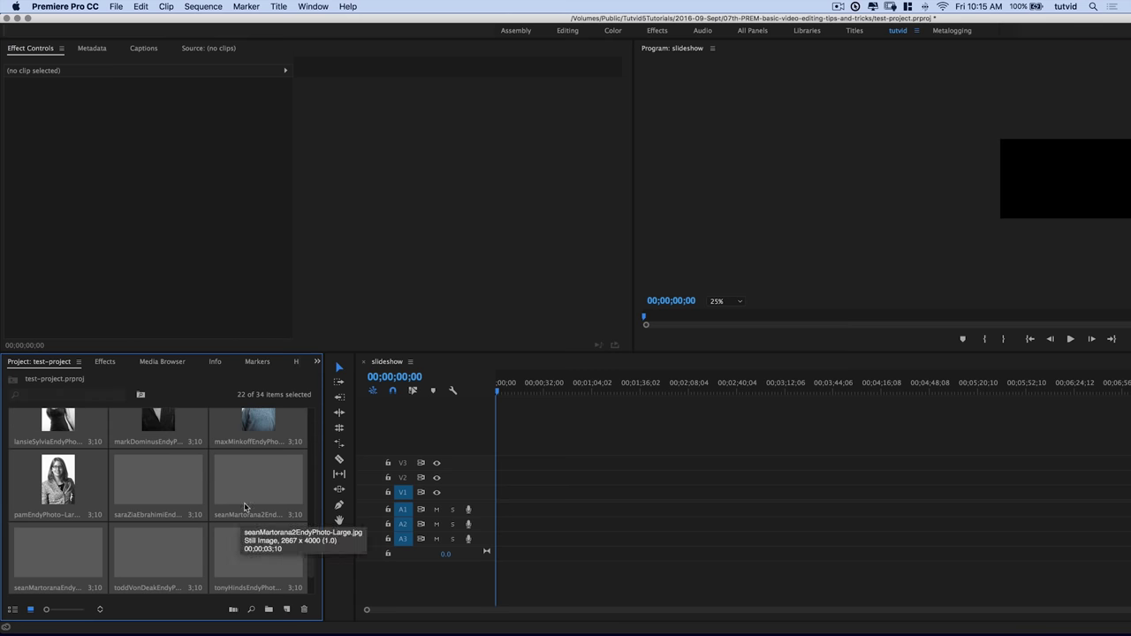
scroll(238, 513, down, 1)
scroll(262, 500, up, 3)
scroll(263, 501, down, 3)
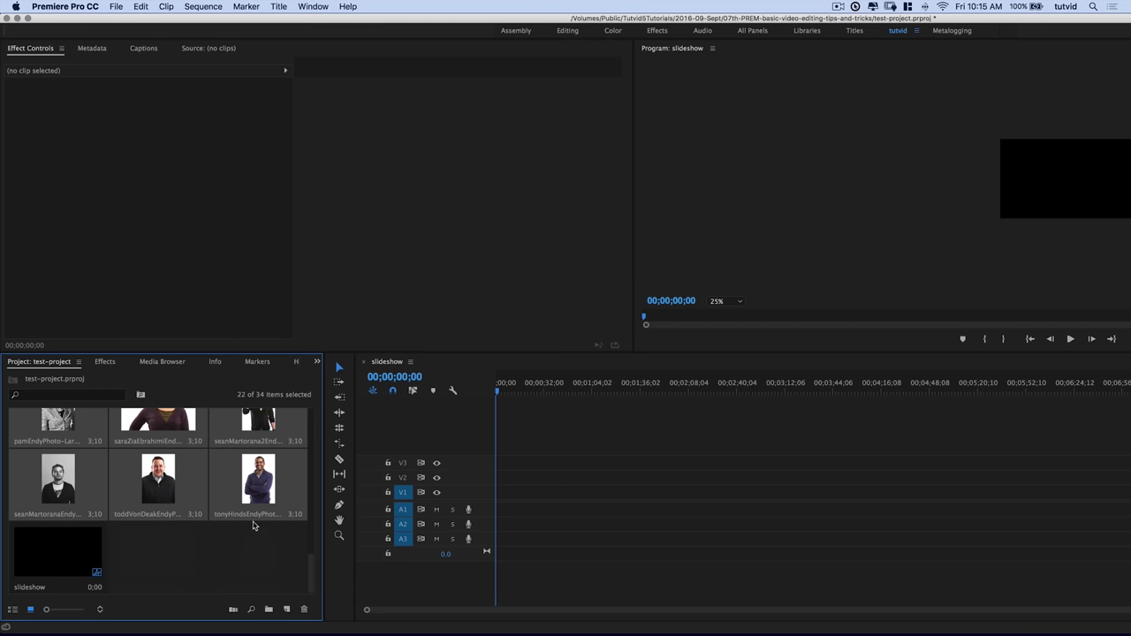
click(252, 525)
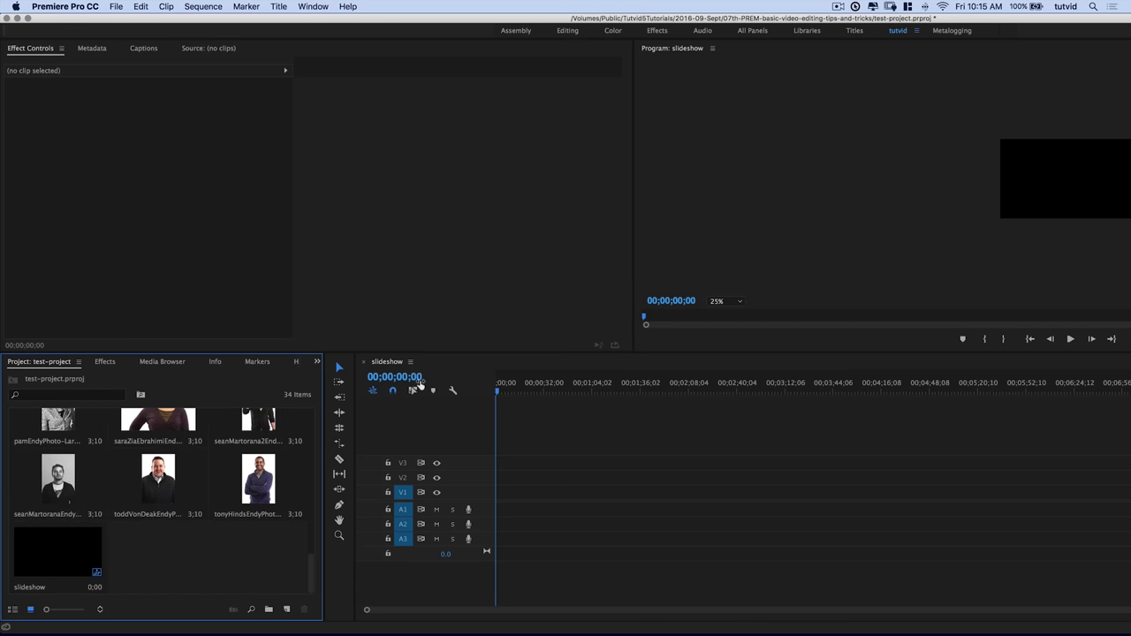
- Place the adam2EndyPhoto-Large still at the start of the V1 track
click(495, 431)
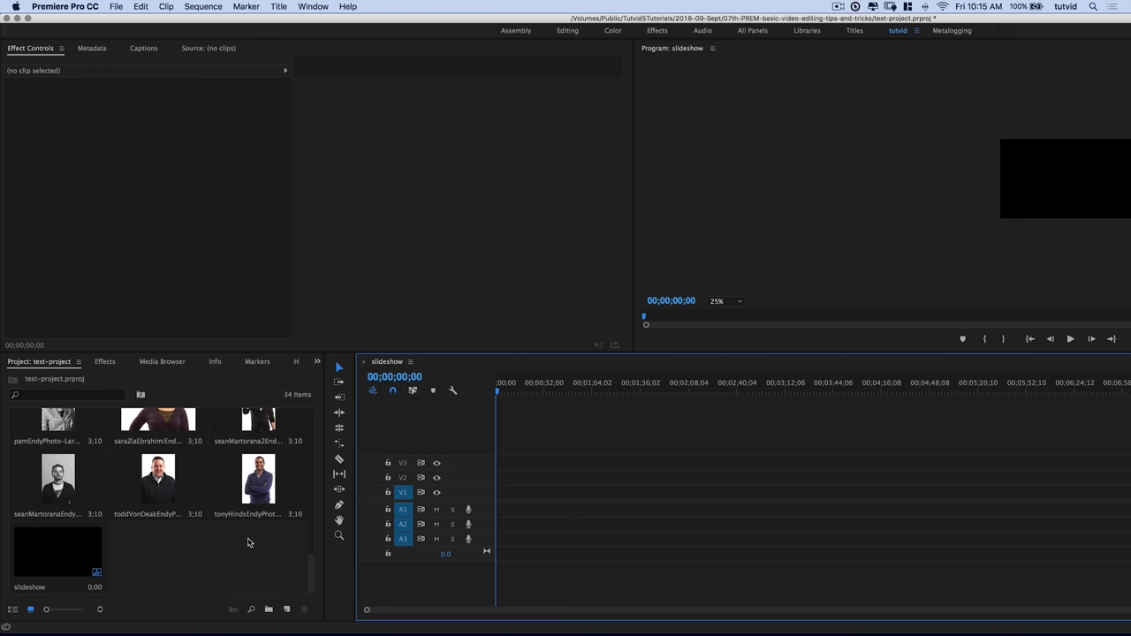
scroll(248, 542, up, 10)
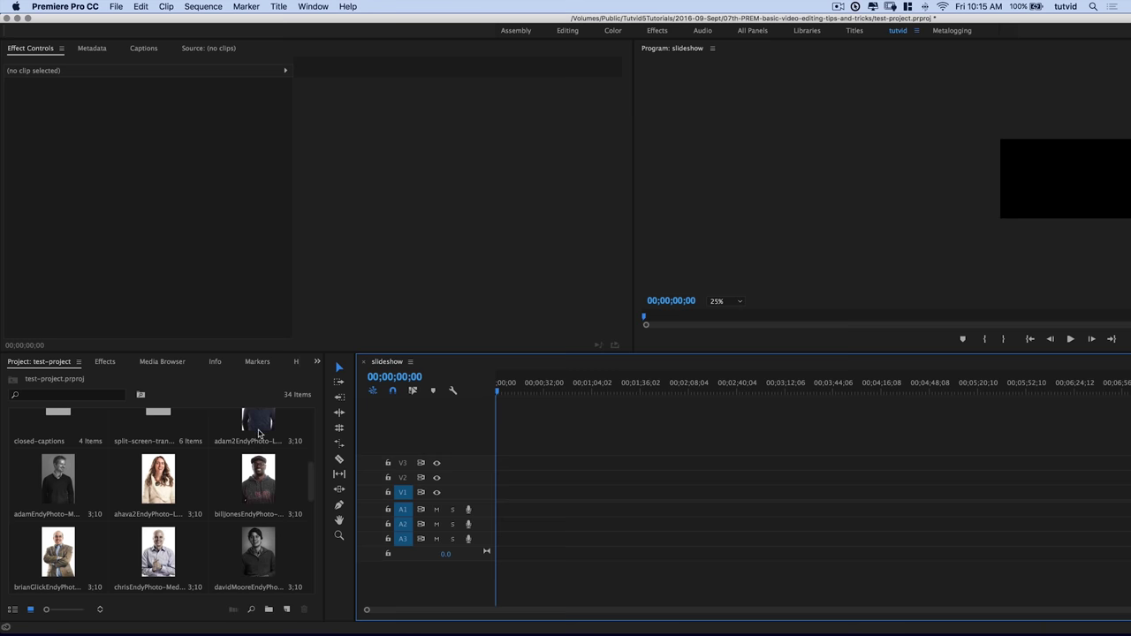
drag(259, 431, 497, 493)
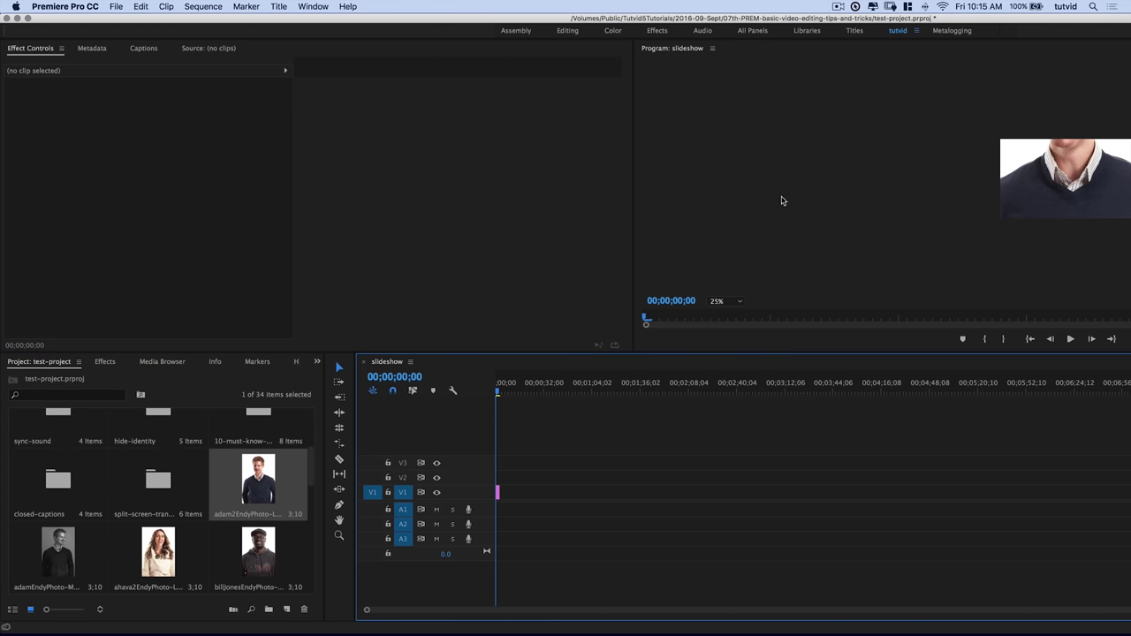
- Maximise the Premiere window and set the Program monitor zoom to Fit
click(27, 18)
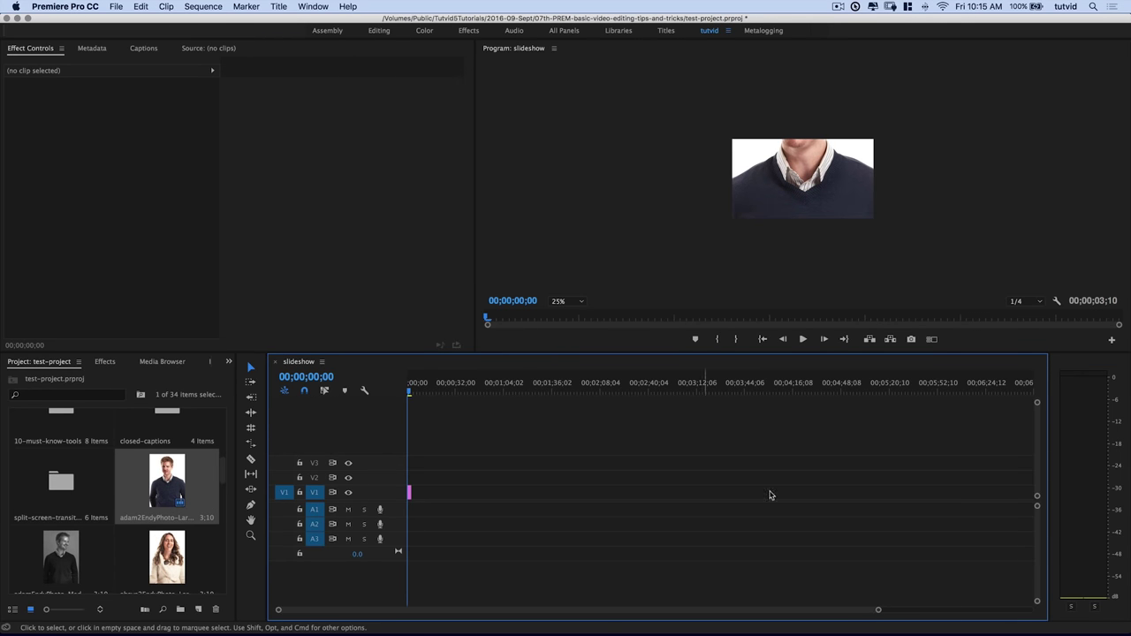
click(565, 301)
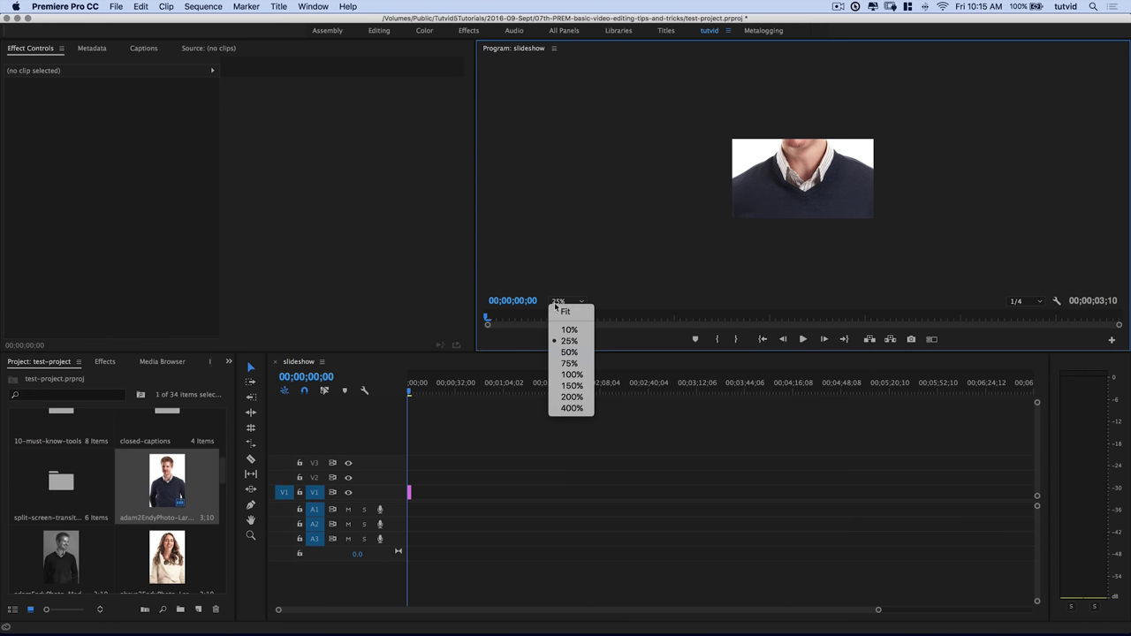
click(566, 311)
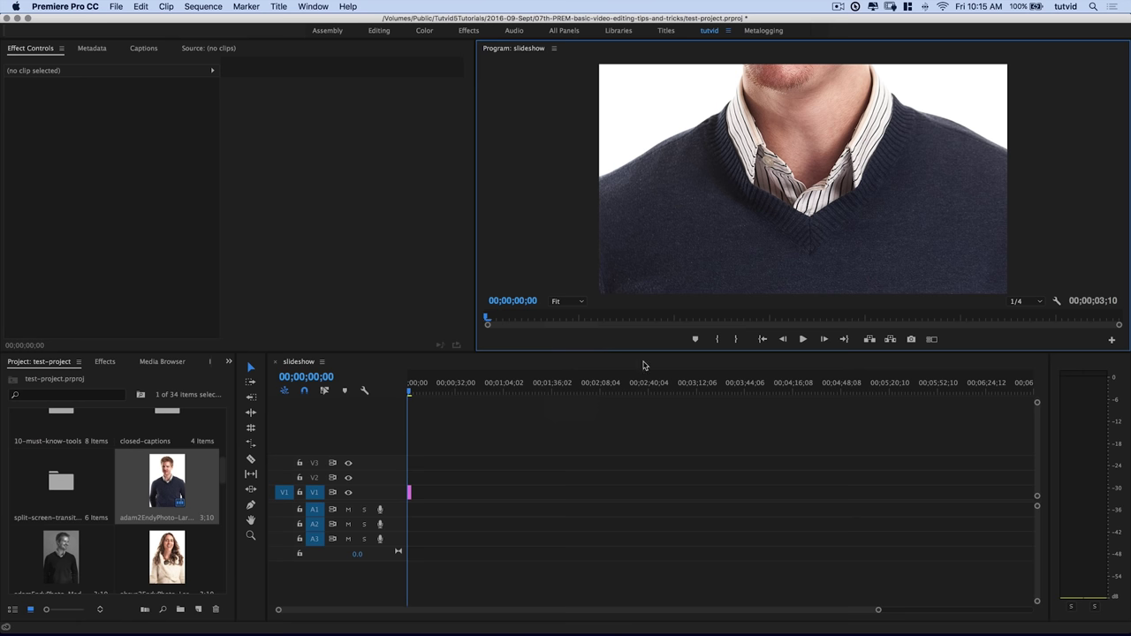
click(409, 493)
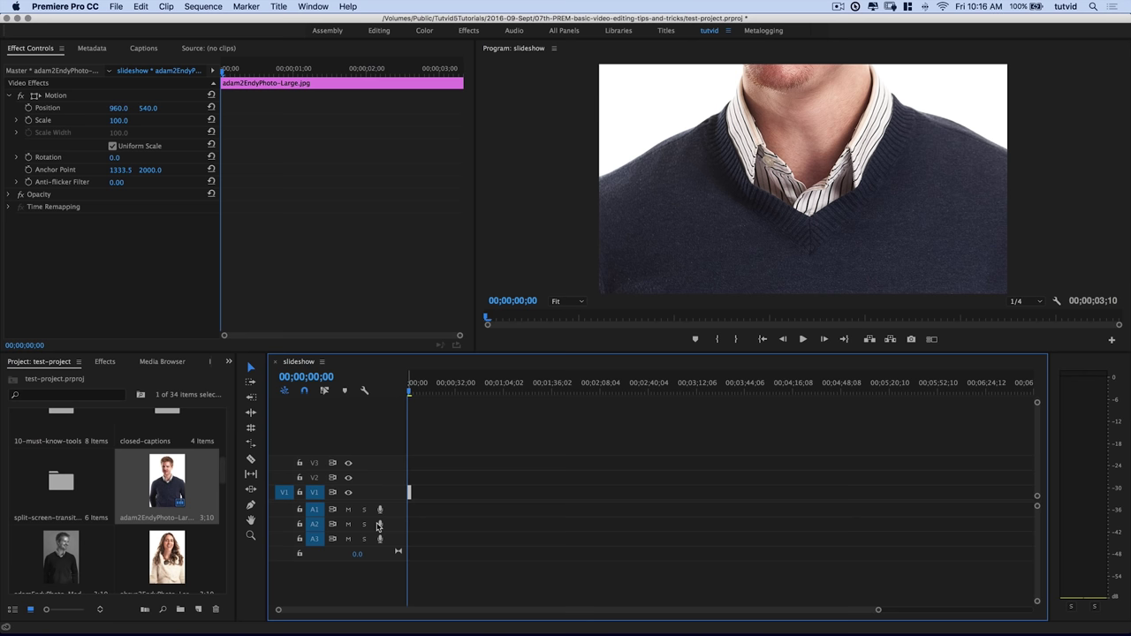
- Preview adamEndyPhoto-Medium, add it after the first clip on V1, and play the sequence
click(459, 486)
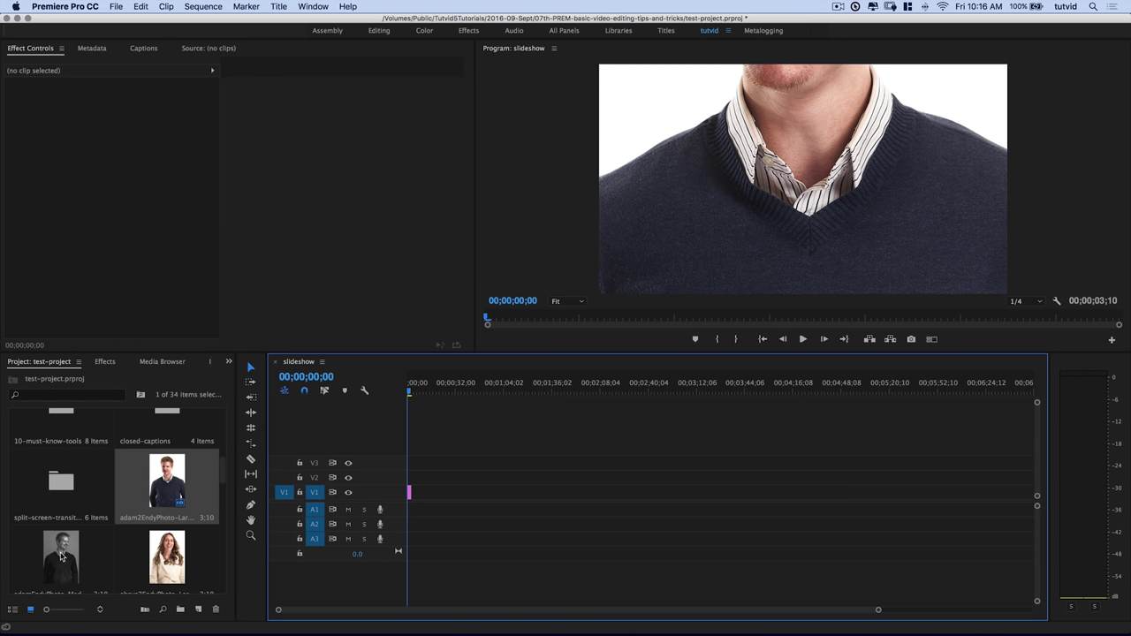
click(62, 556)
double_click(62, 557)
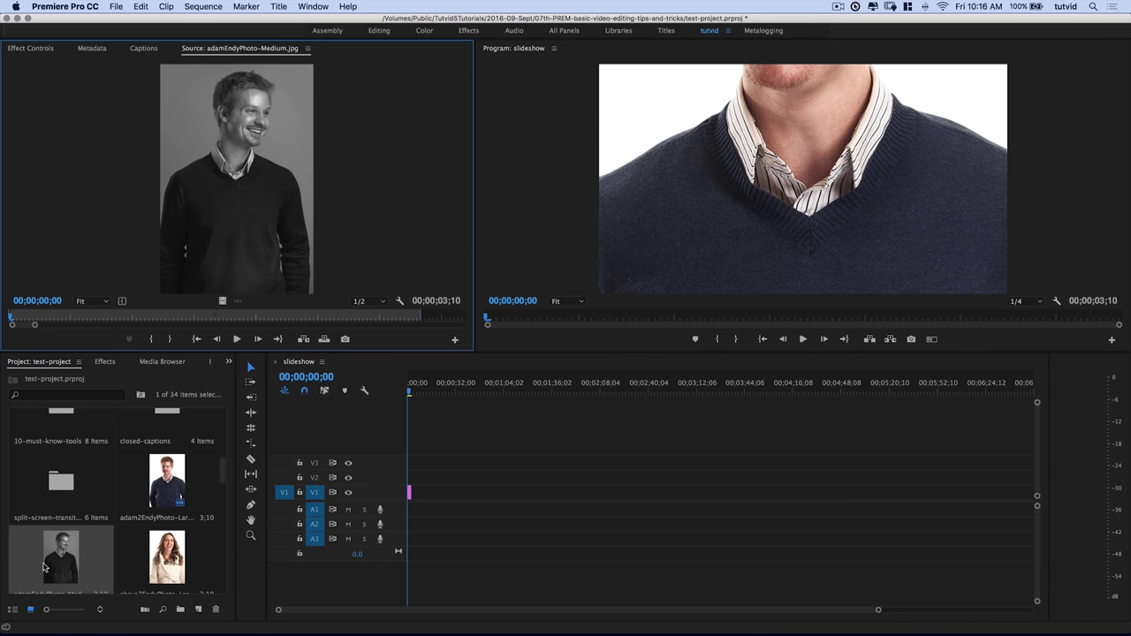
drag(44, 566, 424, 493)
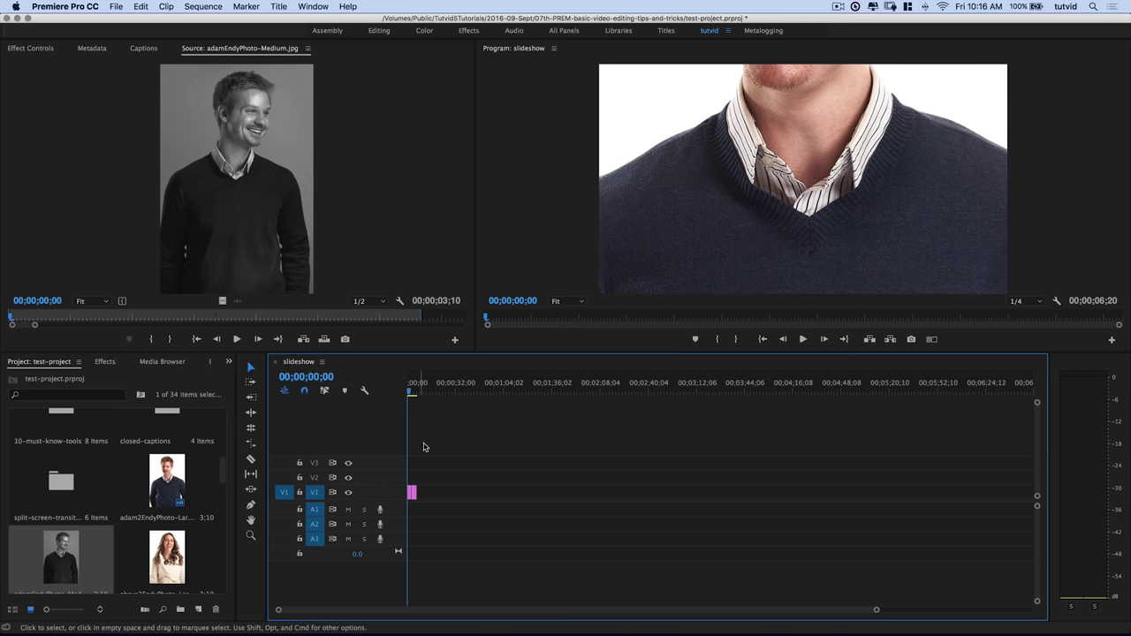
key(space)
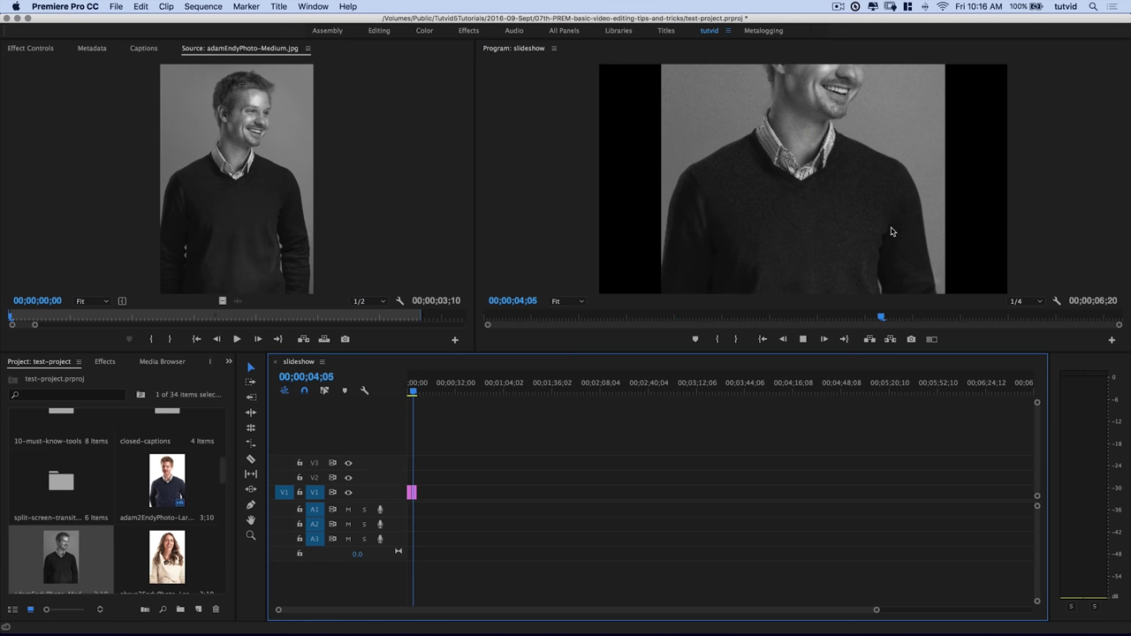
key(space)
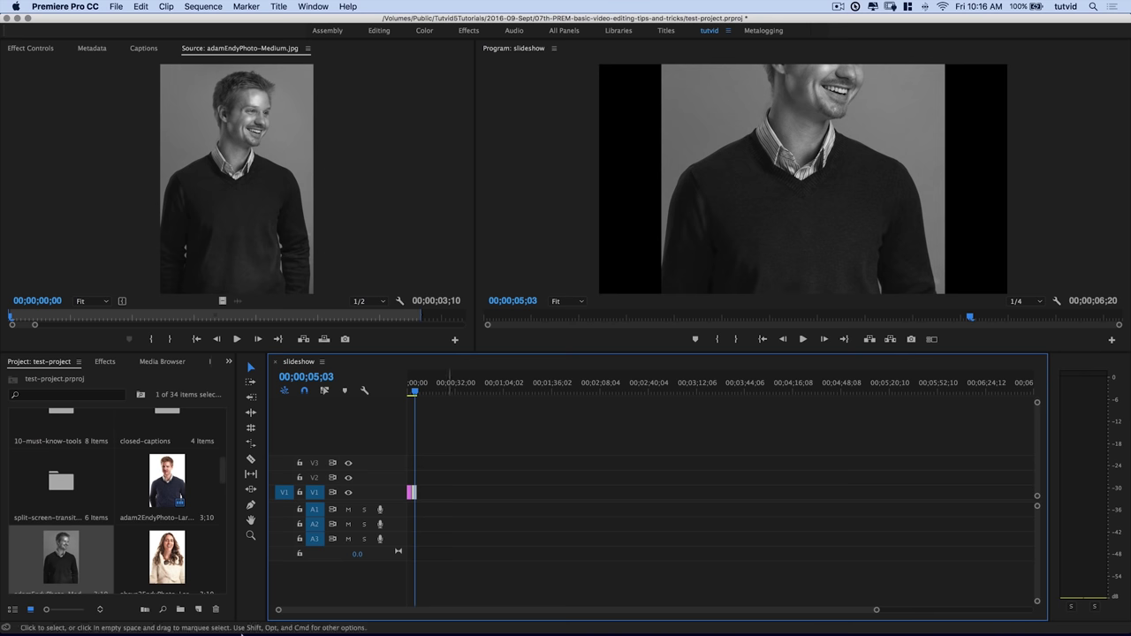
- Delete the test clips from the timeline, leaving the sequence empty
click(412, 492)
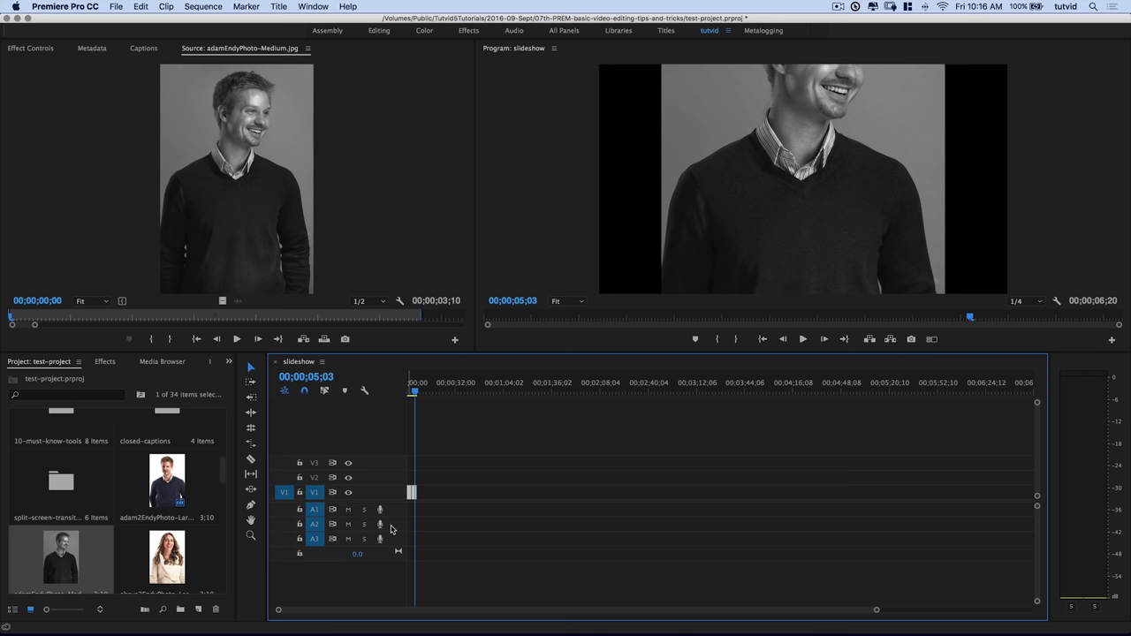
key(Delete)
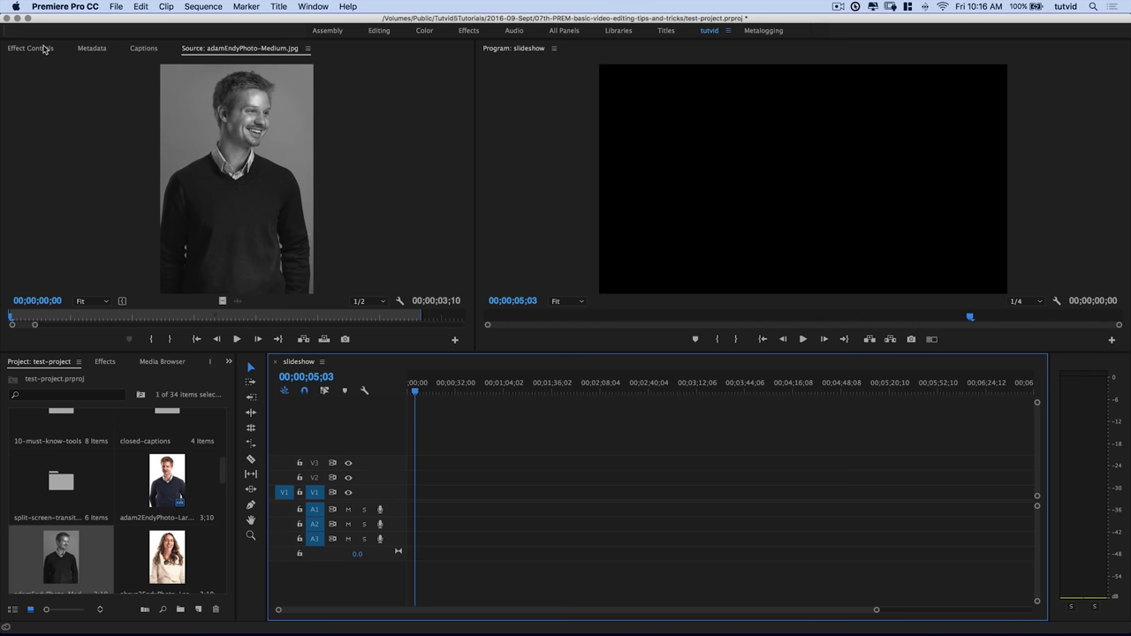
click(32, 48)
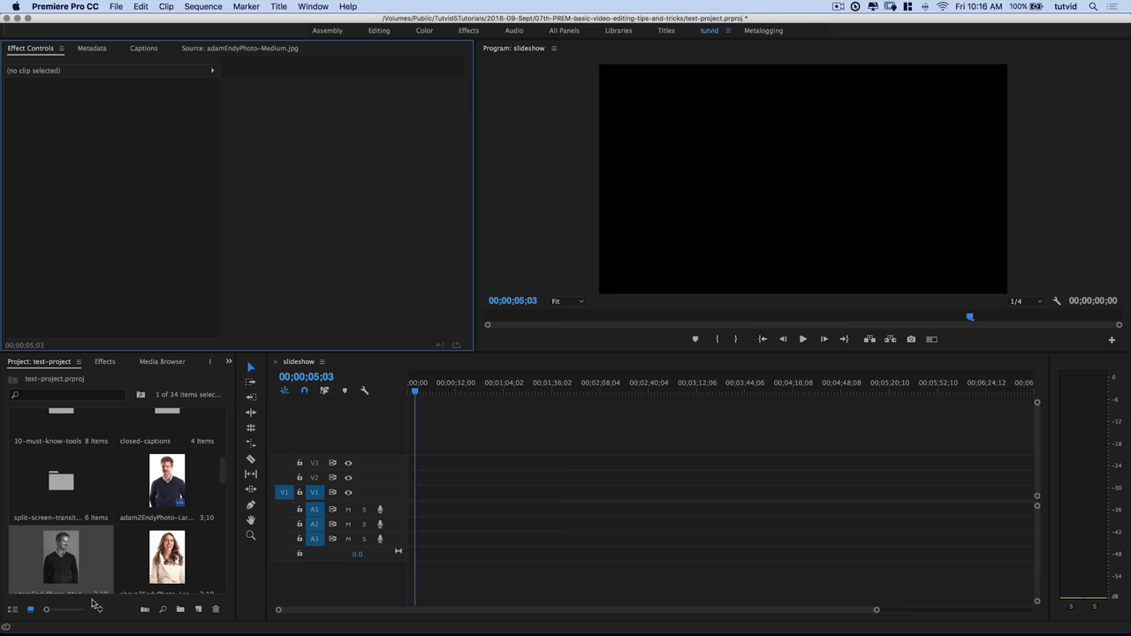
- Widen the Project panel and select all 22 headshot photos from first to last
drag(237, 457, 291, 456)
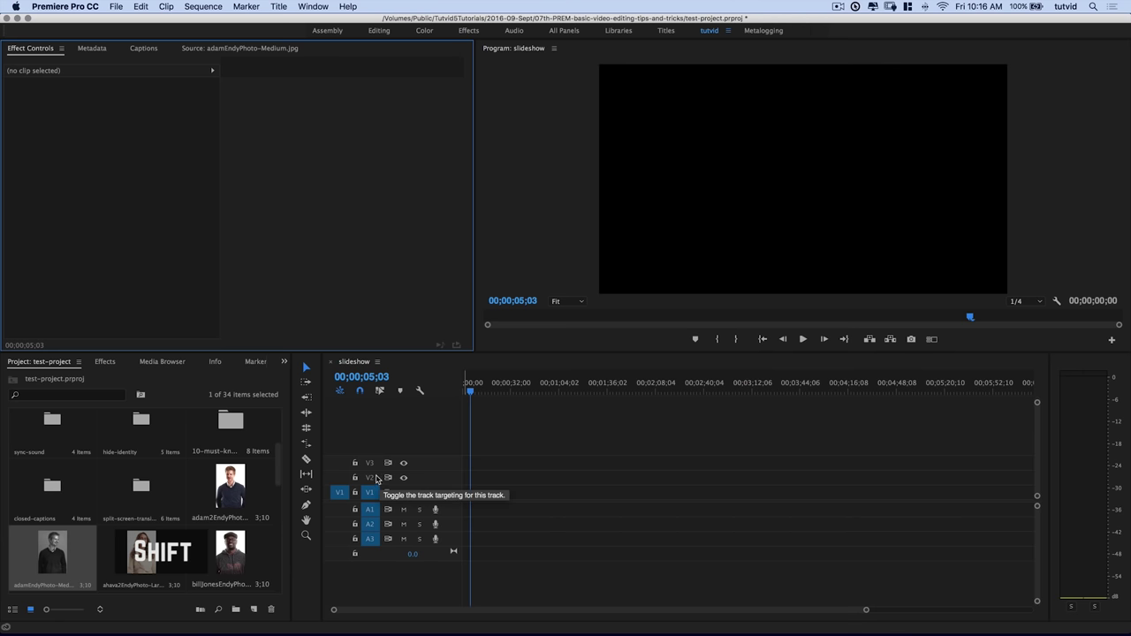
shift+scroll(377, 478, down, 2)
shift+scroll(377, 478, up, 2)
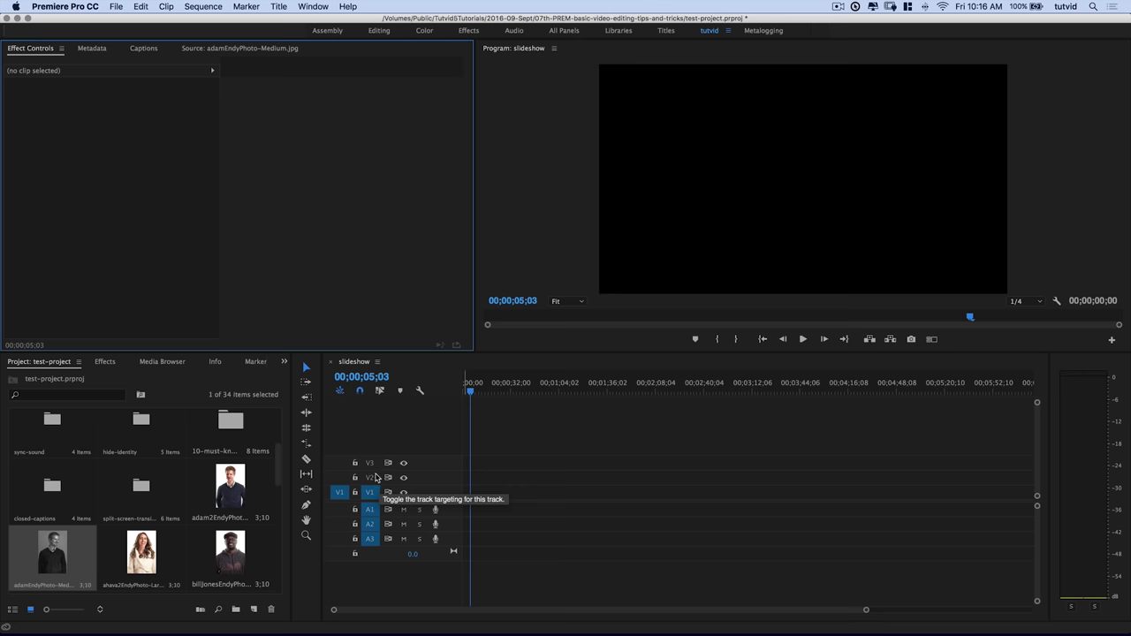
shift+scroll(375, 478, up, 3)
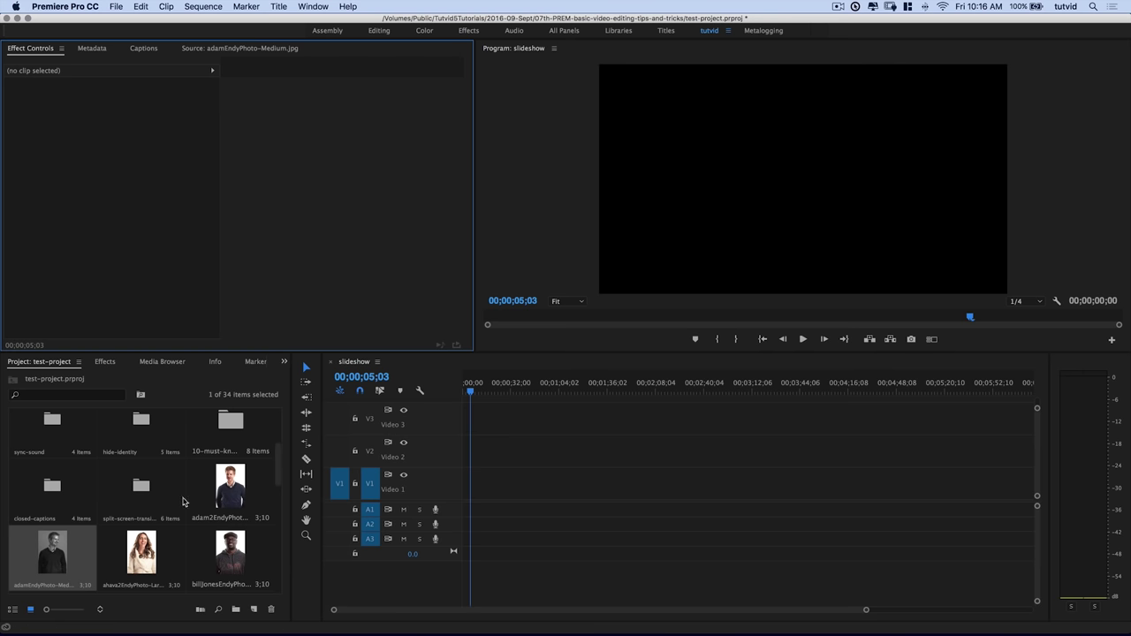
click(235, 488)
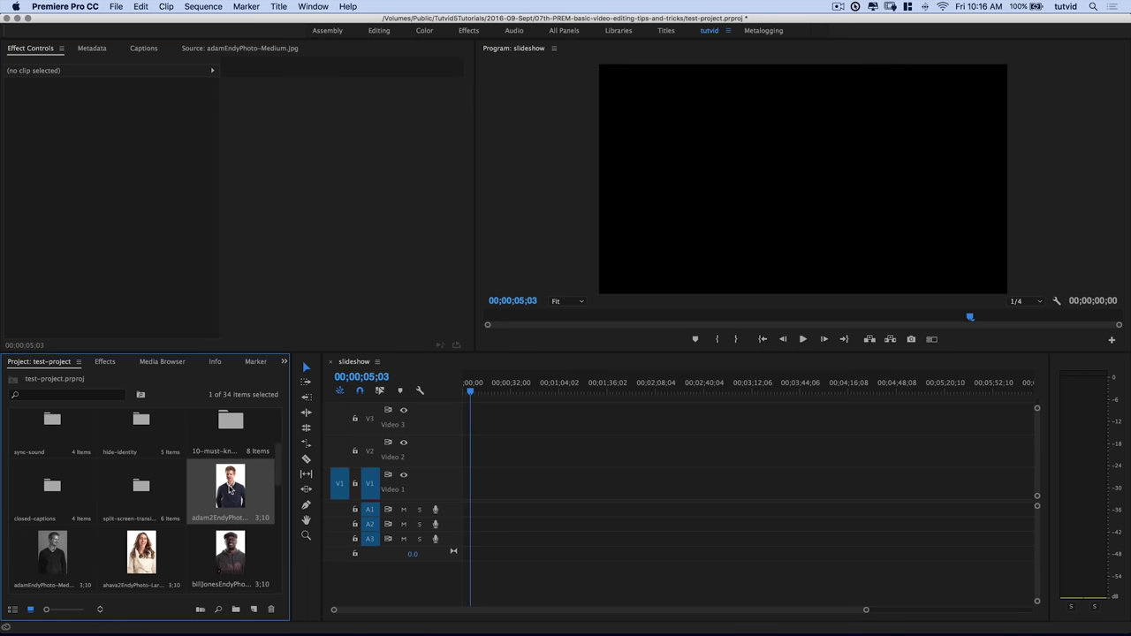
scroll(221, 491, down, 5)
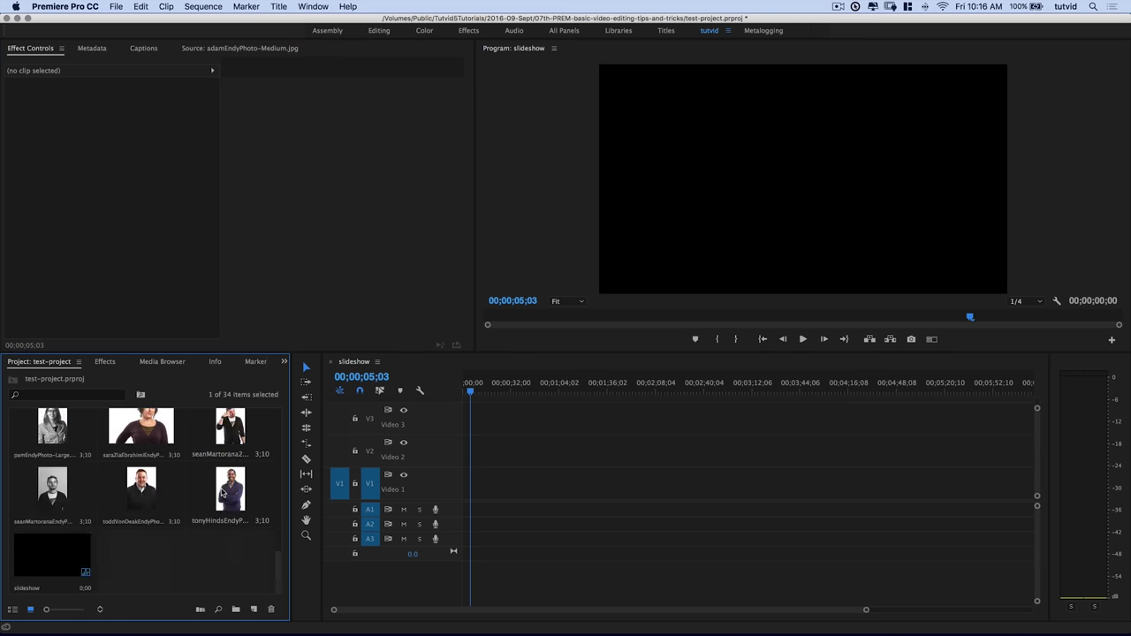
shift+click(235, 490)
scroll(236, 490, up, 5)
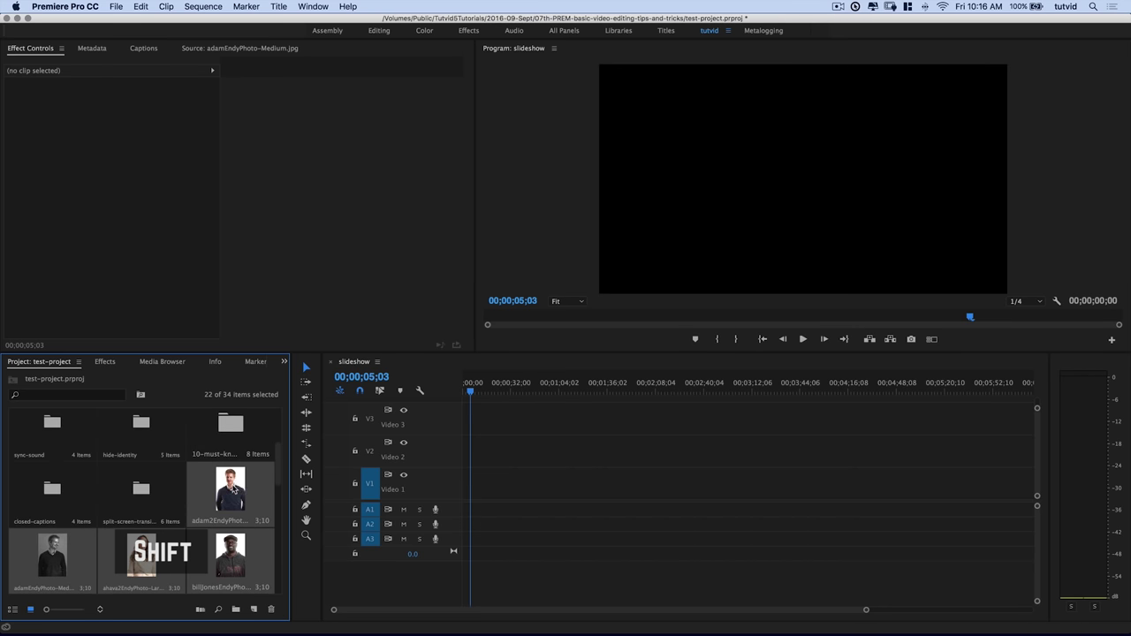
drag(236, 491, 471, 491)
drag(468, 390, 568, 425)
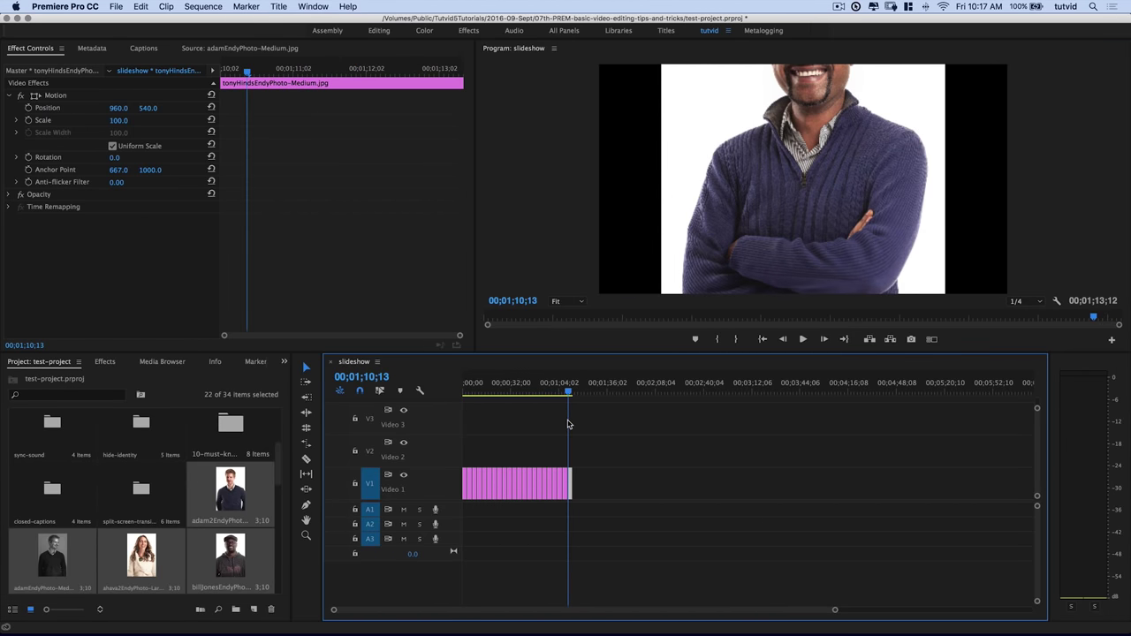
drag(568, 425, 567, 425)
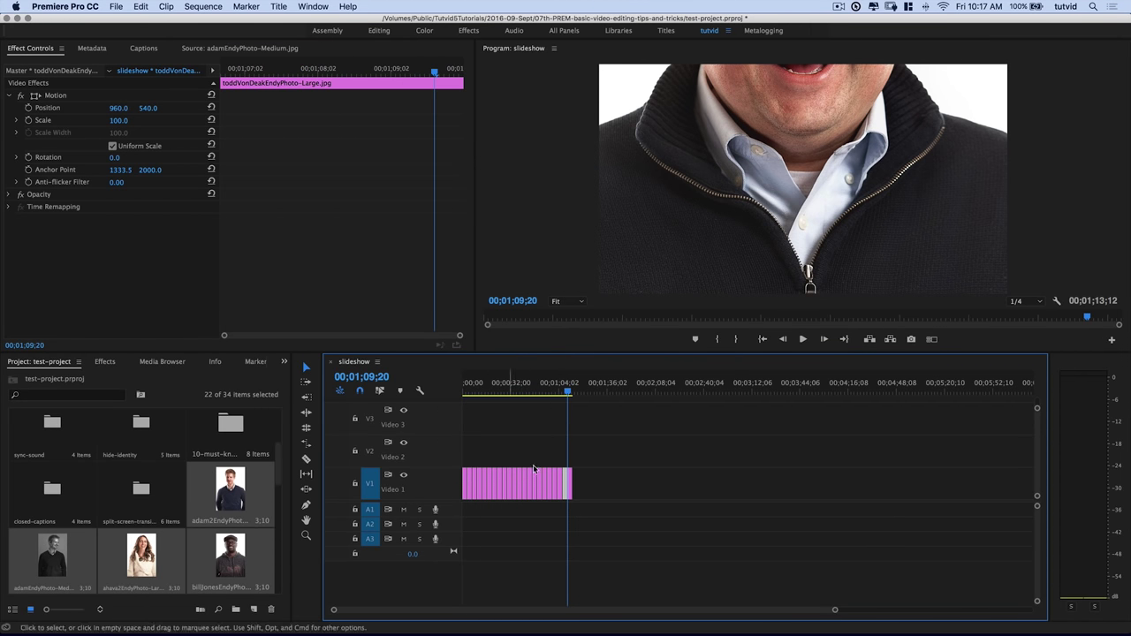
drag(597, 447, 413, 542)
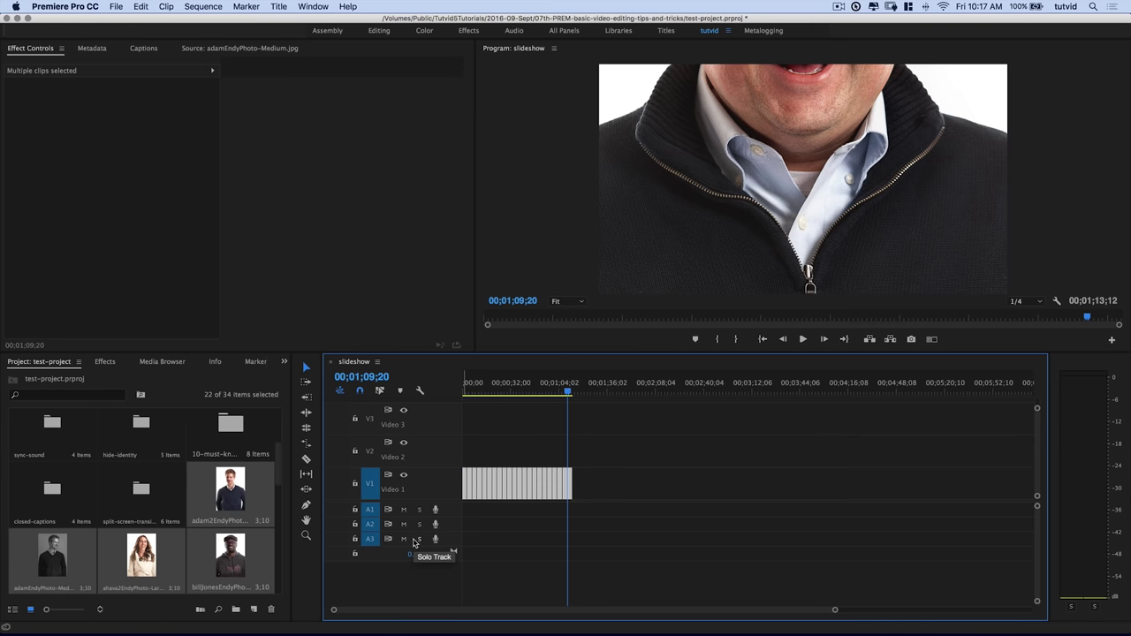
key(Delete)
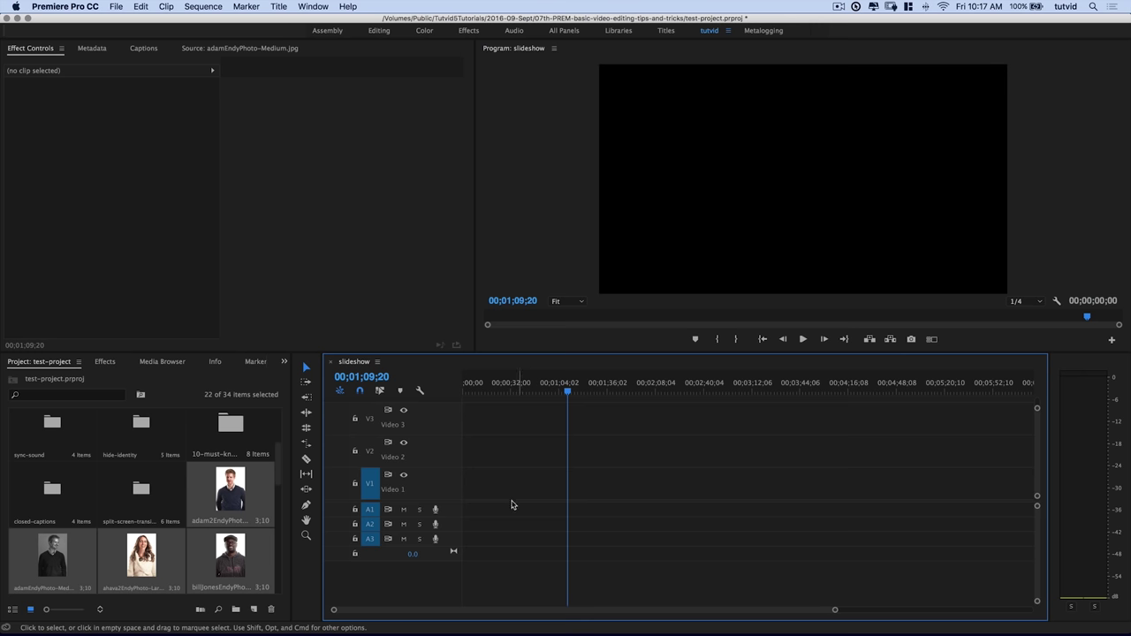
- Return the playhead to the start and open General preferences at the still image duration field
drag(481, 389, 444, 402)
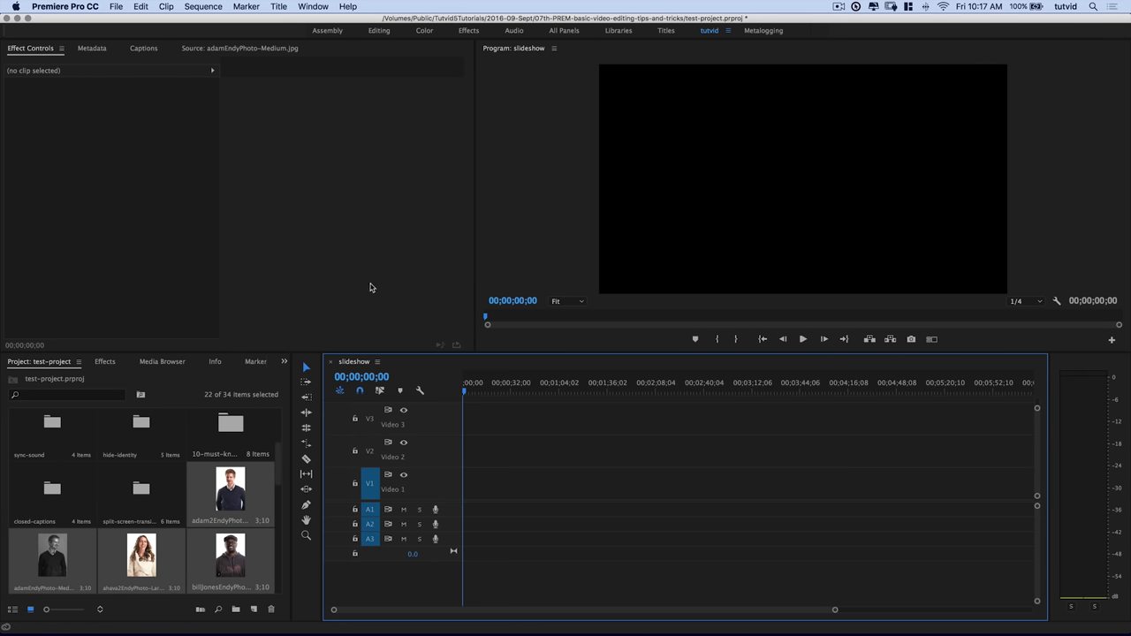
click(60, 5)
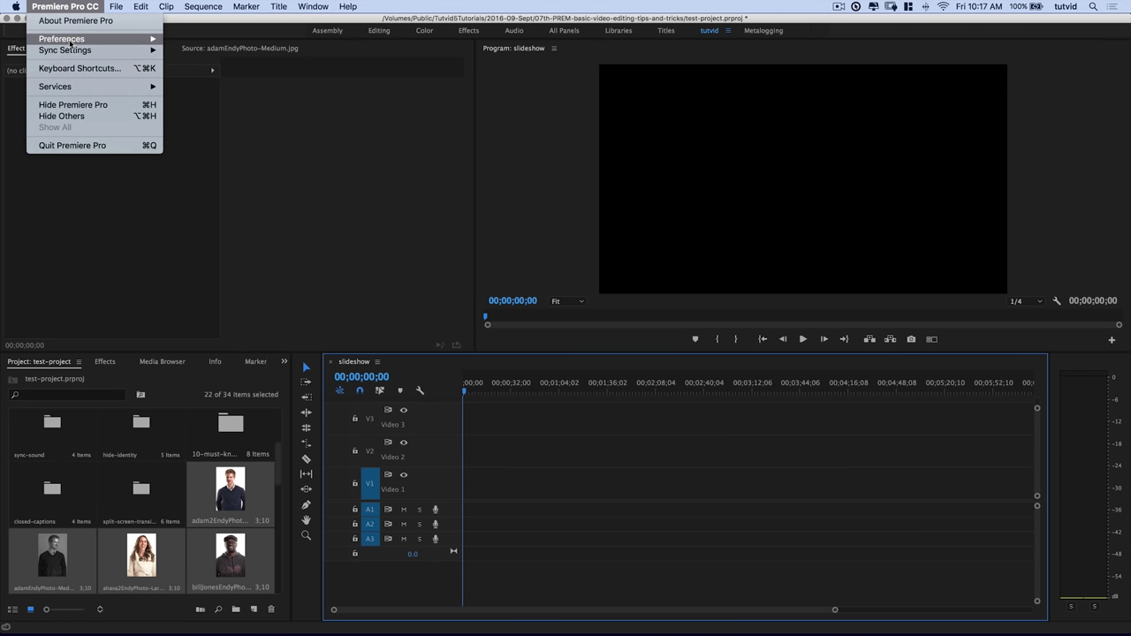
mouse_move(71, 42)
click(192, 39)
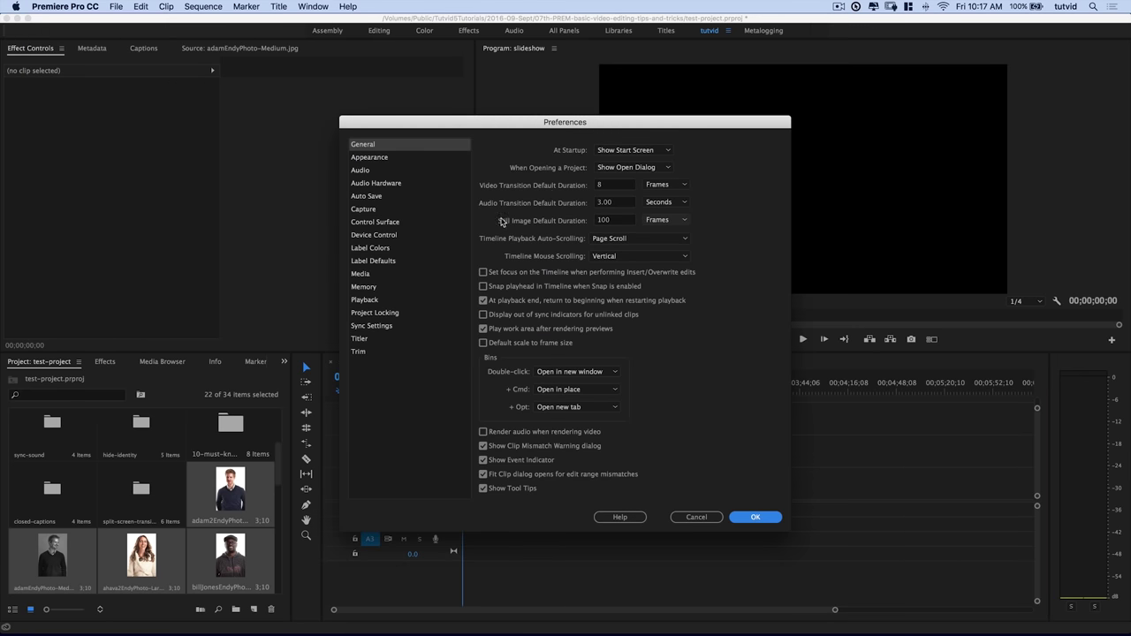
click(663, 220)
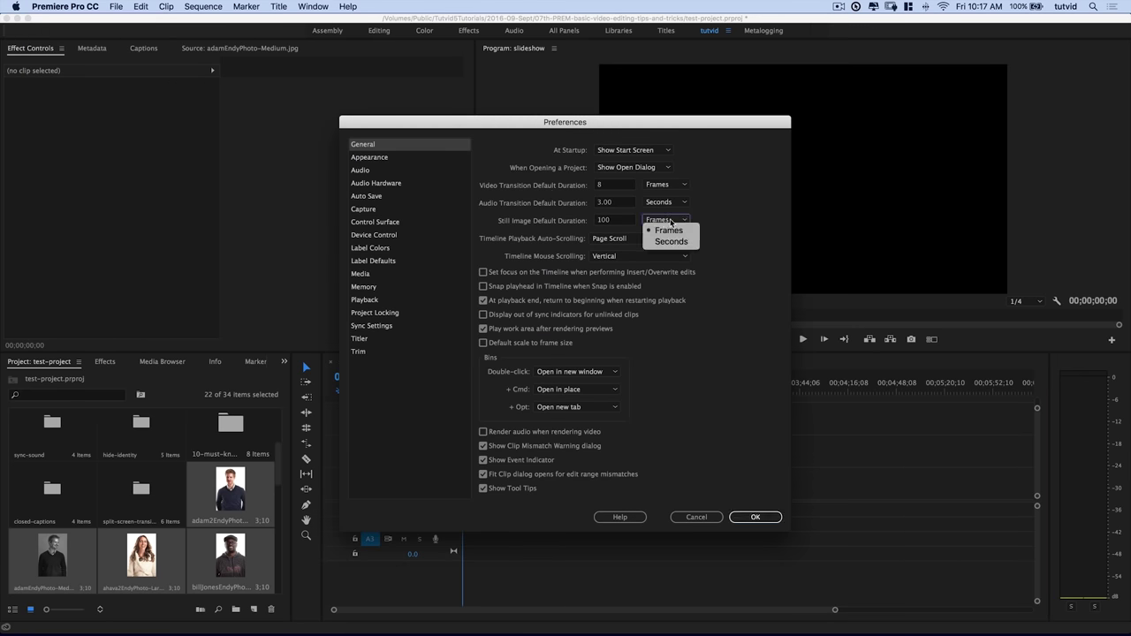
click(672, 223)
double_click(608, 221)
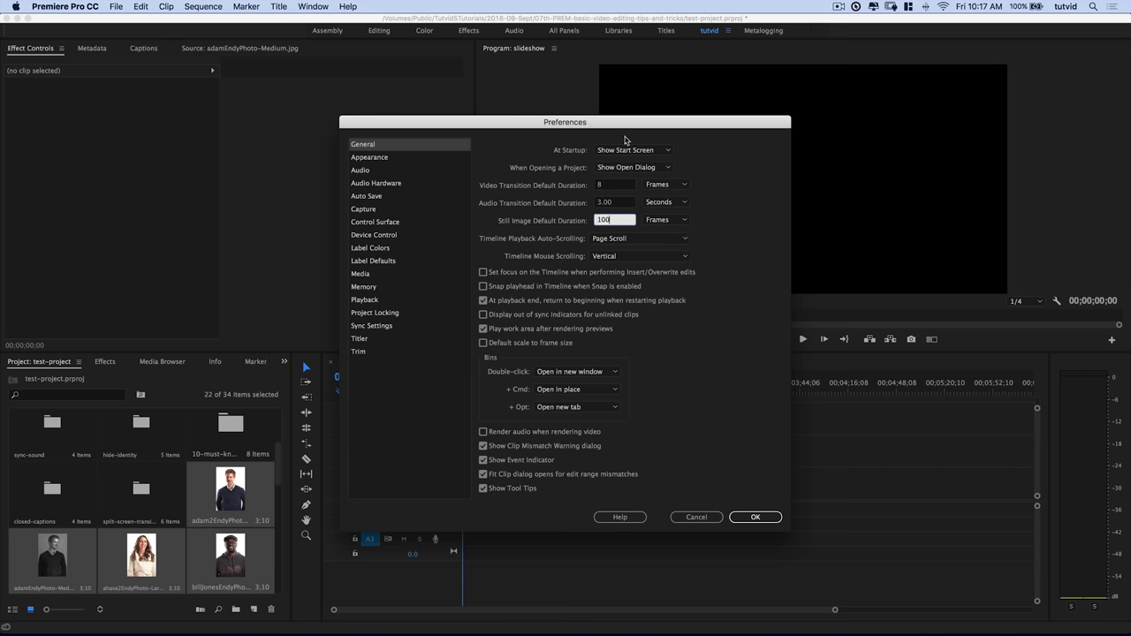
- Set the still image default duration to 5 seconds and close Preferences
drag(624, 125, 747, 114)
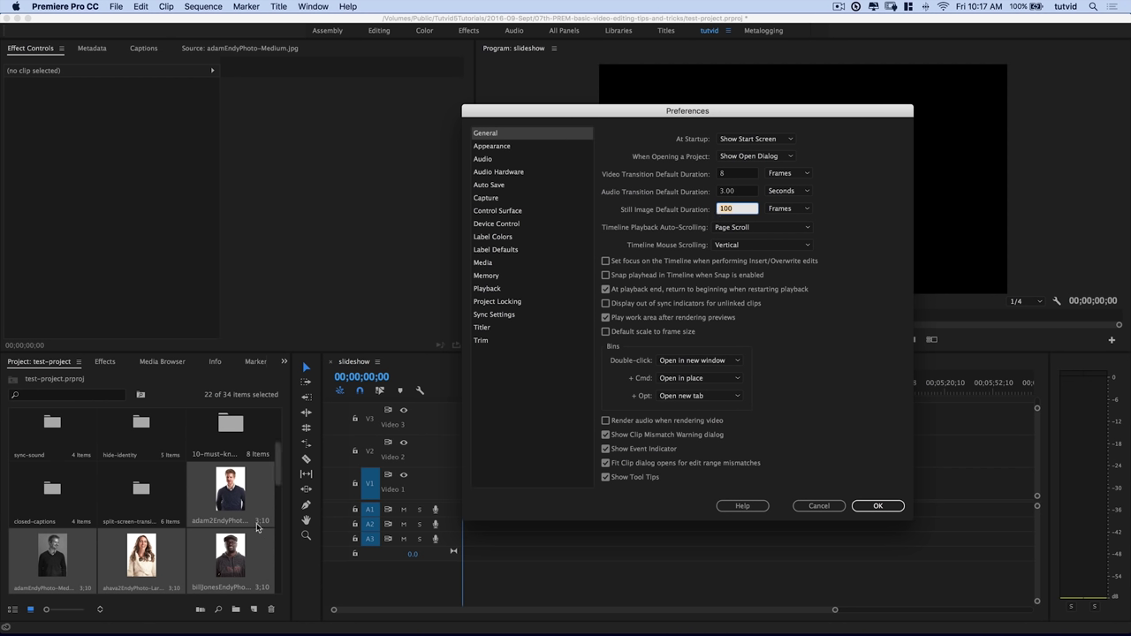
click(781, 211)
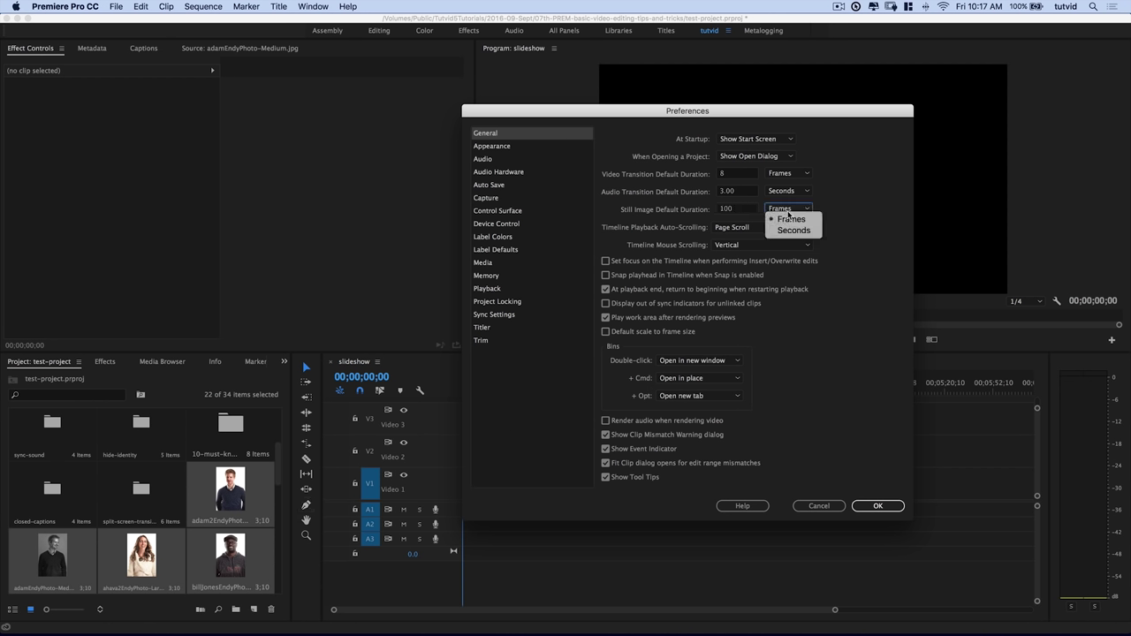
click(783, 224)
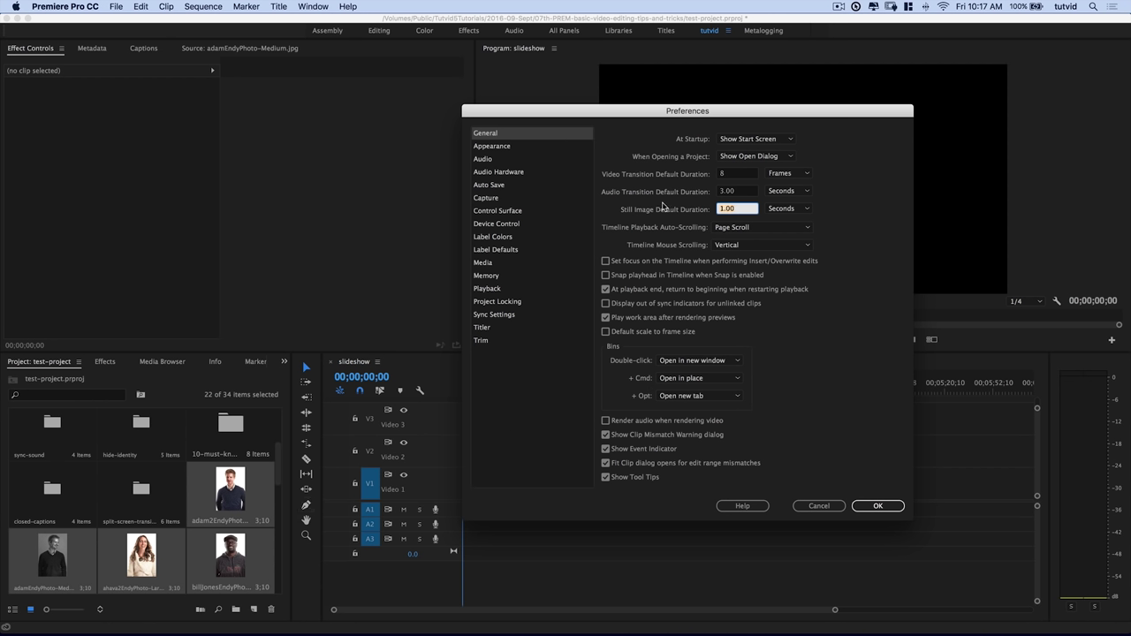
text(5)
key(Tab)
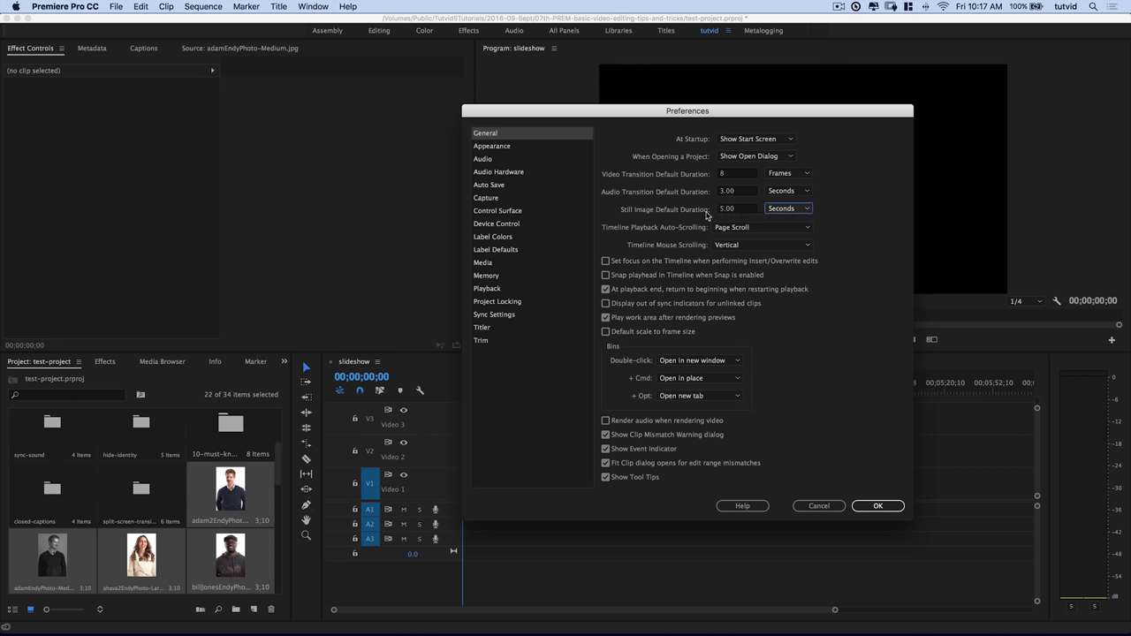
click(878, 506)
- Place all the headshot photos on Video 1, then delete those clips from the timeline
click(252, 491)
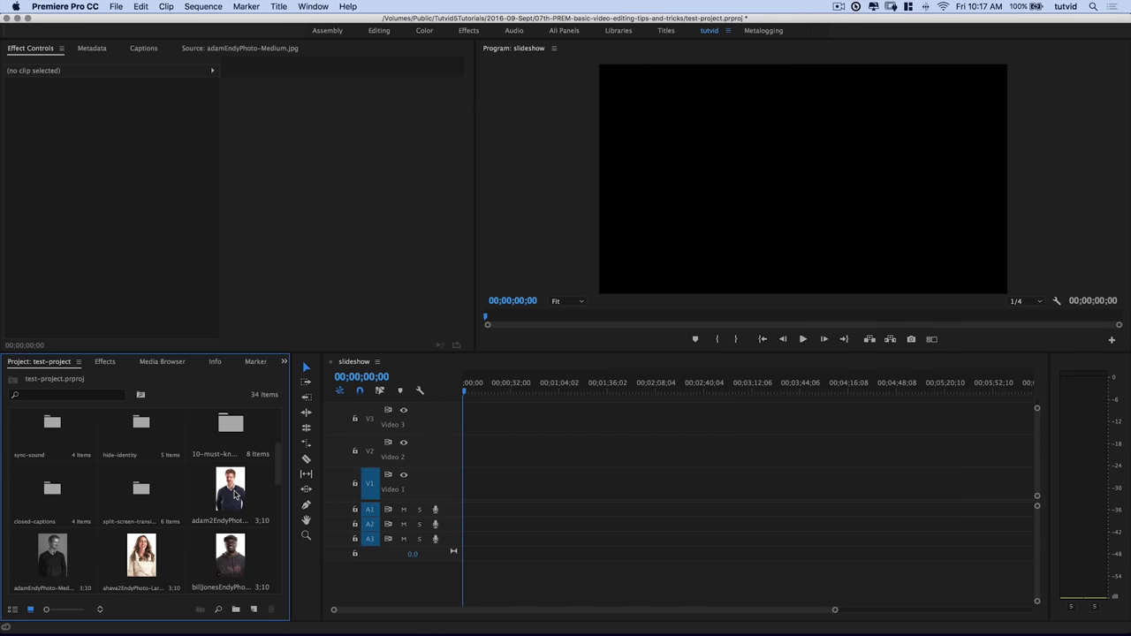
scroll(240, 497, down, 5)
shift+click(230, 560)
drag(230, 559, 457, 507)
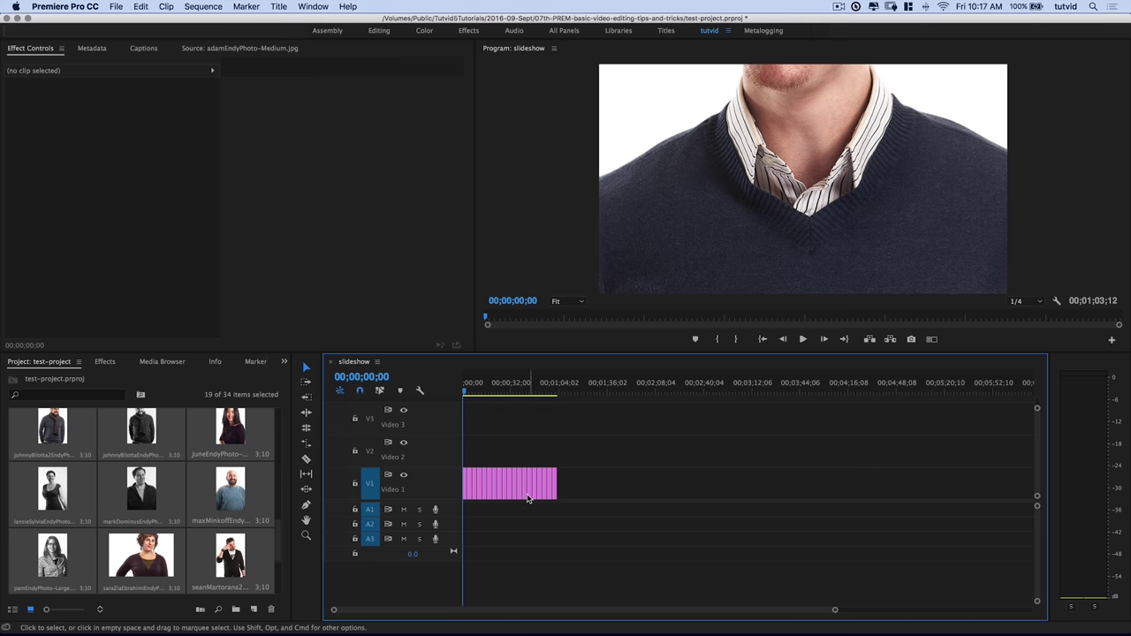
scroll(248, 499, up, 5)
scroll(247, 499, down, 5)
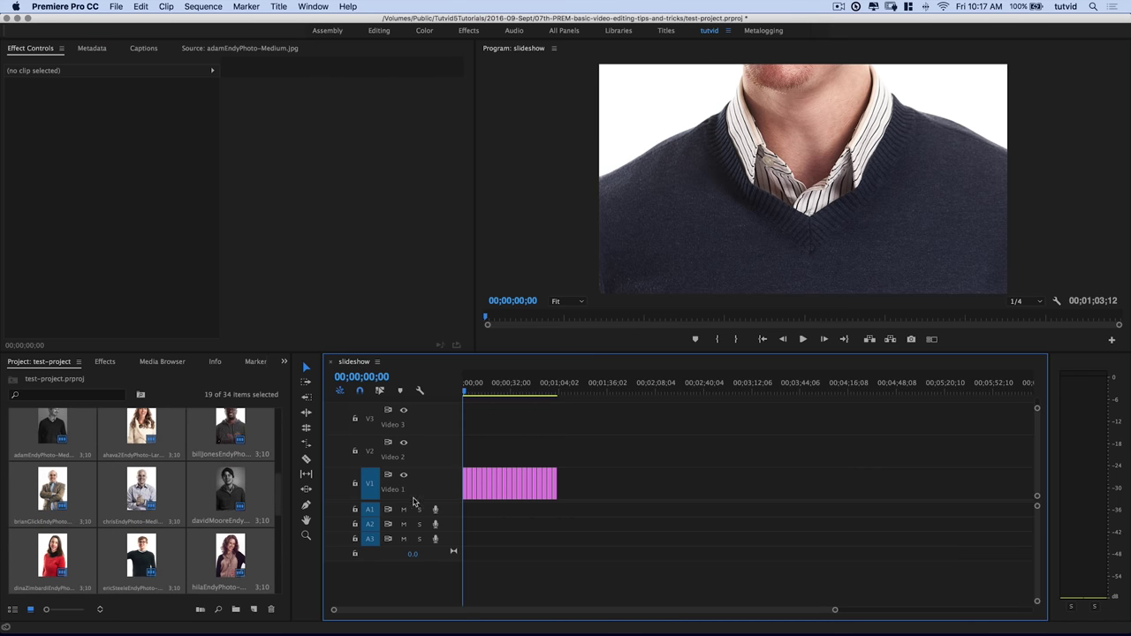
drag(609, 444, 402, 541)
key(Delete)
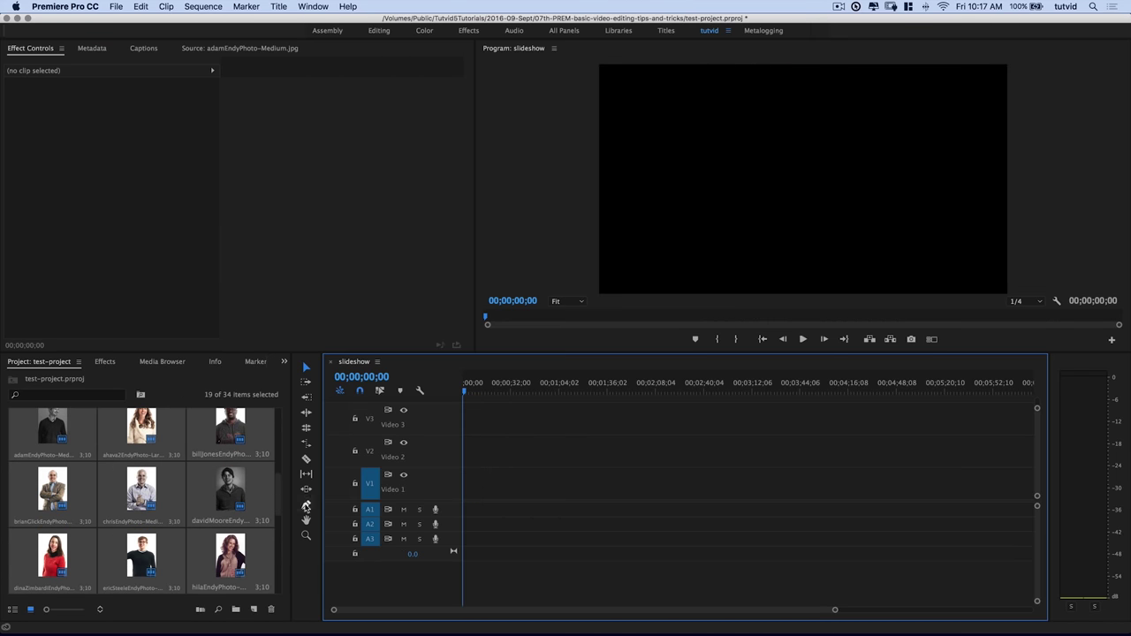
- Delete every headshot photo from the project, leaving 12 items
scroll(246, 543, up, 2)
key(Delete)
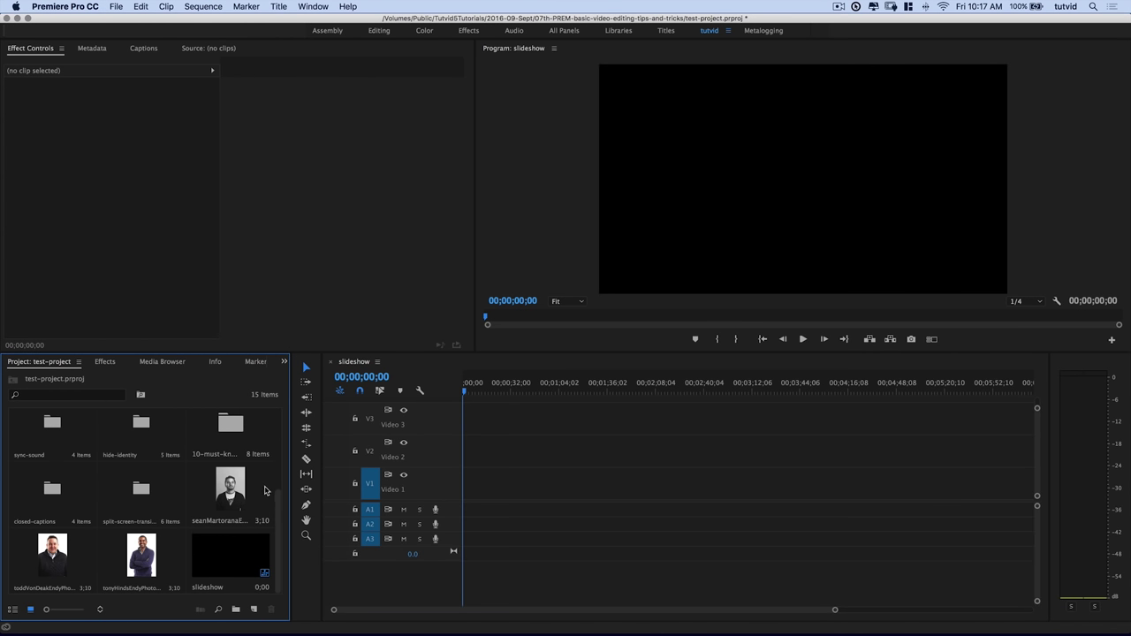
click(222, 506)
shift+click(155, 560)
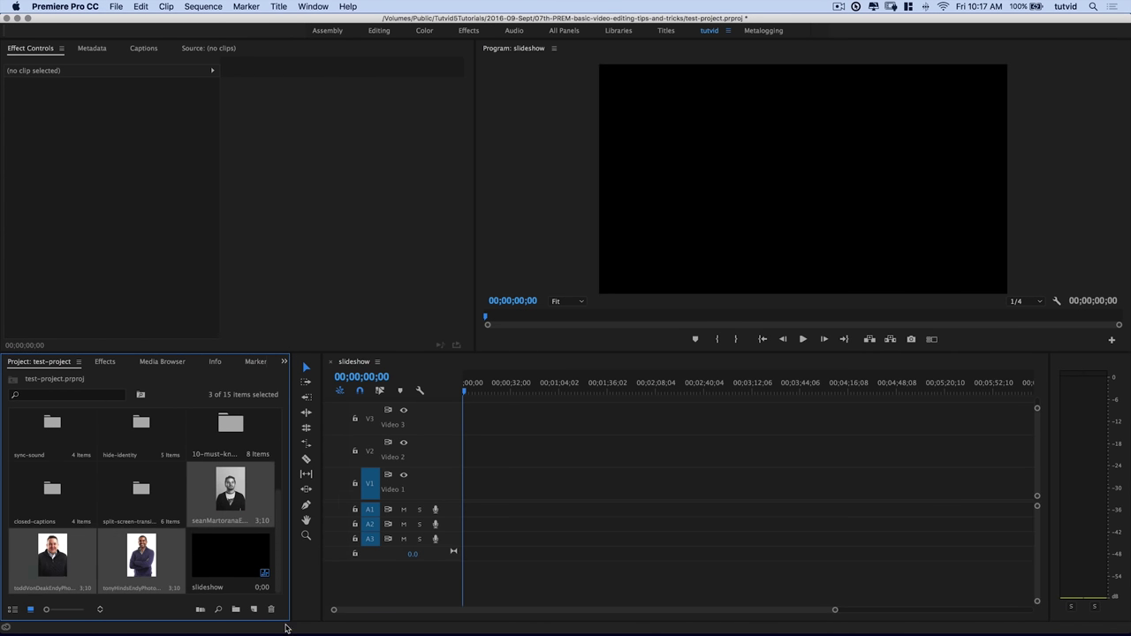
key(Delete)
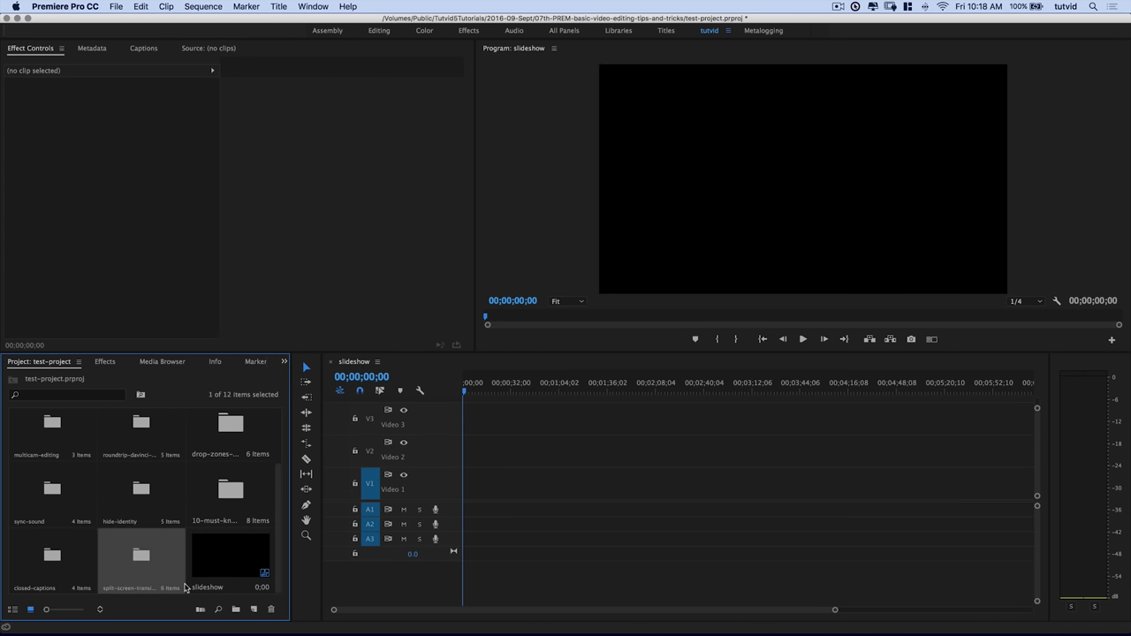
- Import all the images from the folder into the split-screen-transition bin
right_click(187, 578)
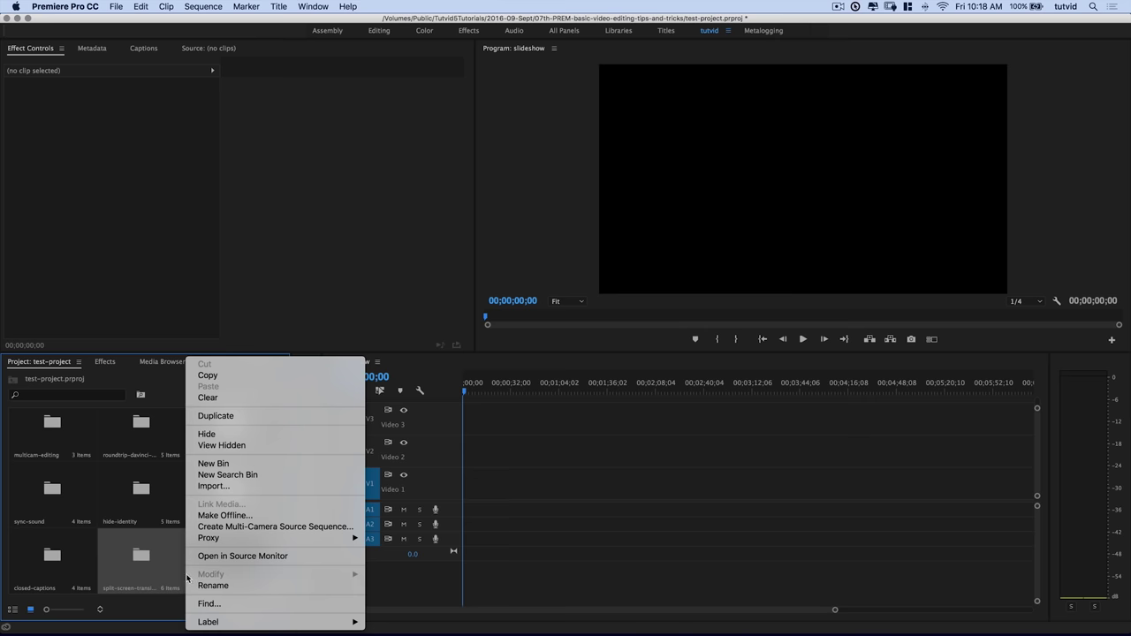
click(247, 486)
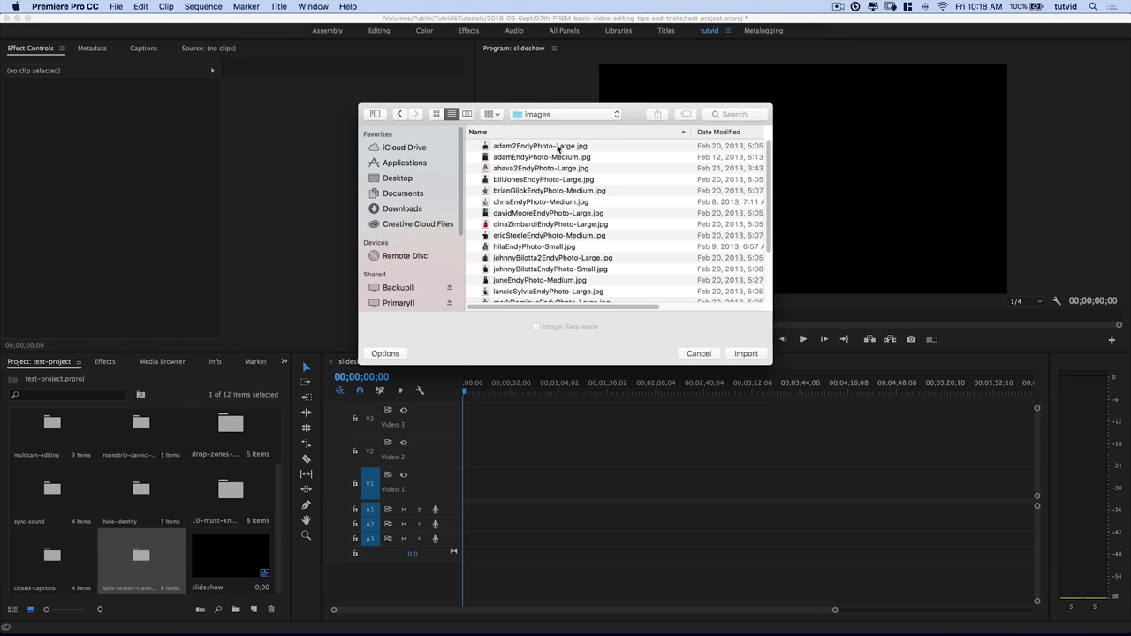
click(557, 147)
scroll(584, 270, down, 5)
shift+click(579, 297)
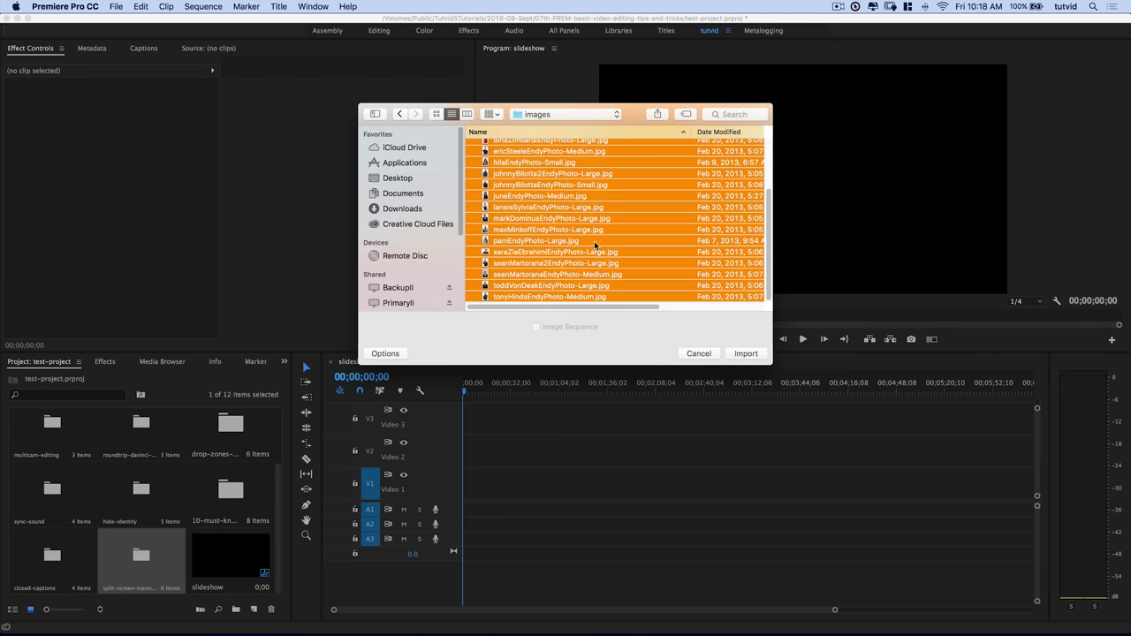
click(746, 353)
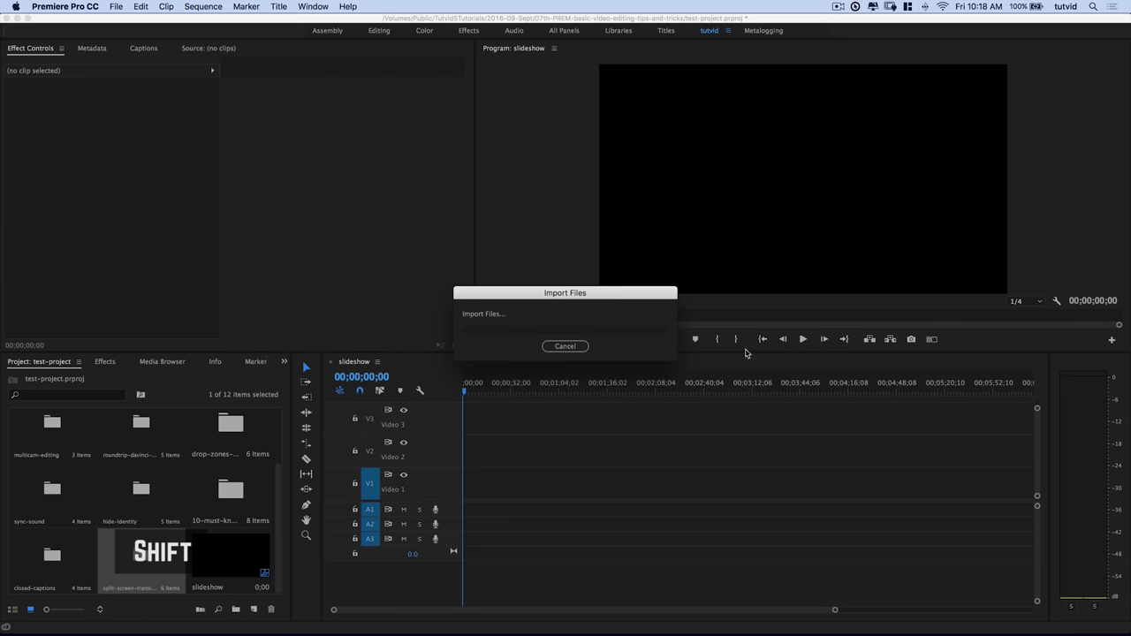
- Cut all 22 headshot photos out of the split-screen-transition bin and close the bin
double_click(143, 560)
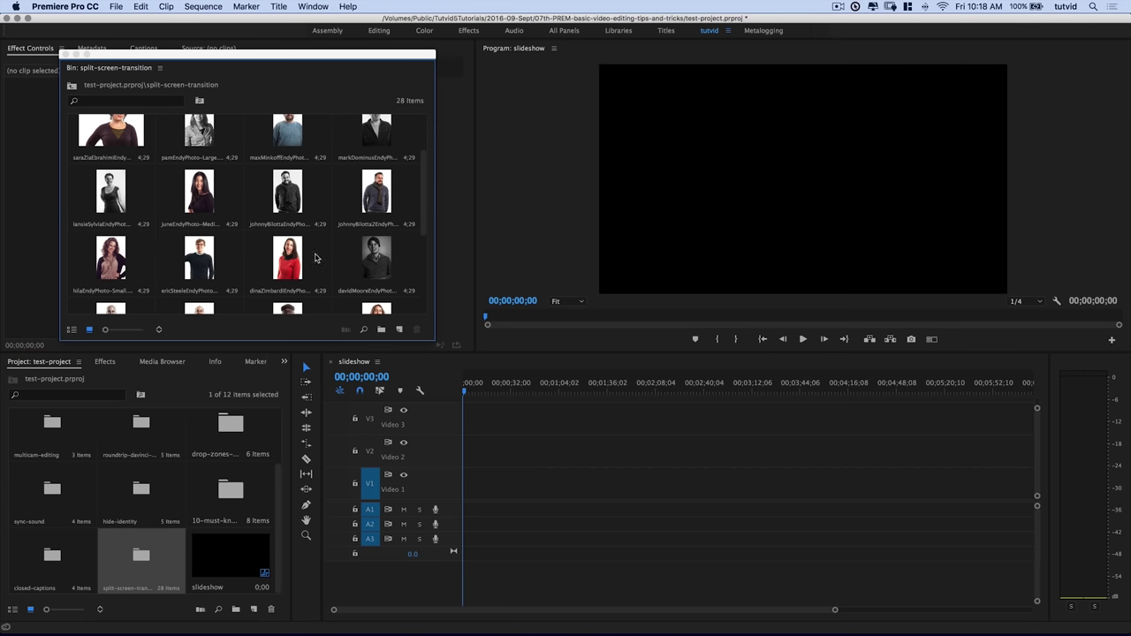
click(128, 149)
scroll(299, 197, down, 5)
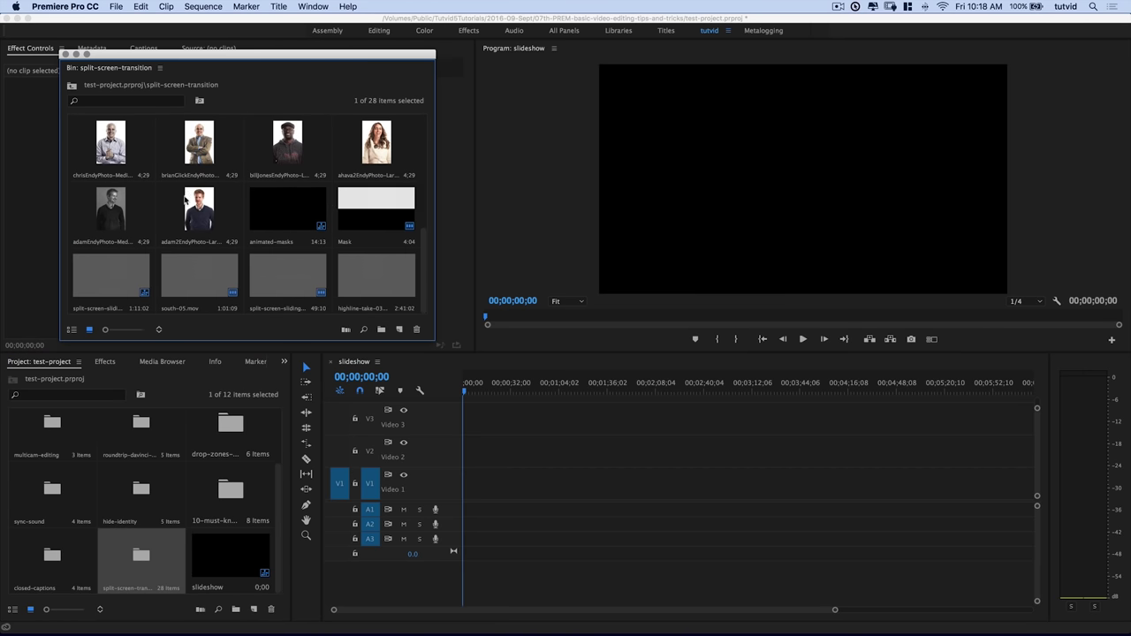
shift+click(200, 214)
right_click(198, 198)
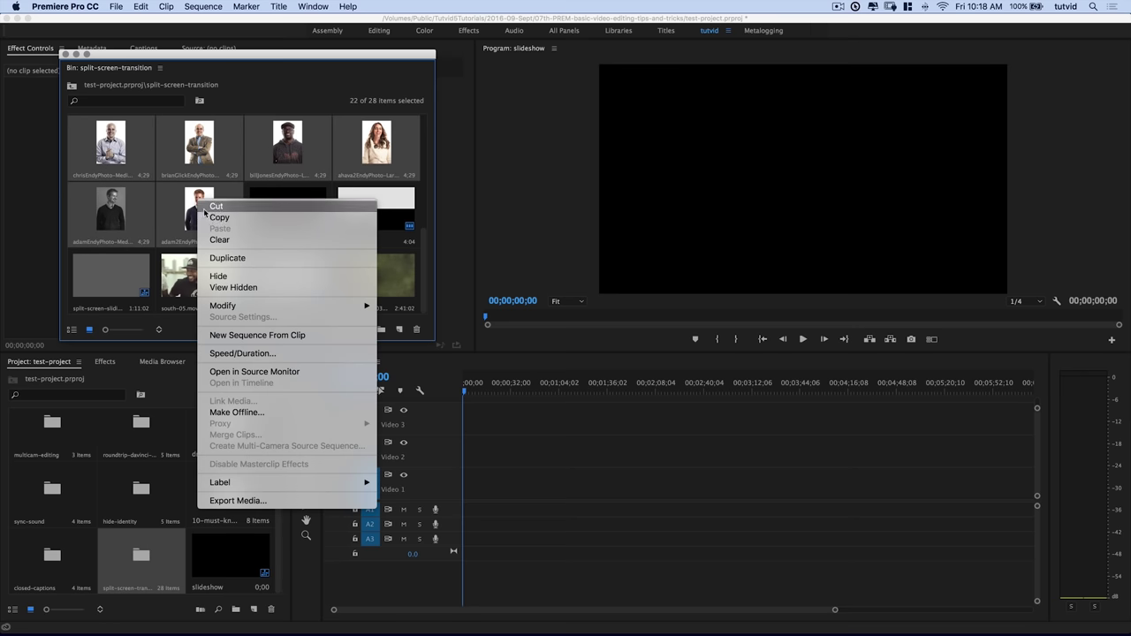
click(131, 139)
key(Delete)
click(65, 53)
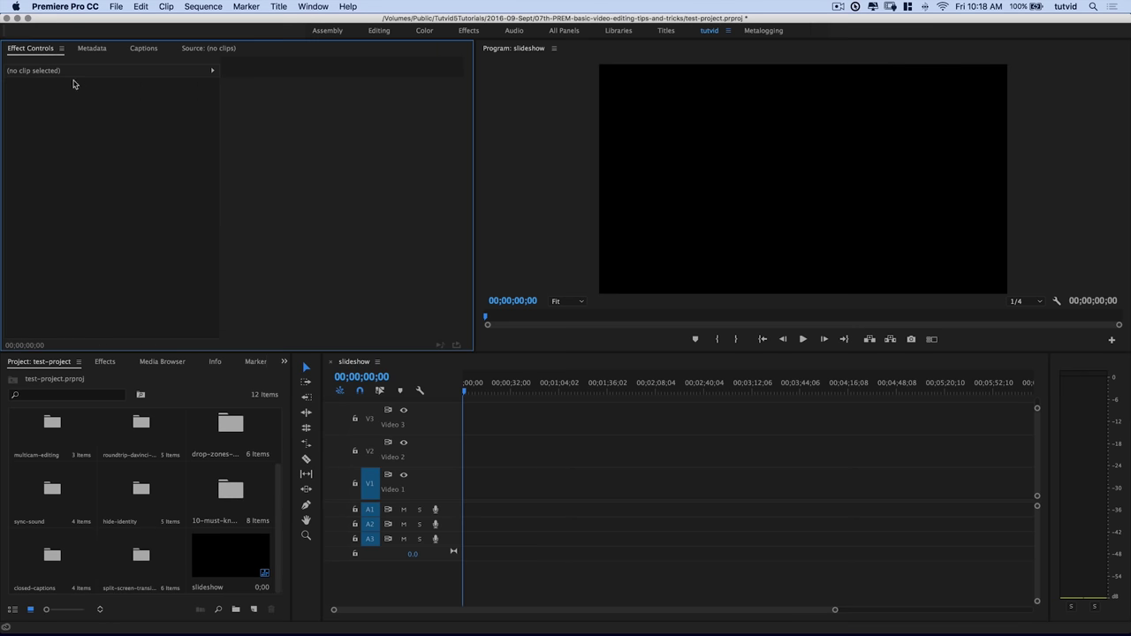
- Paste the 22 headshot photos into the top level of the Project panel
right_click(267, 563)
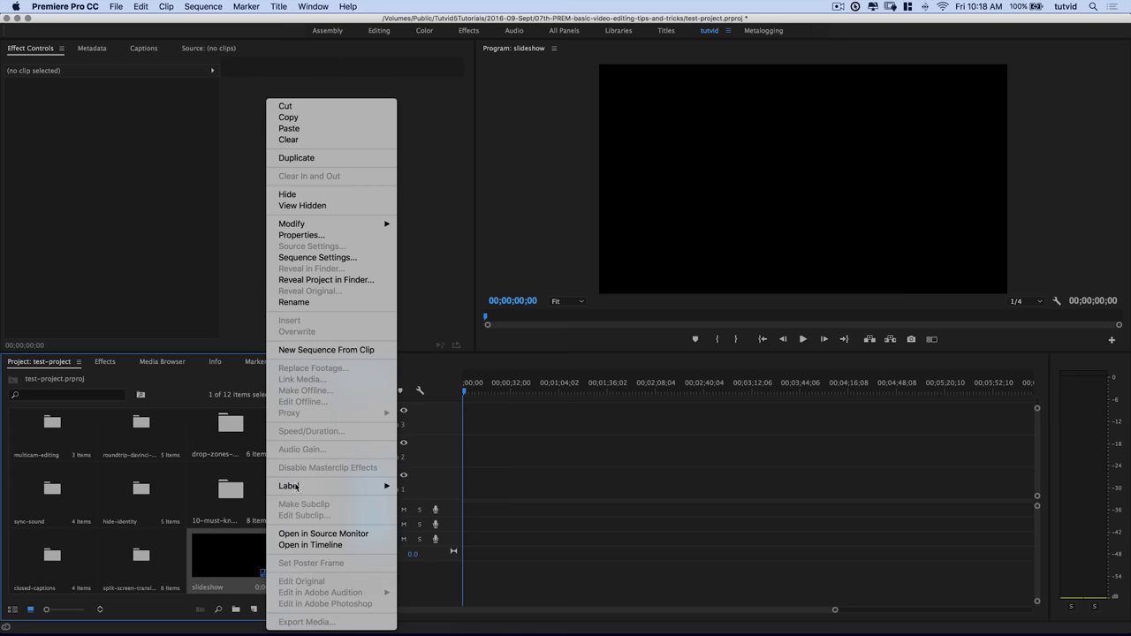
click(314, 127)
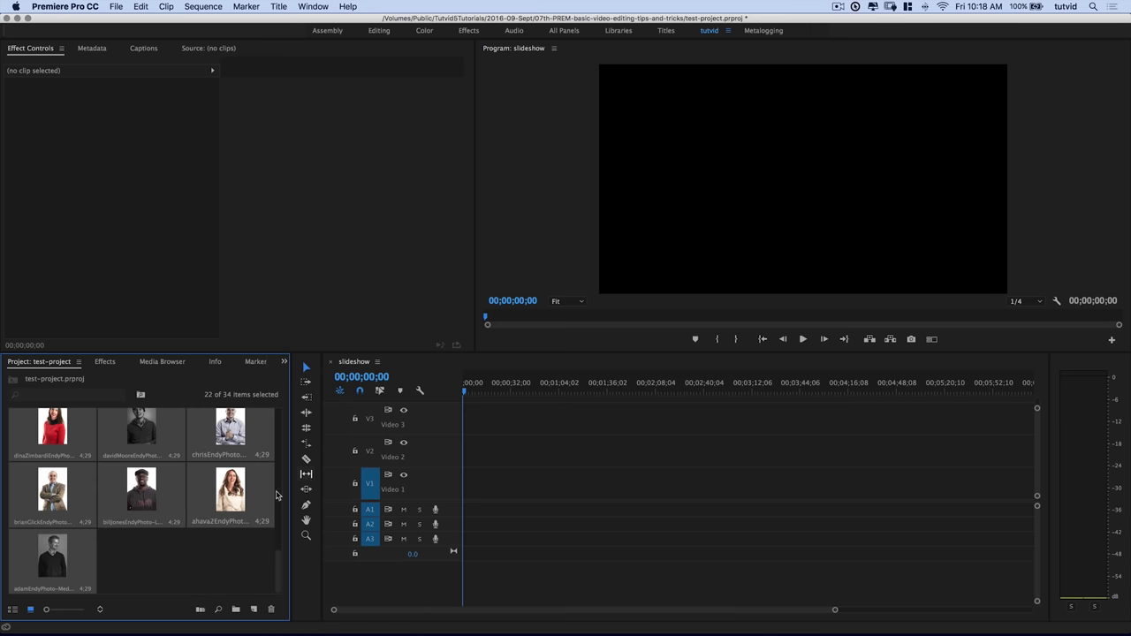
scroll(192, 518, up, 2)
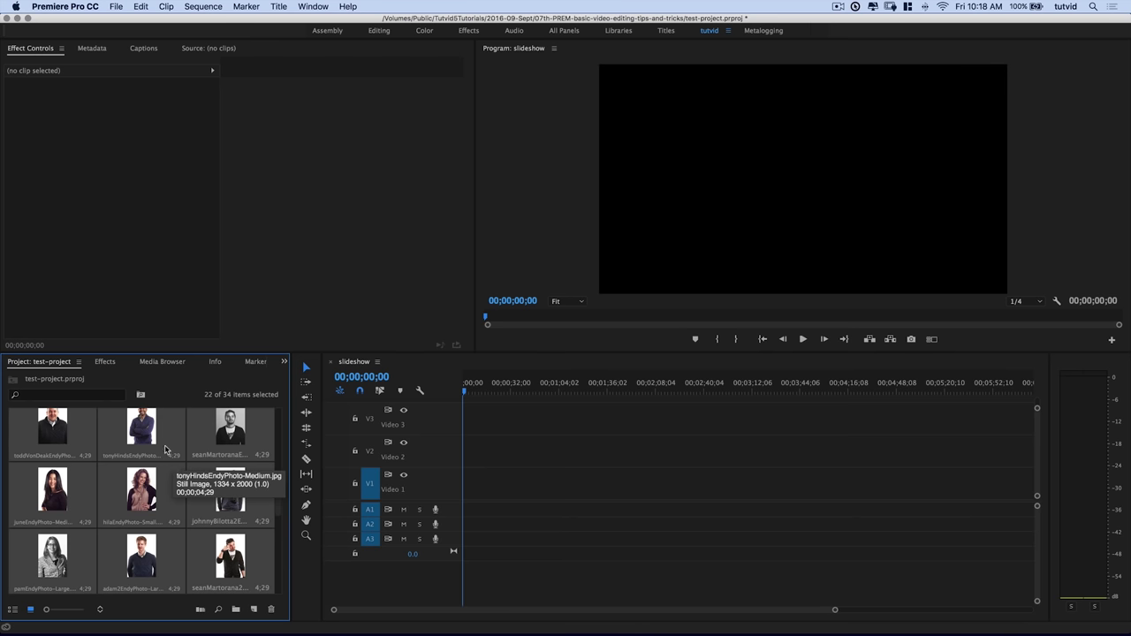
scroll(228, 451, up, 1)
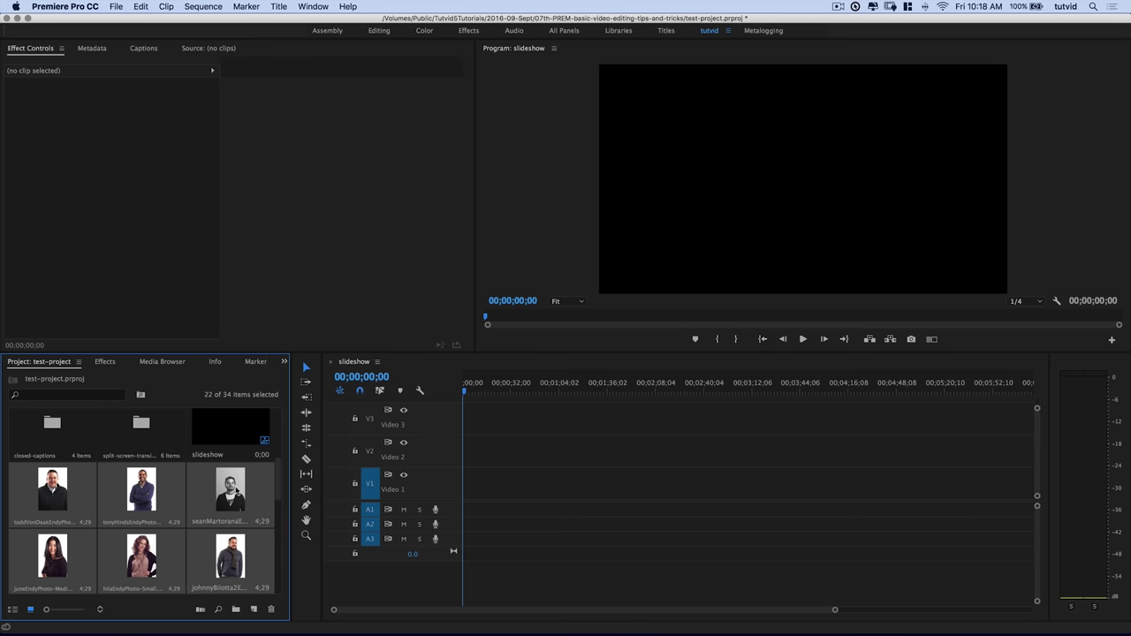
- Lay the 22 selected photos onto Video 1, scrub through to review, and select them all
drag(90, 493, 480, 496)
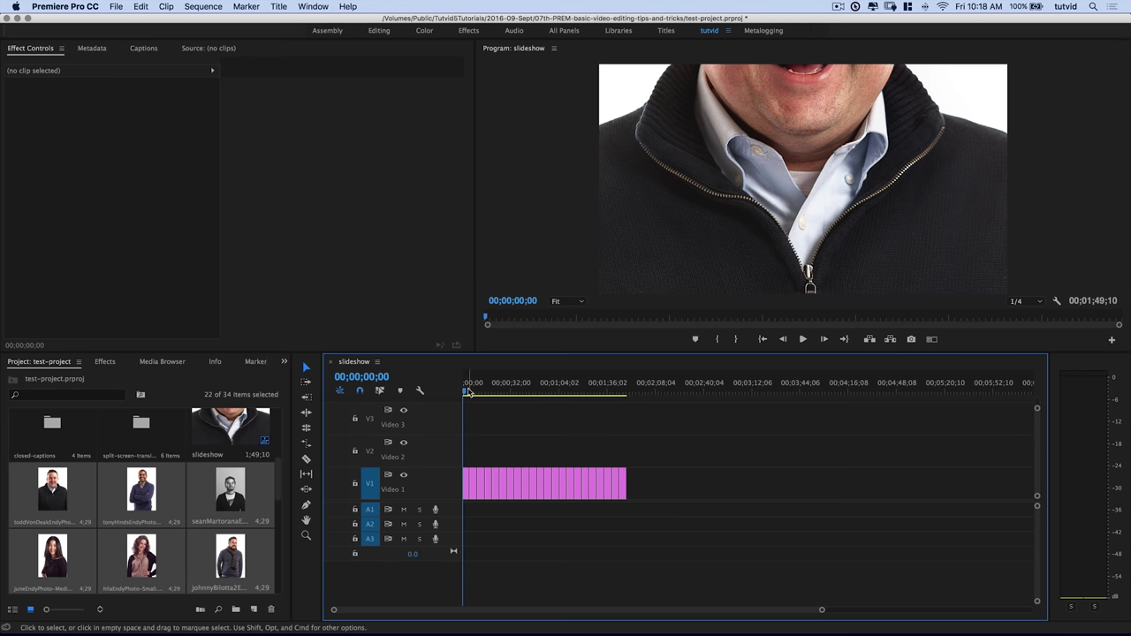
drag(471, 393, 494, 394)
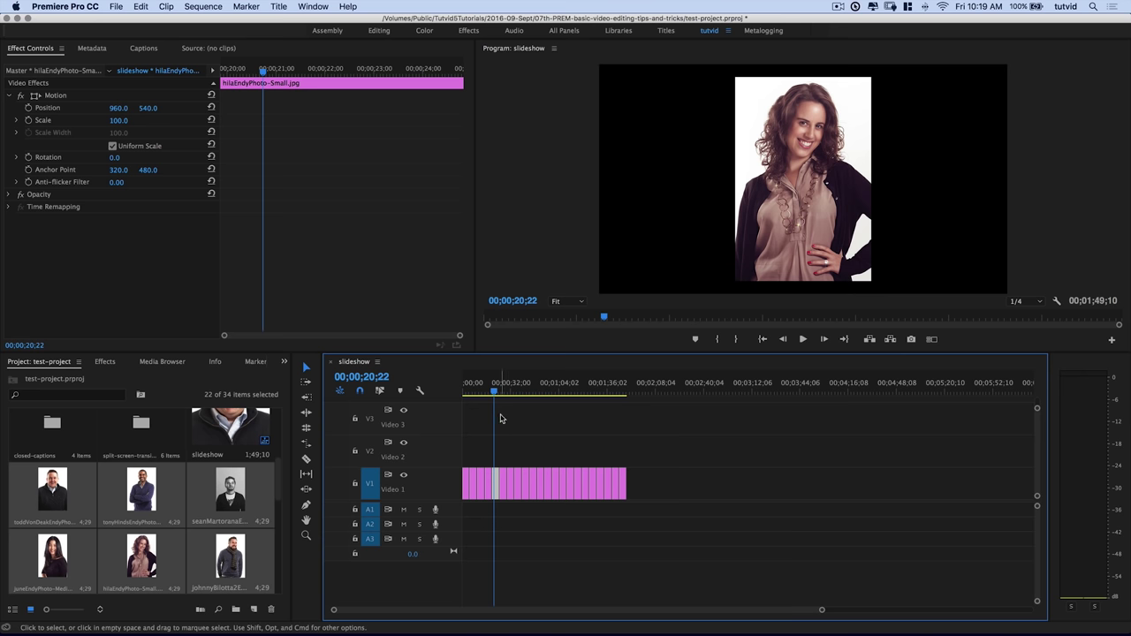
drag(505, 393, 465, 396)
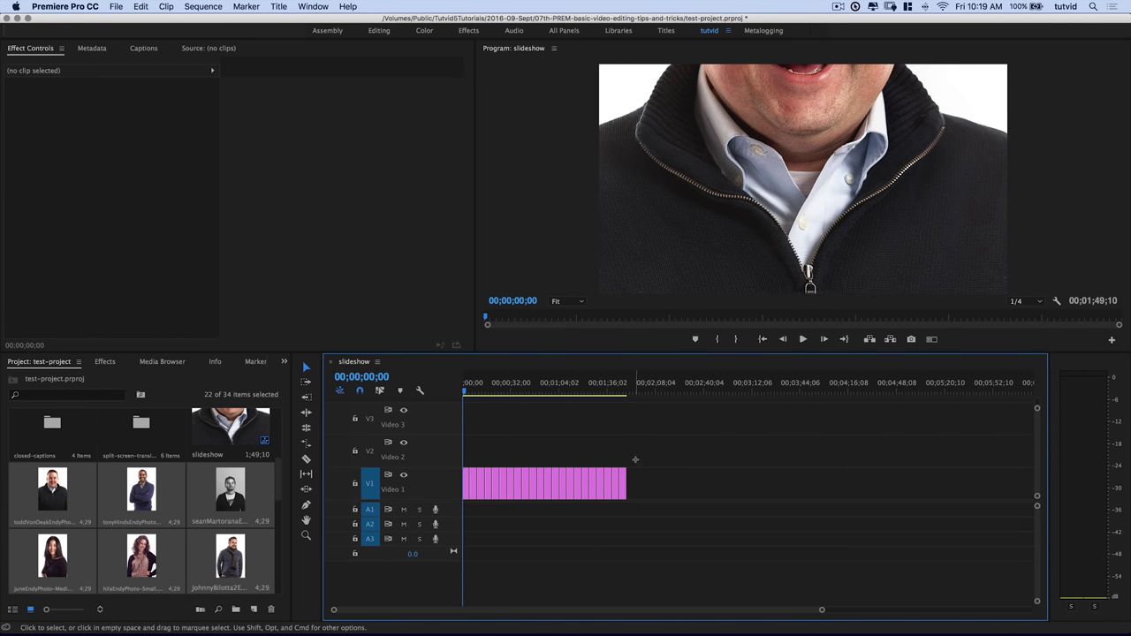
drag(634, 459, 463, 520)
- Apply Scale to Frame Size to all 22 V1 clips, scrub to verify, then deselect
right_click(497, 478)
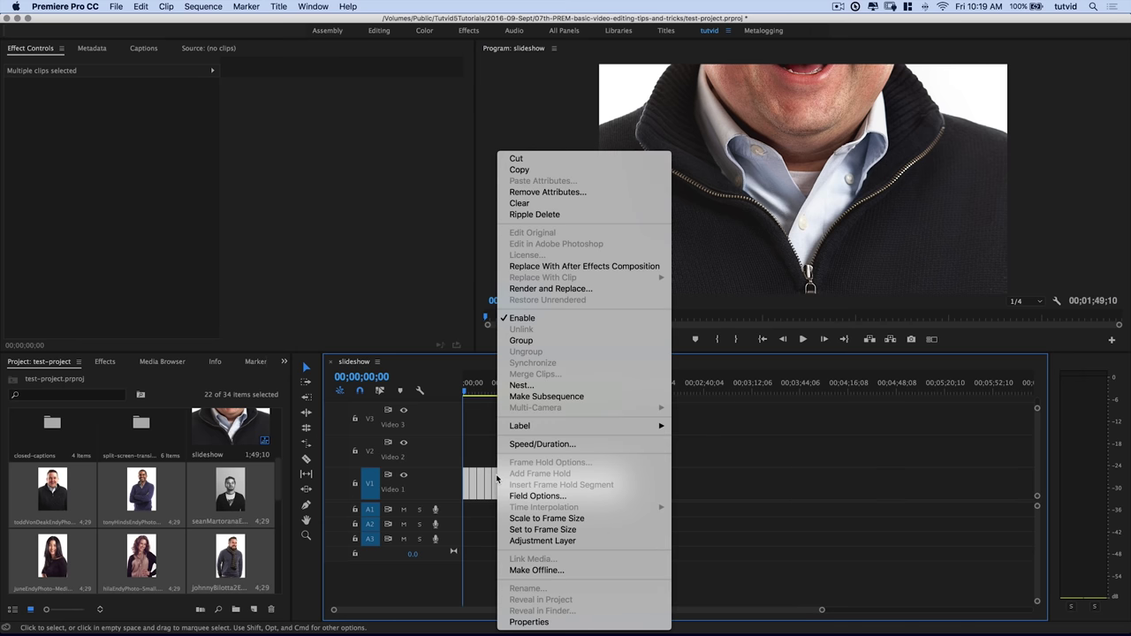
click(563, 522)
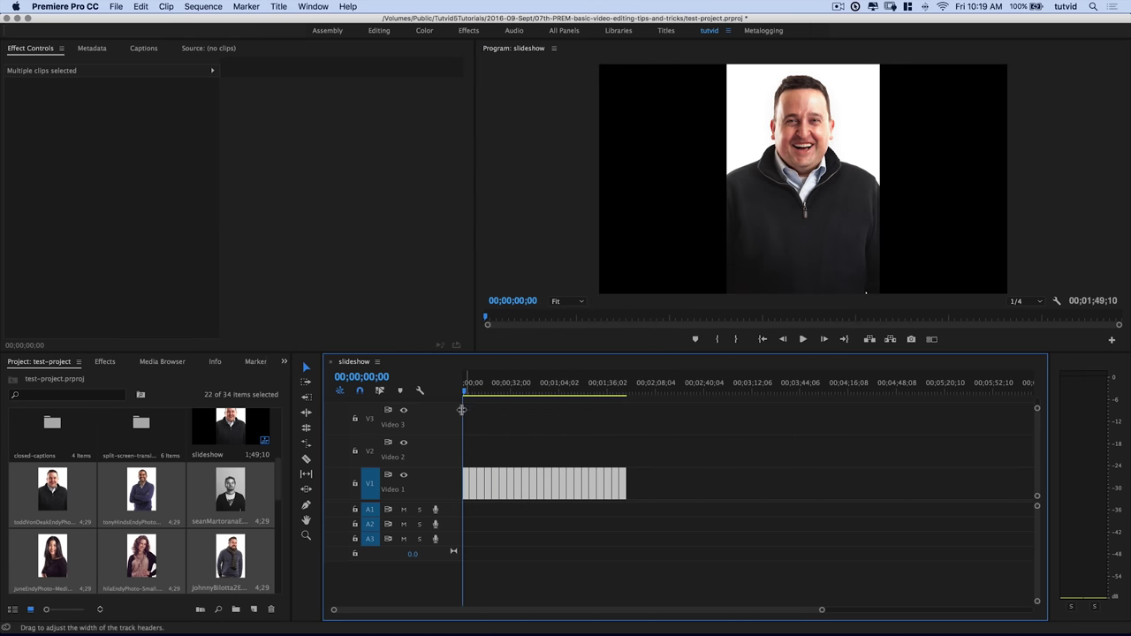
drag(464, 390, 545, 409)
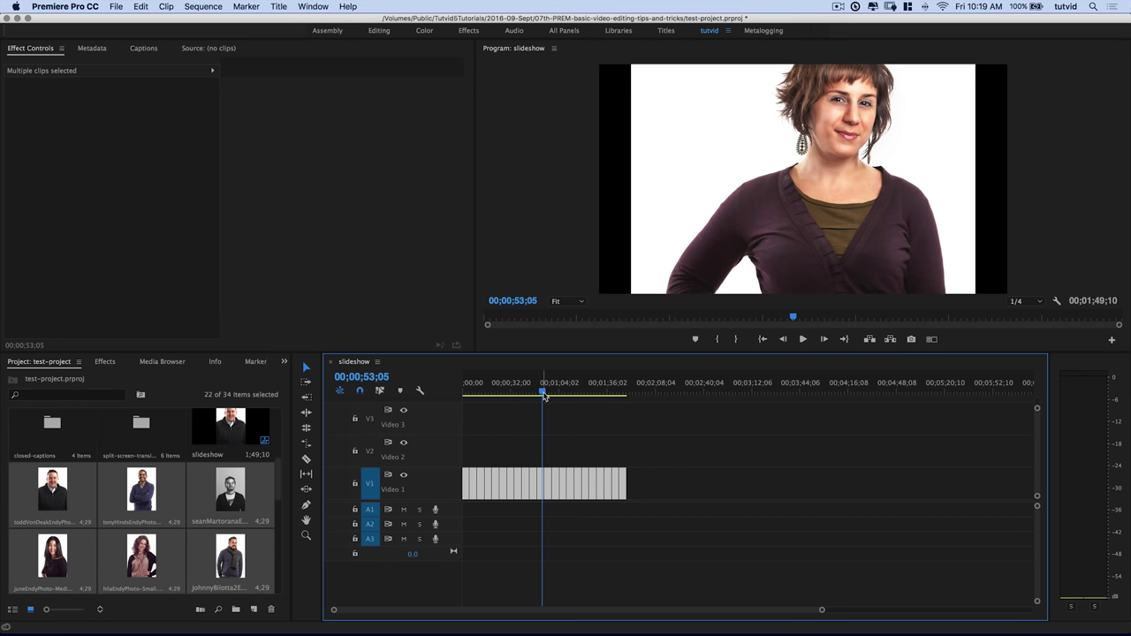
drag(542, 394, 443, 431)
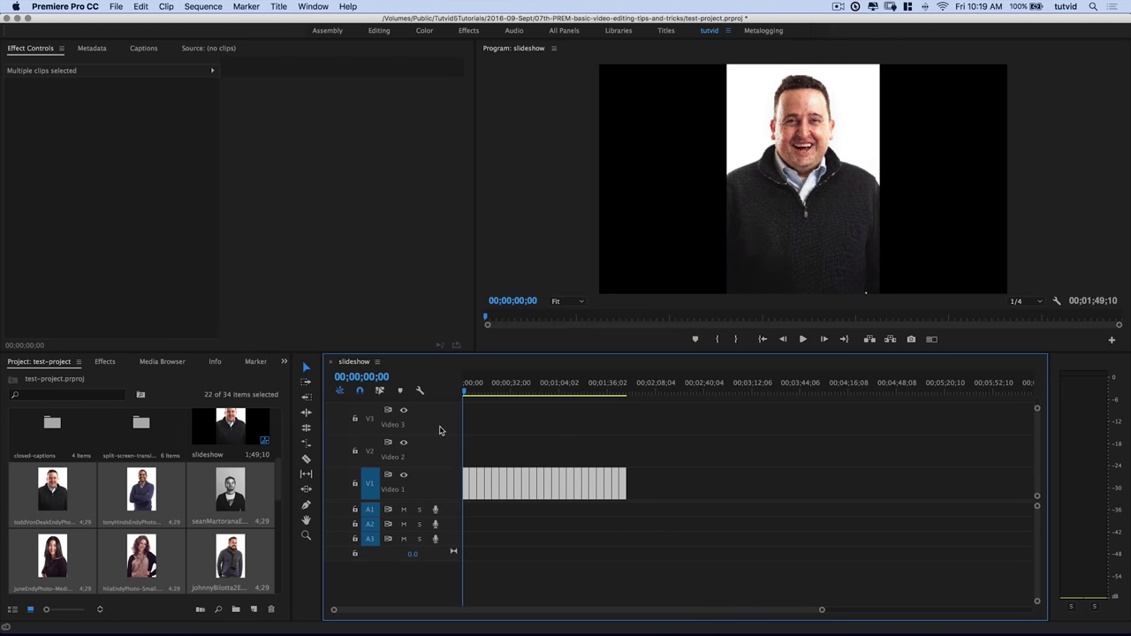
click(493, 505)
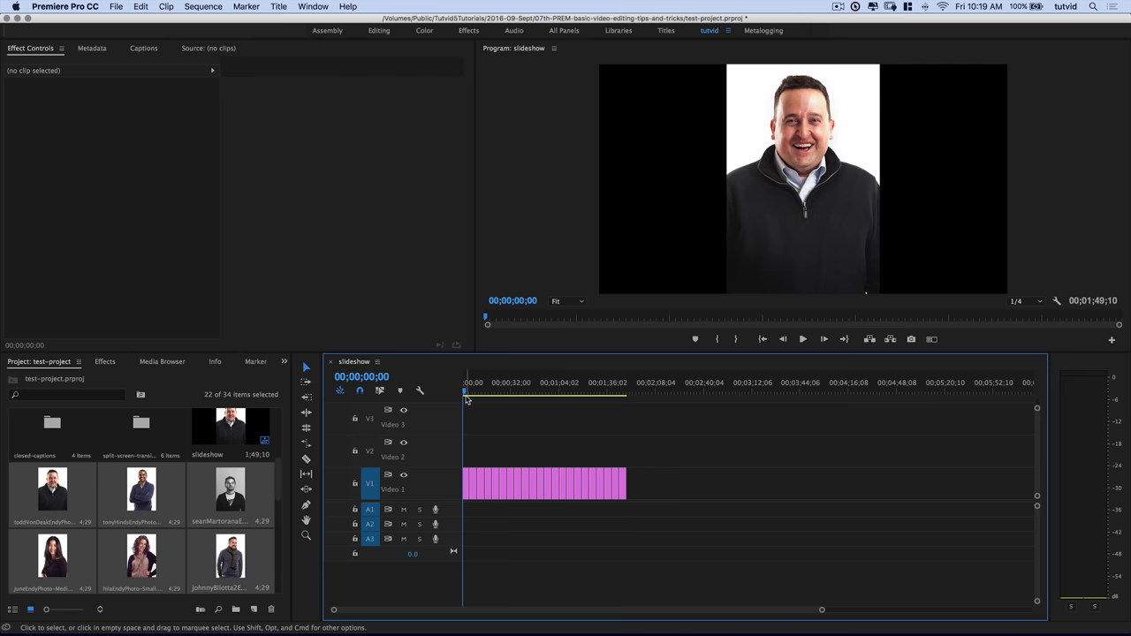
- Drag Cross Dissolve from Video Transitions > Dissolve onto the first edit point
key(equal)
key(equal)
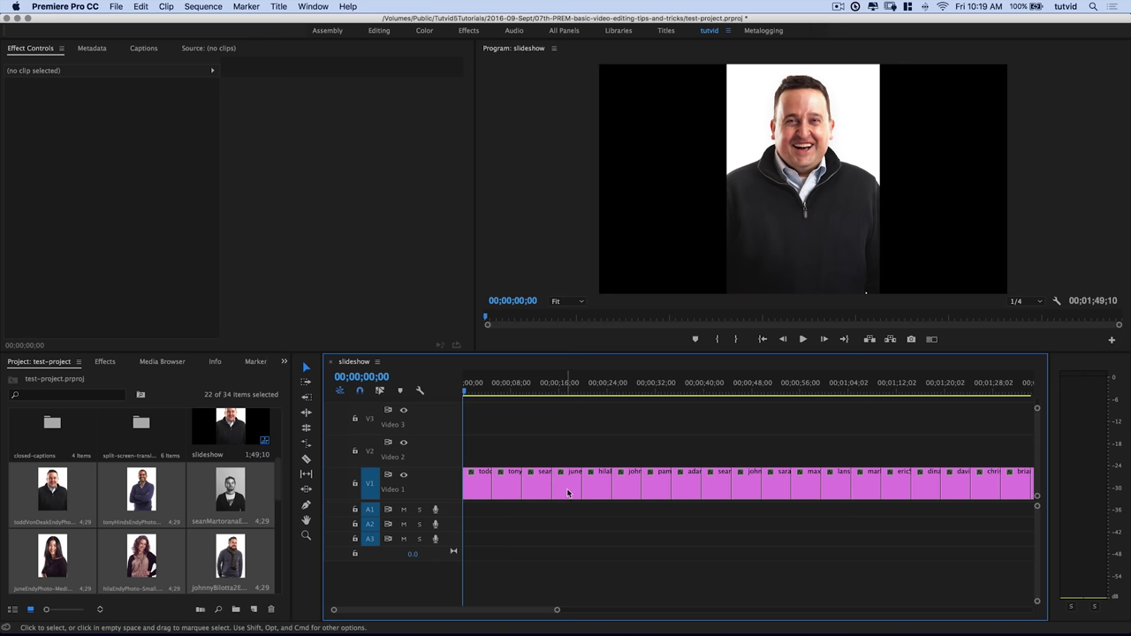
click(105, 361)
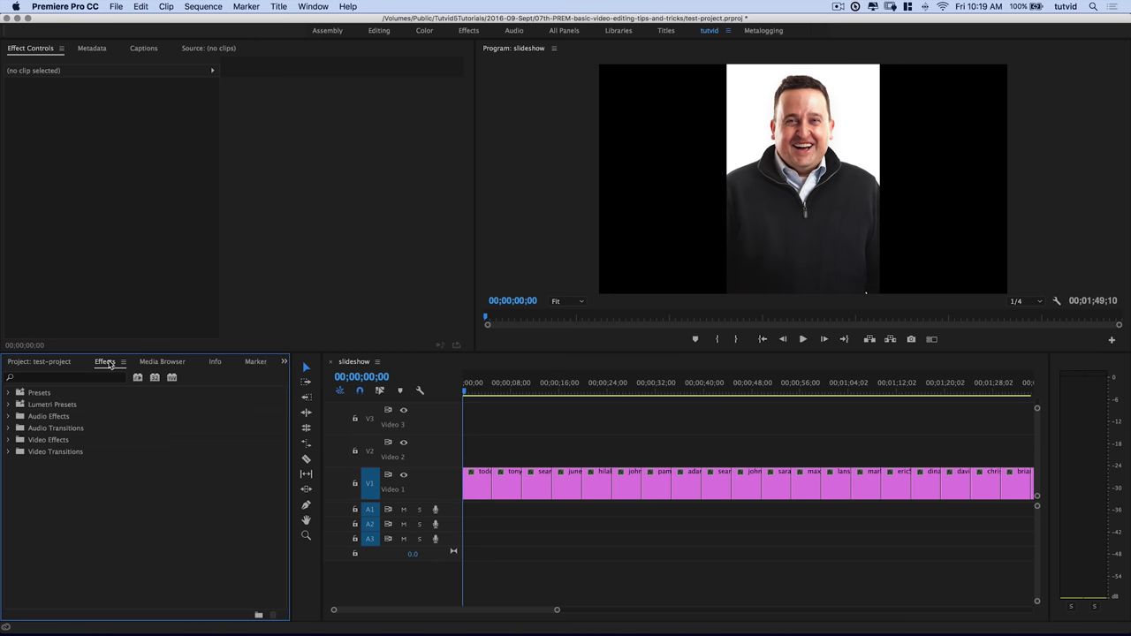
double_click(49, 452)
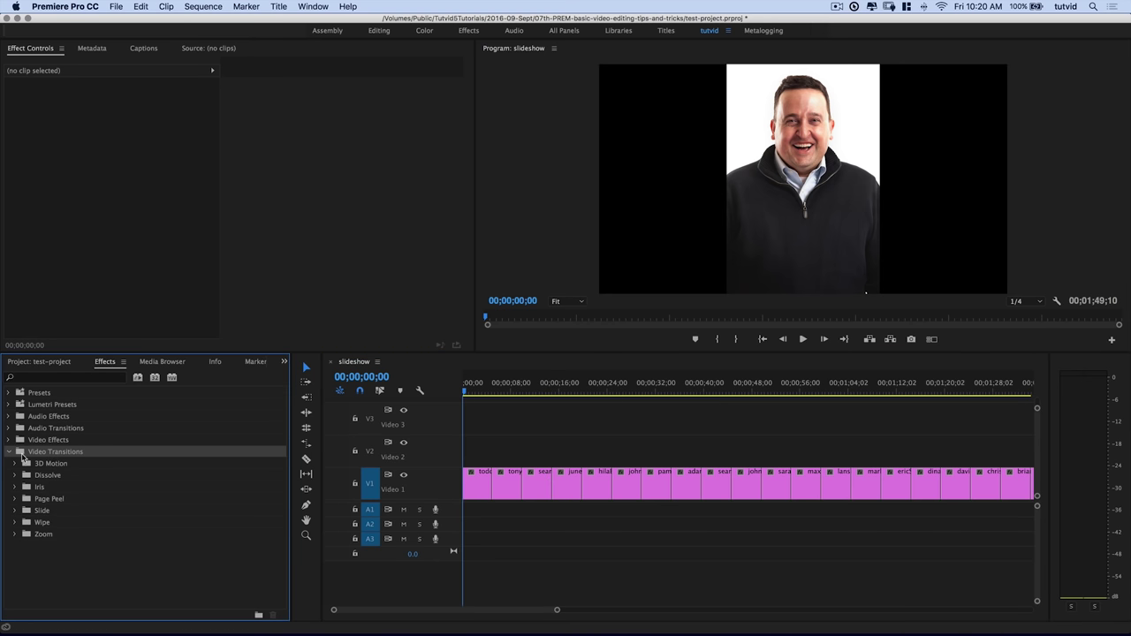
click(14, 476)
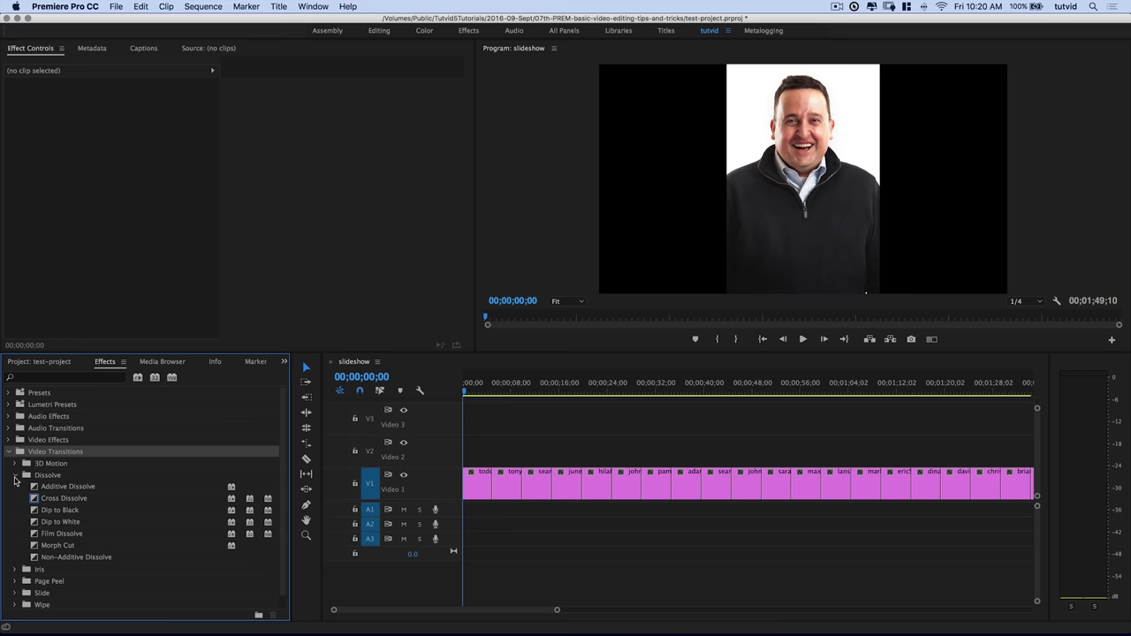
click(49, 501)
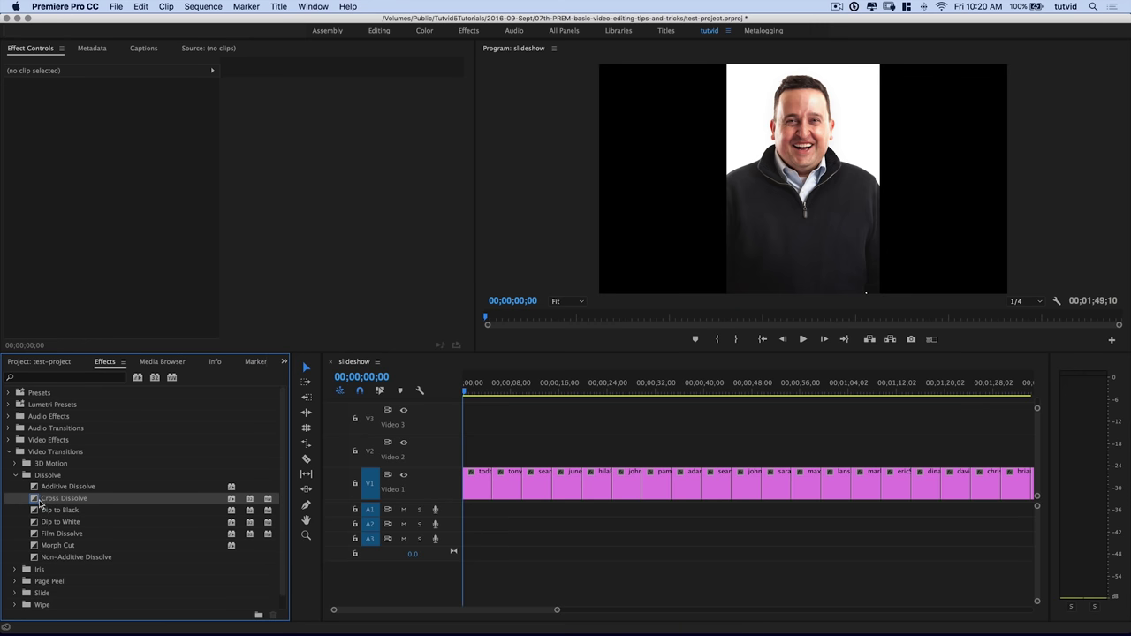
drag(357, 528, 494, 484)
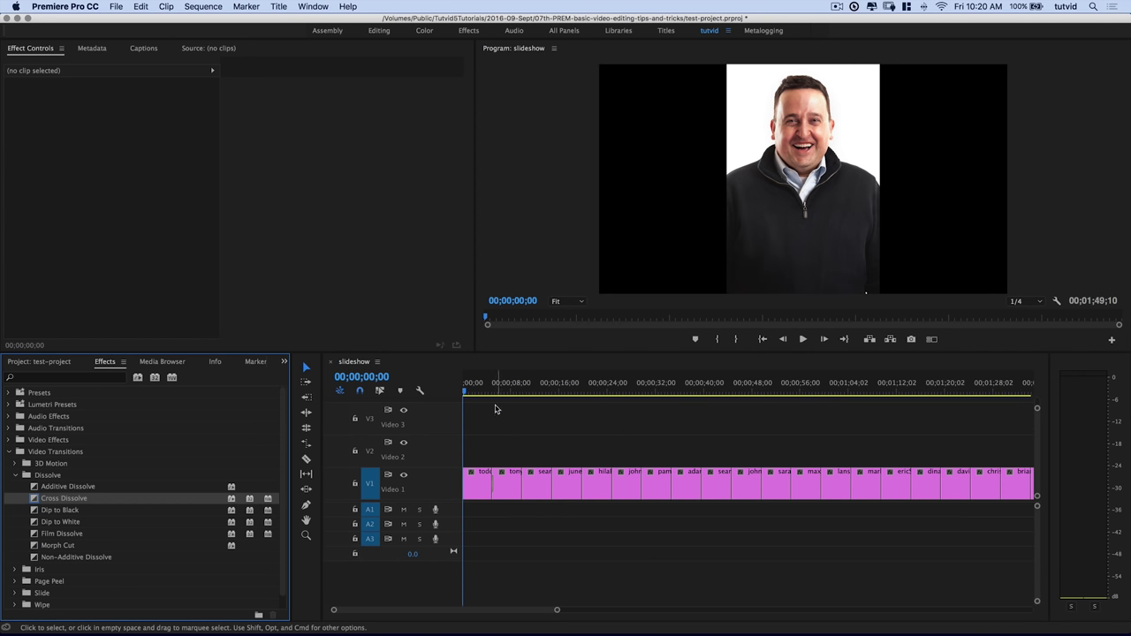
- Preview playback across the first and second edit points
click(492, 391)
key(space)
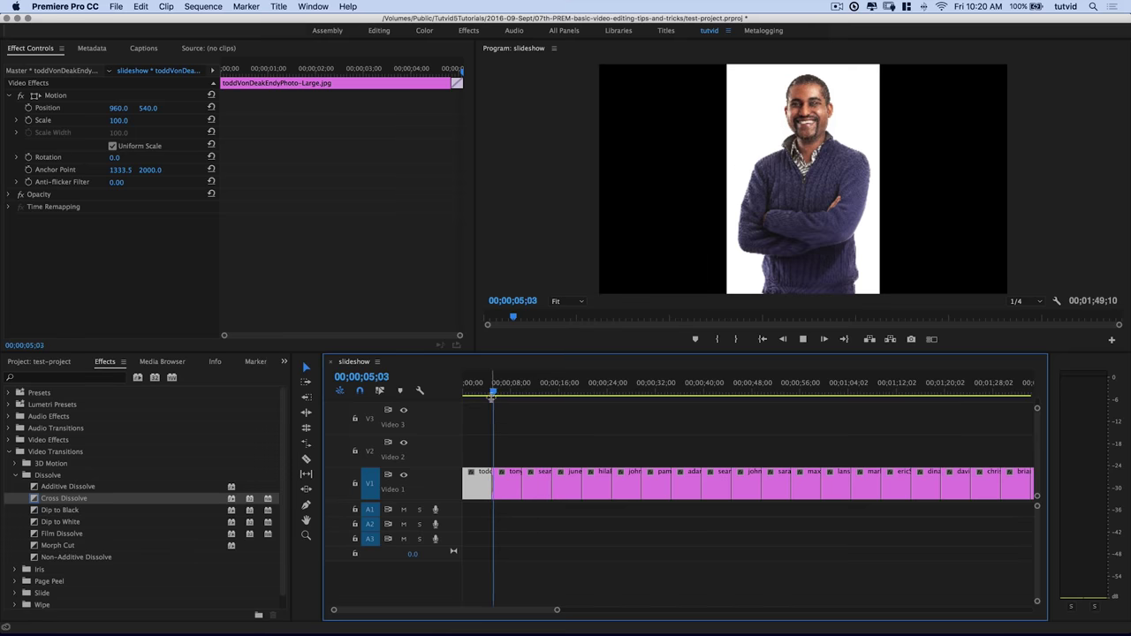
click(484, 389)
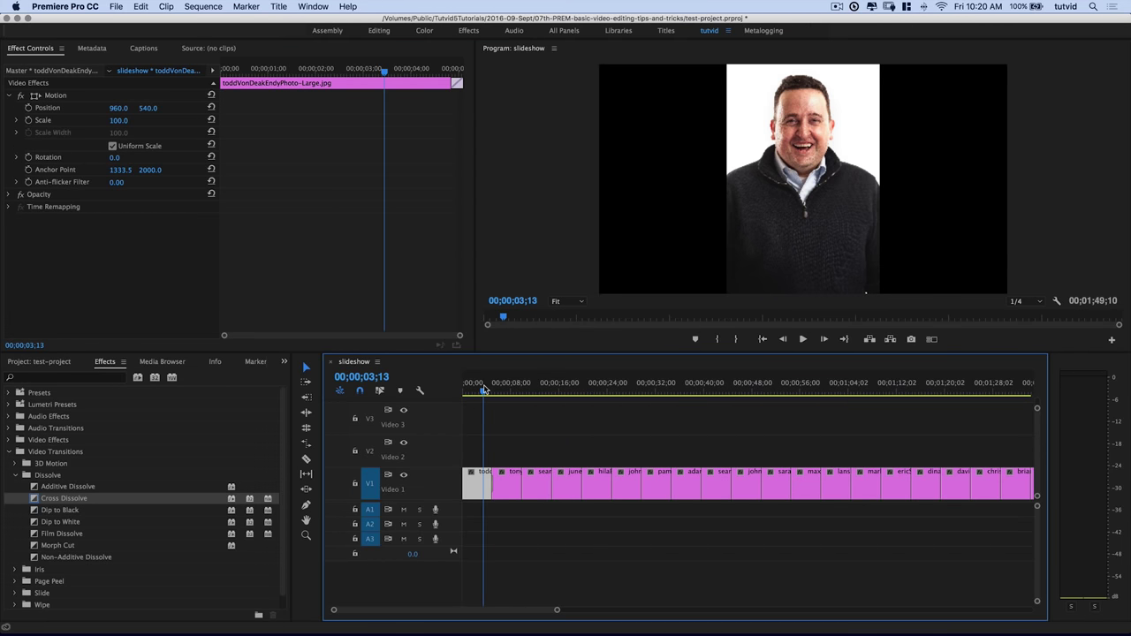
key(space)
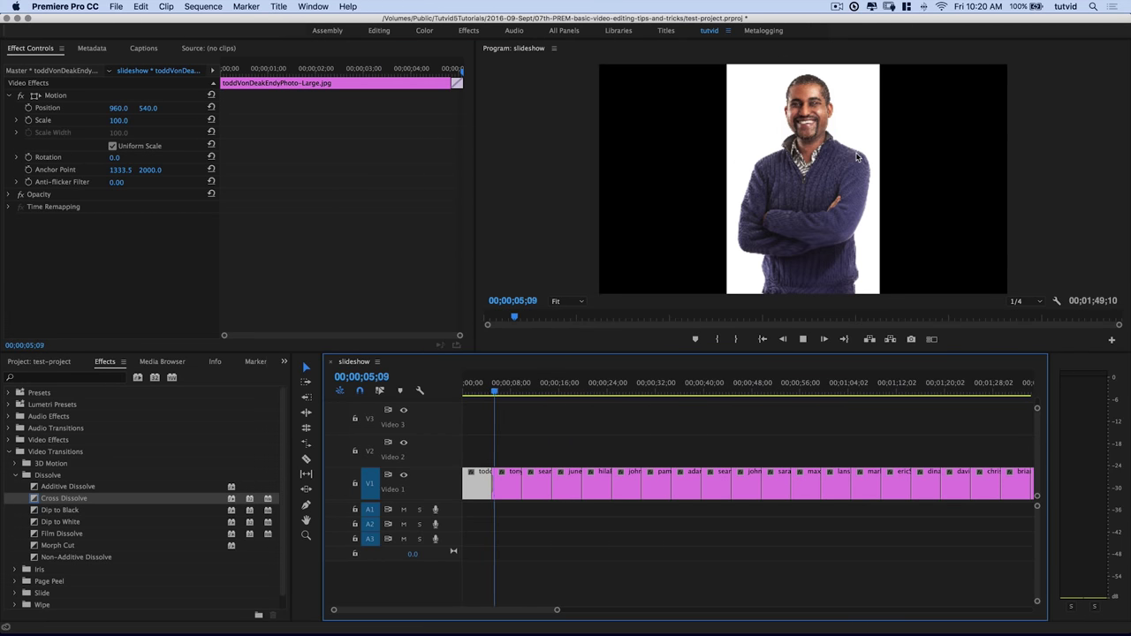
click(517, 390)
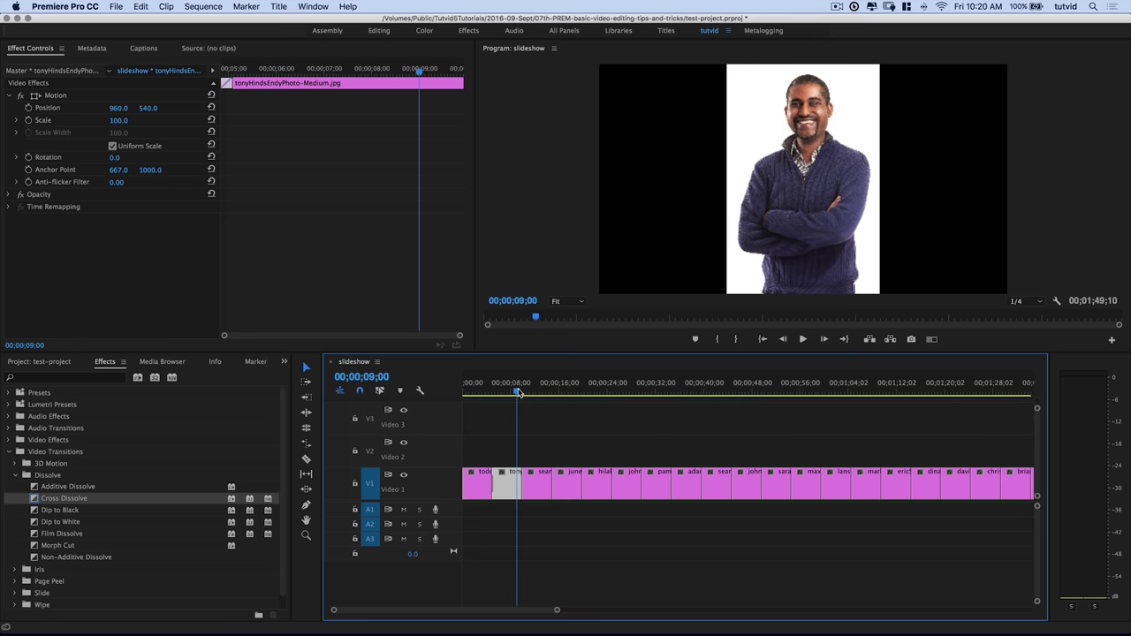
key(space)
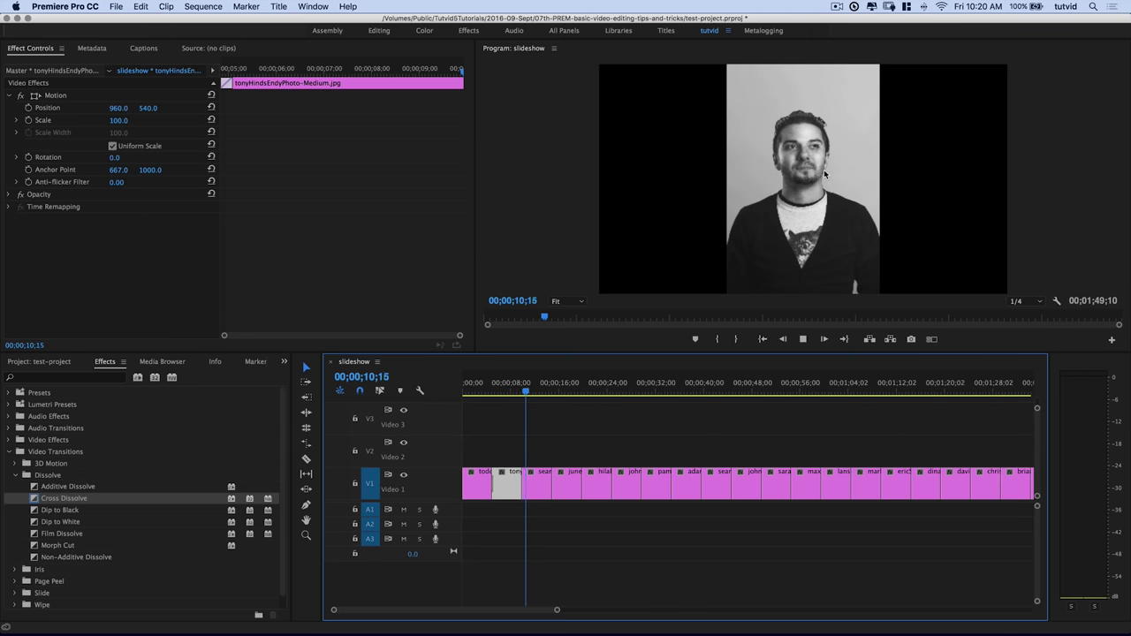
key(space)
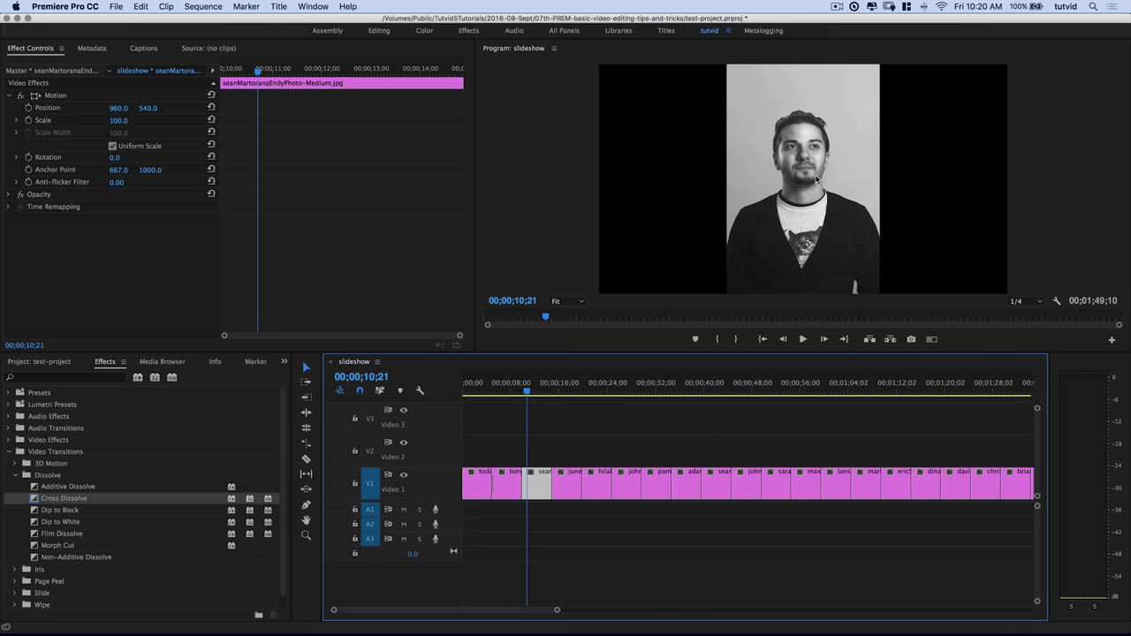
- Reapply Cross Dissolve between the first two photos and zoom in around that edit
click(503, 462)
click(484, 388)
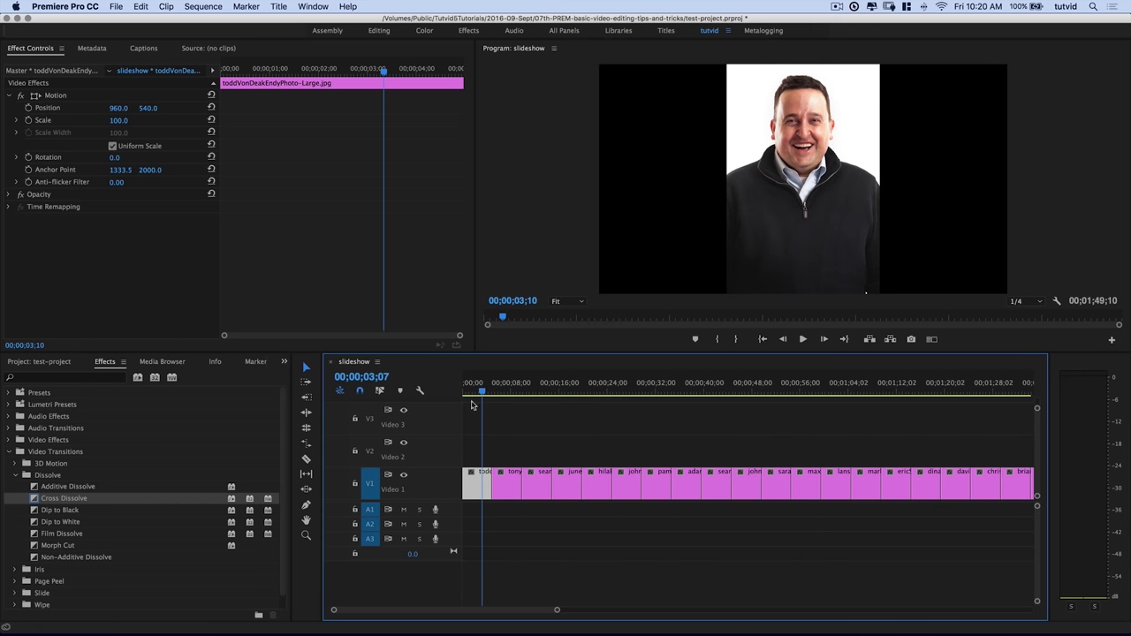
drag(75, 499, 497, 496)
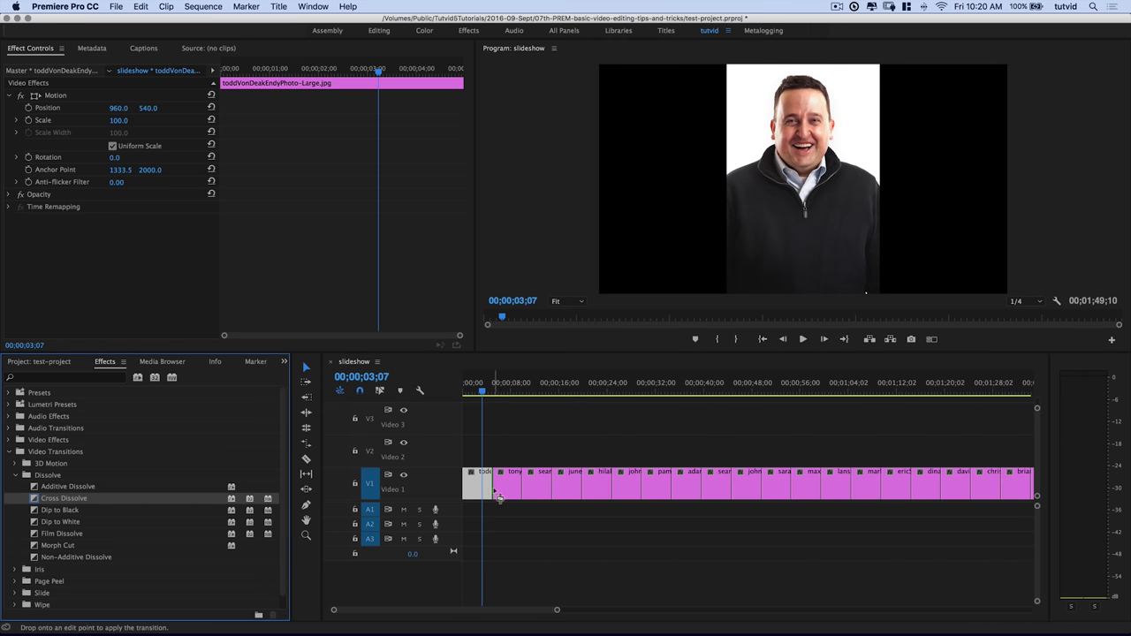
click(493, 389)
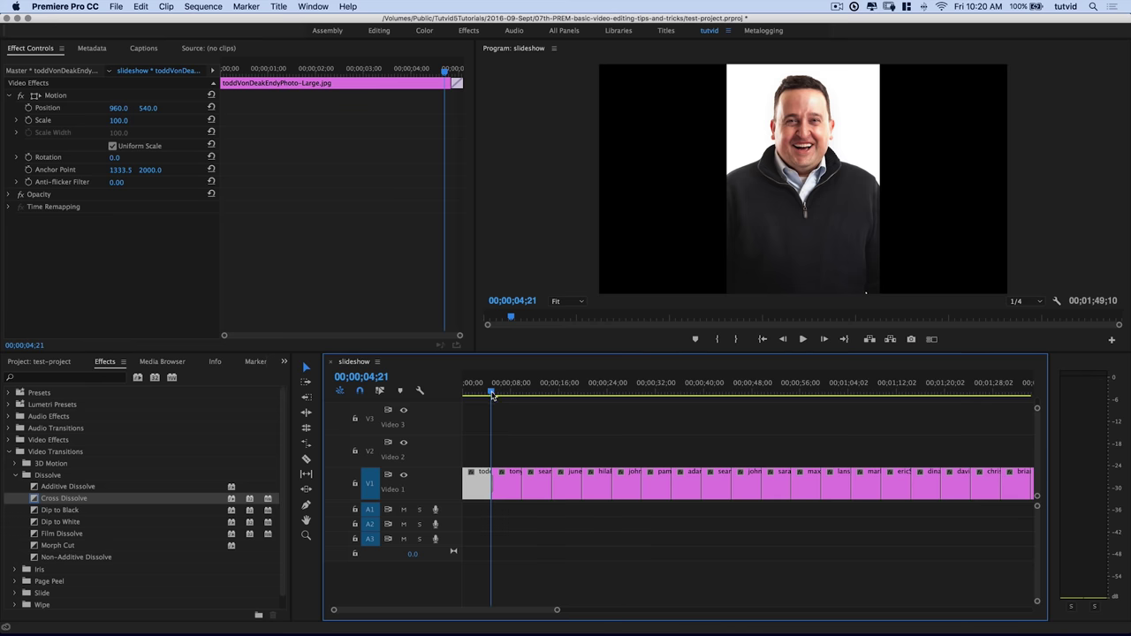
key(=)
key(=)
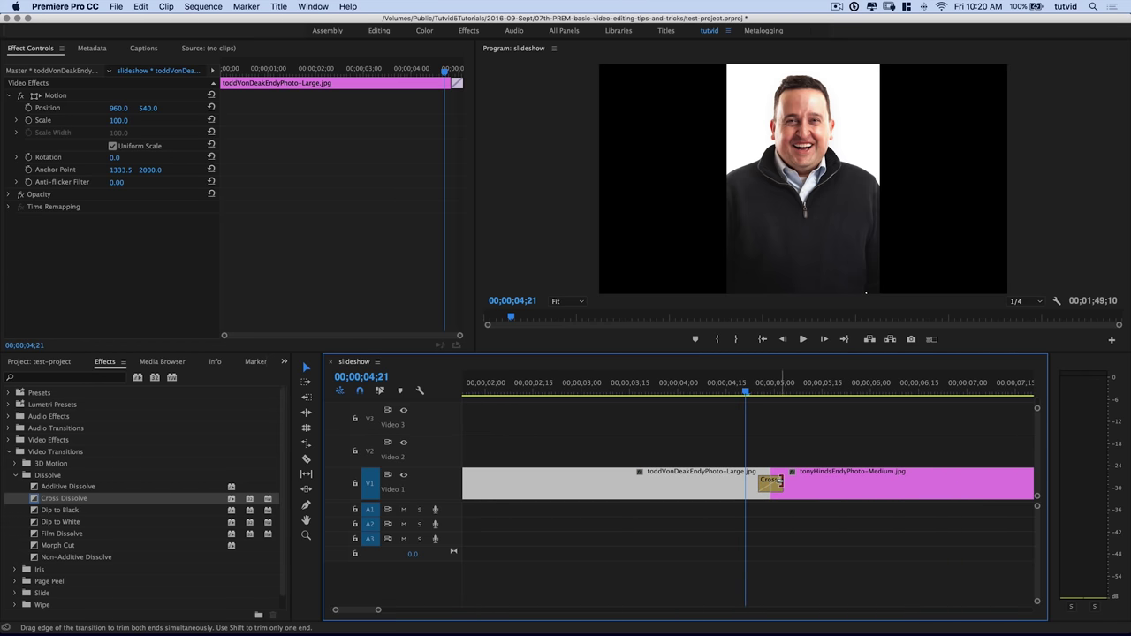
- Lengthen the new Cross Dissolve to 00;00;01;18
click(781, 482)
drag(781, 482, 846, 484)
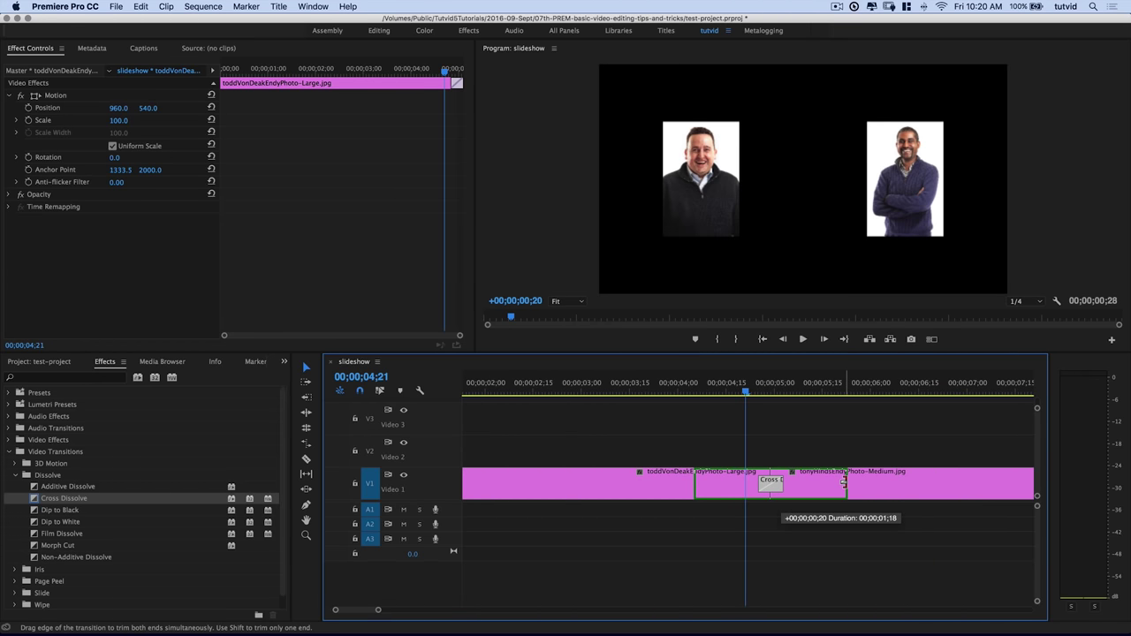
drag(765, 551, 779, 508)
- Zoom out to the whole sequence, delete the Cross Dissolve, and open the Premiere Pro CC menu
key(-)
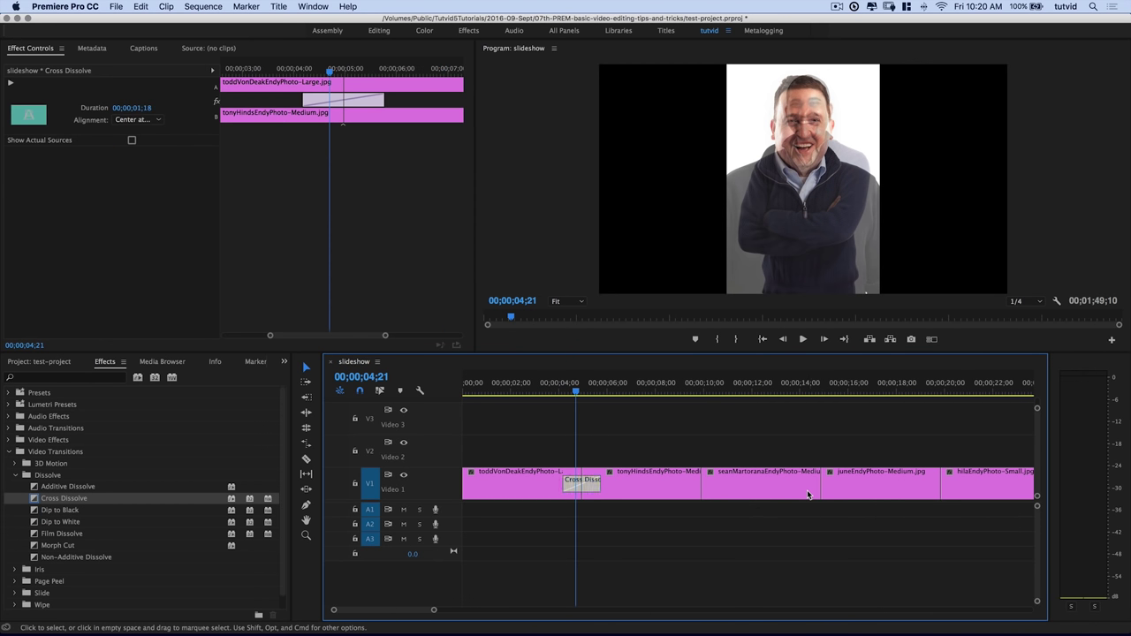
click(707, 505)
key(-)
key(-)
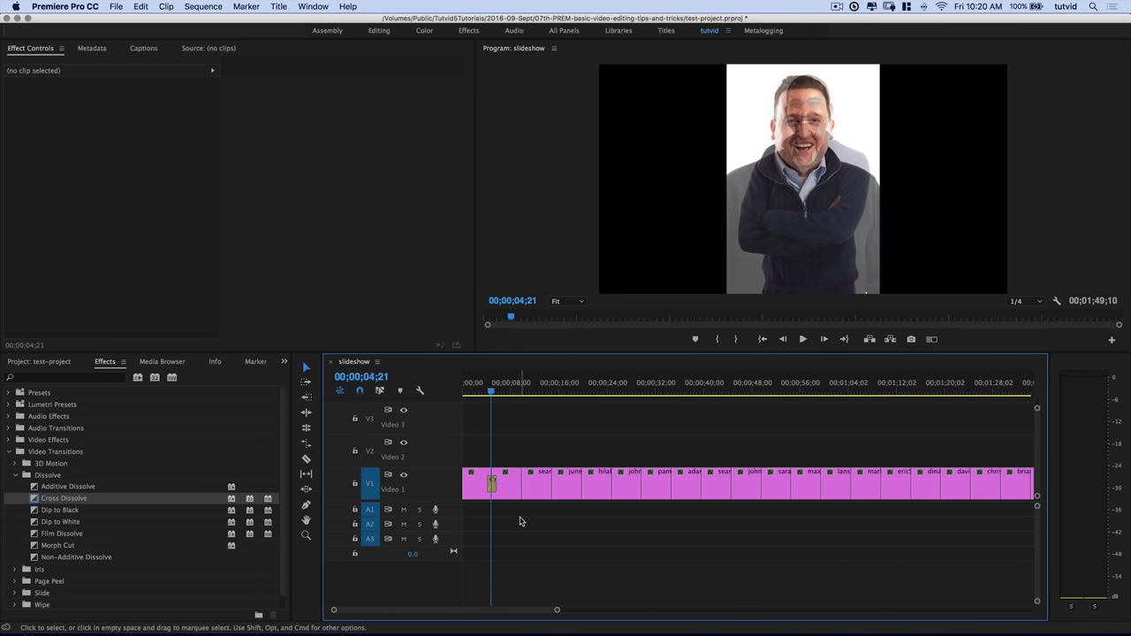
key(-)
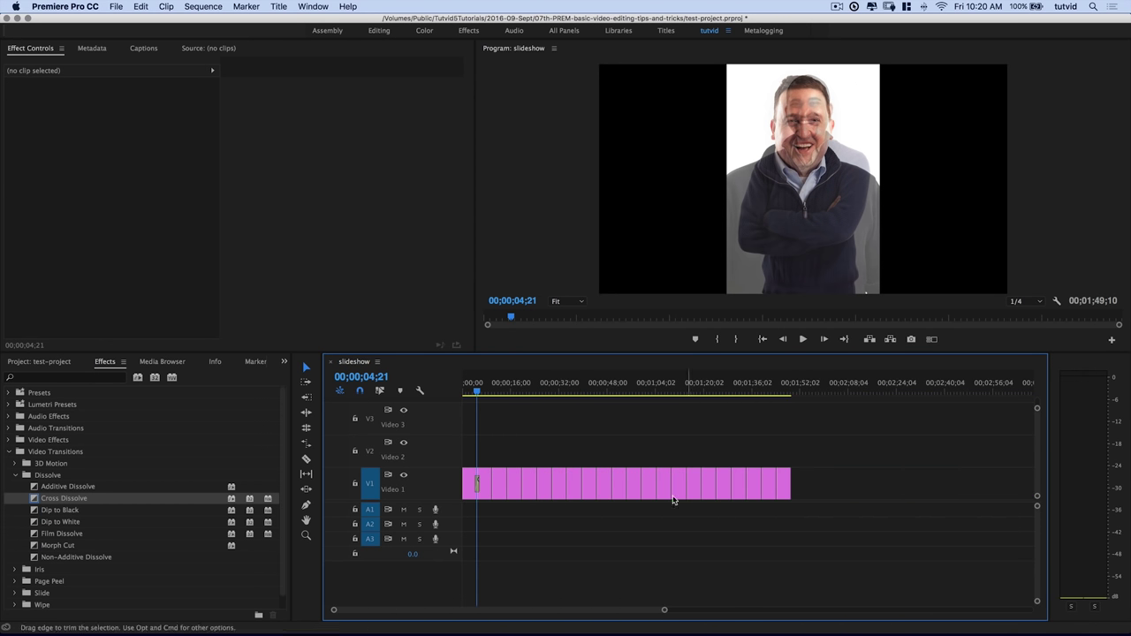
click(475, 483)
key(Delete)
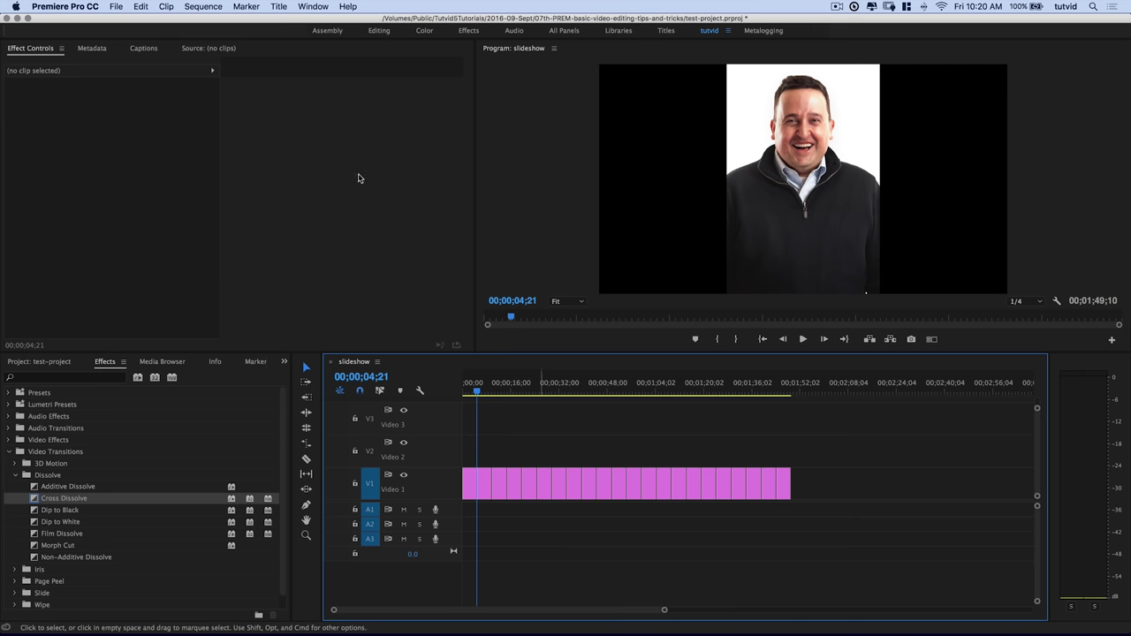
click(79, 7)
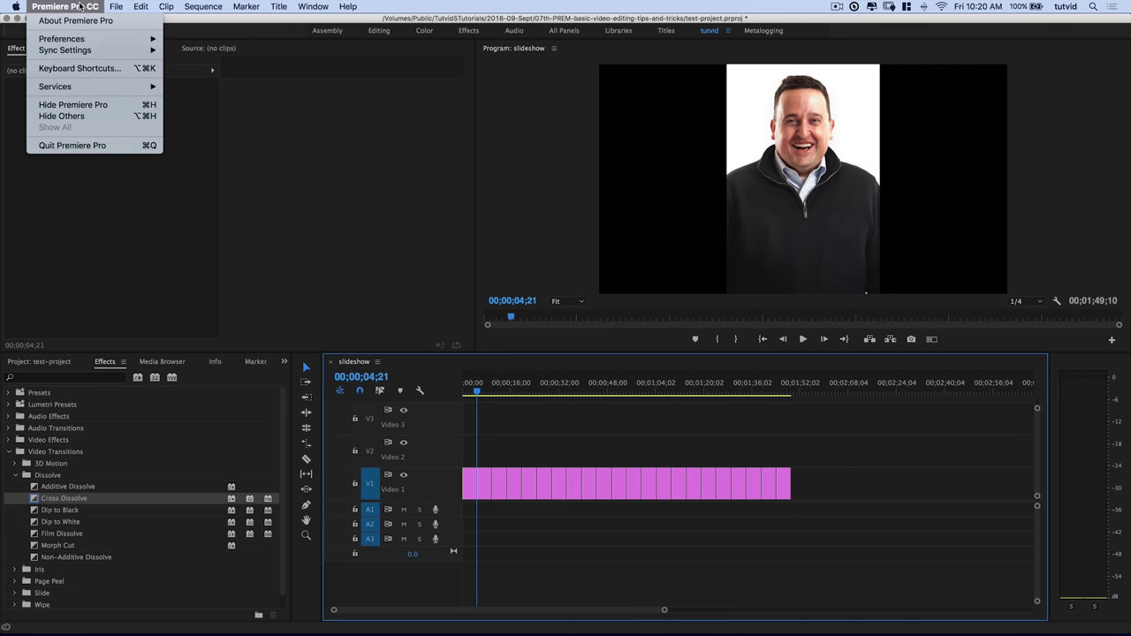
- In General Preferences, set Video Transition Default Duration to 1.00 seconds and confirm
mouse_move(142, 7)
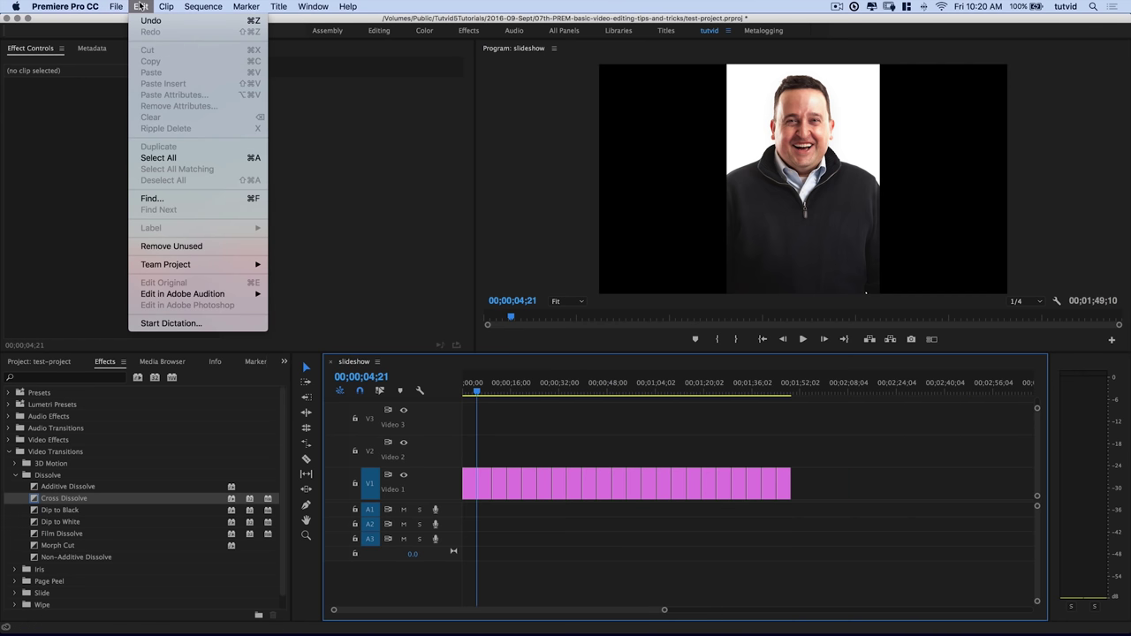
mouse_move(63, 4)
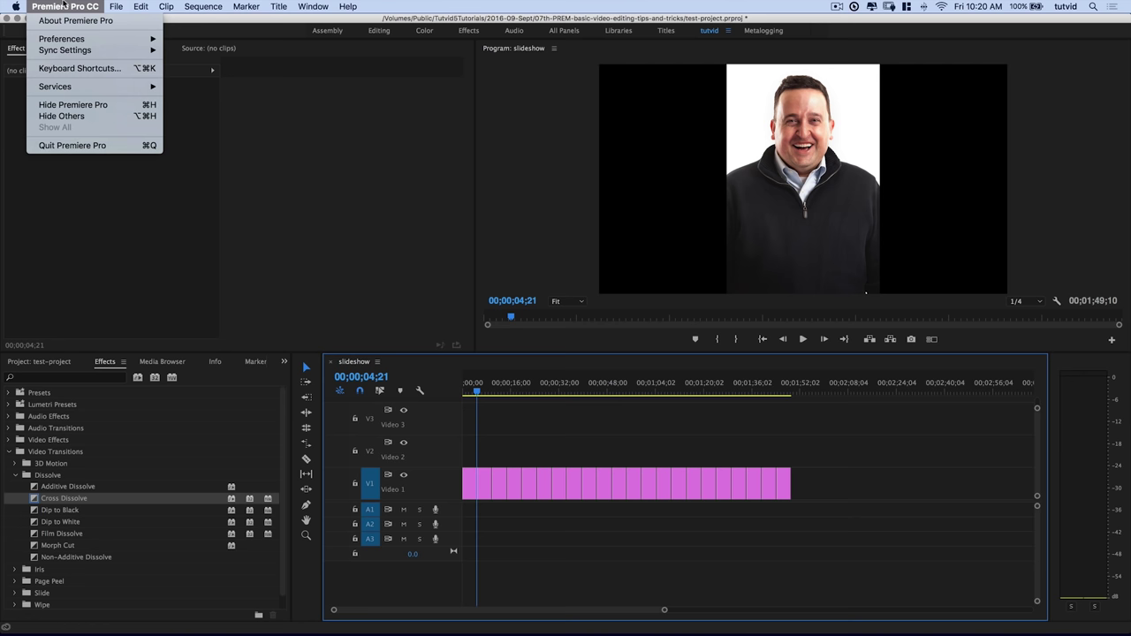
mouse_move(84, 40)
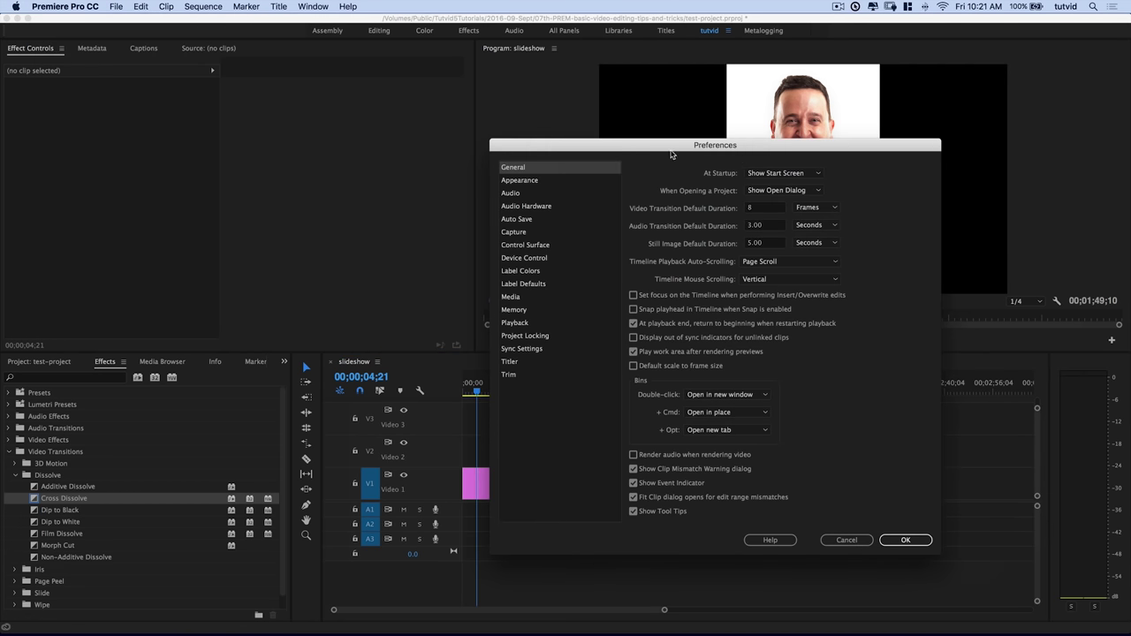
drag(671, 154, 482, 167)
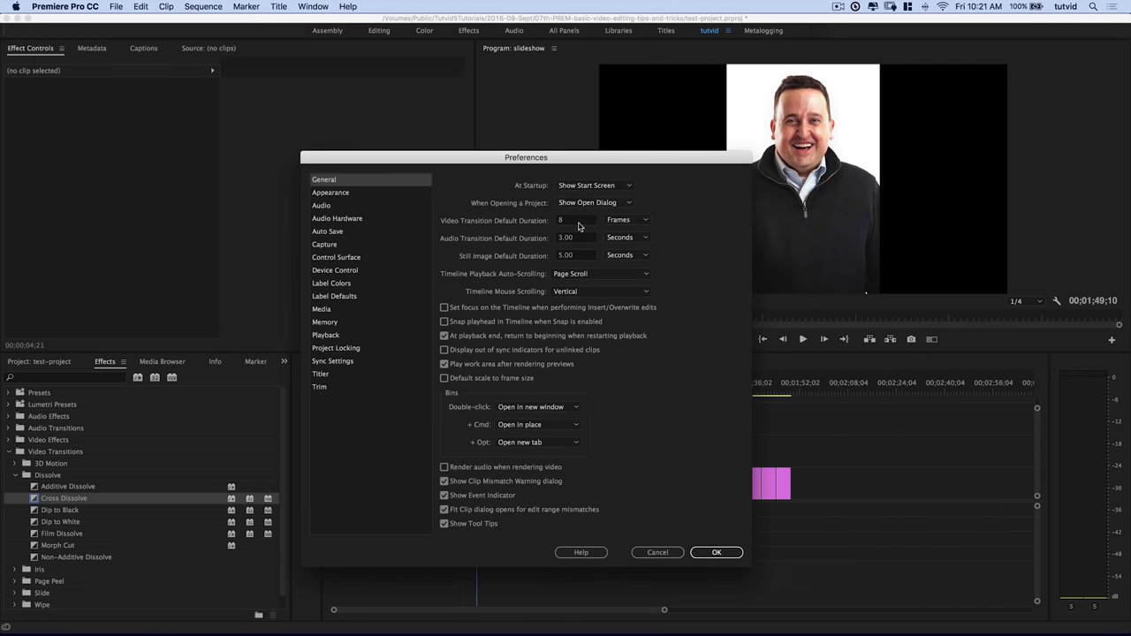
click(574, 220)
click(633, 221)
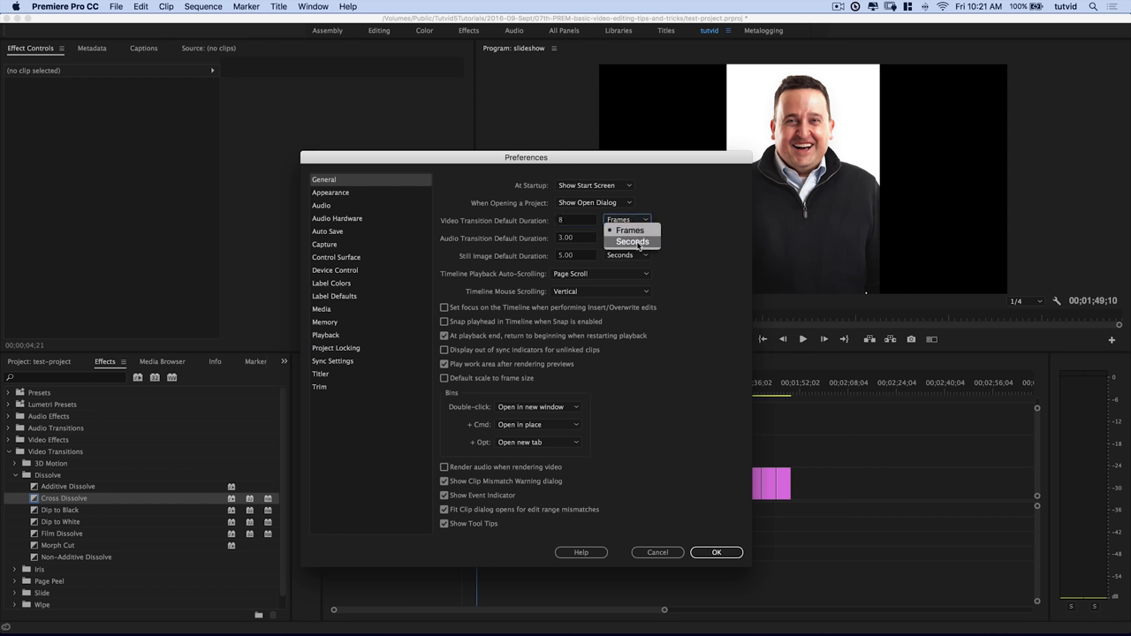
click(557, 228)
click(575, 220)
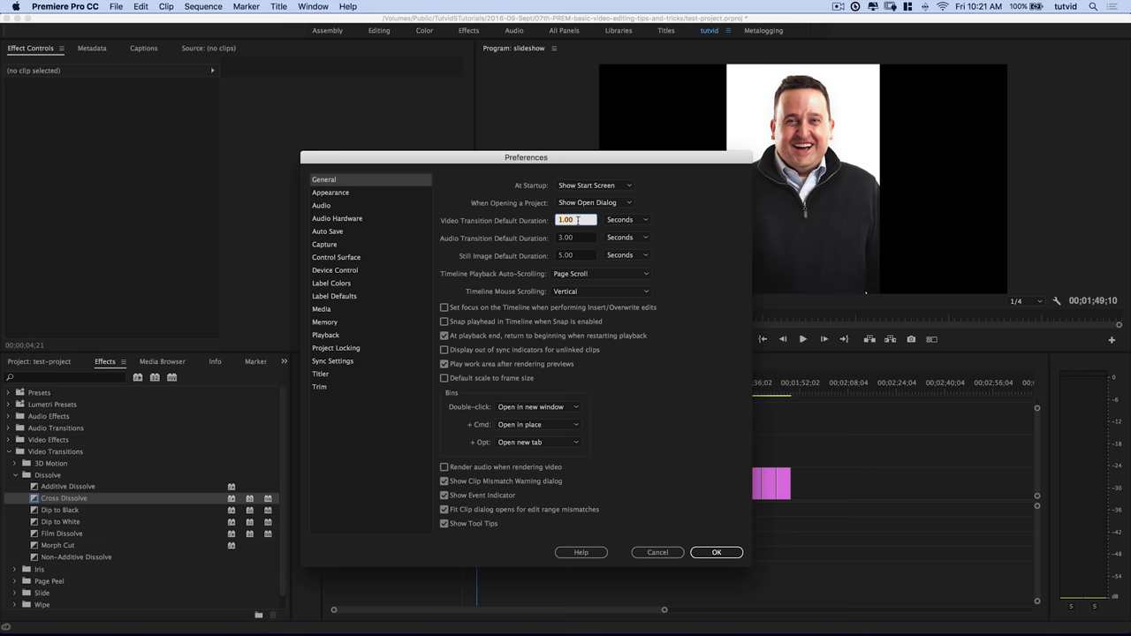
click(718, 554)
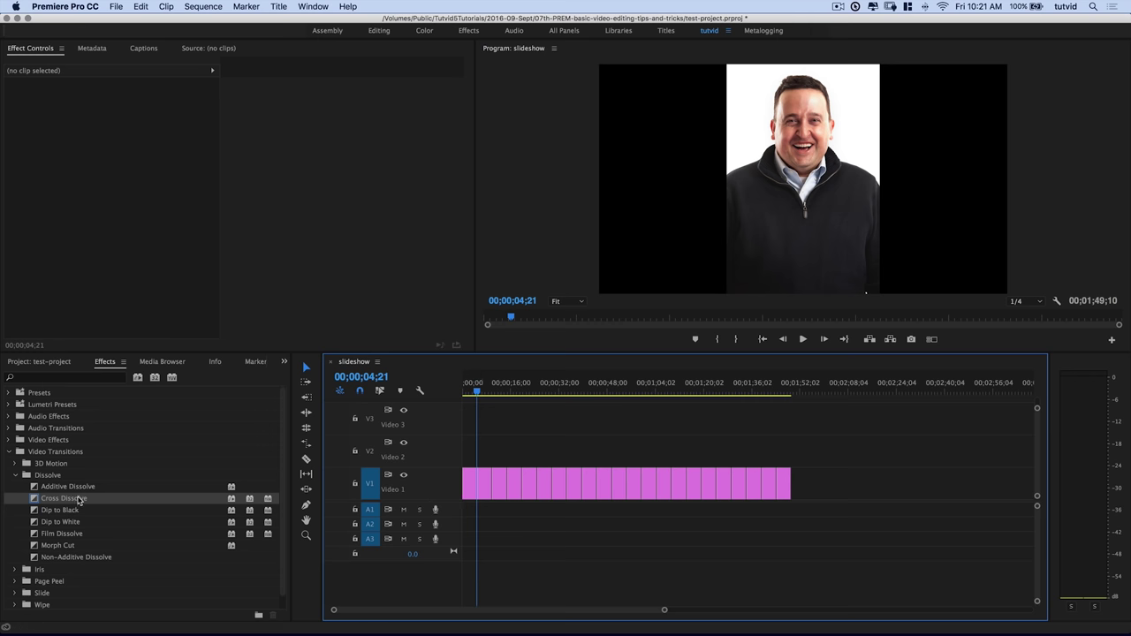
- Apply Cross Dissolve to the first cut and play it back
drag(77, 500, 471, 483)
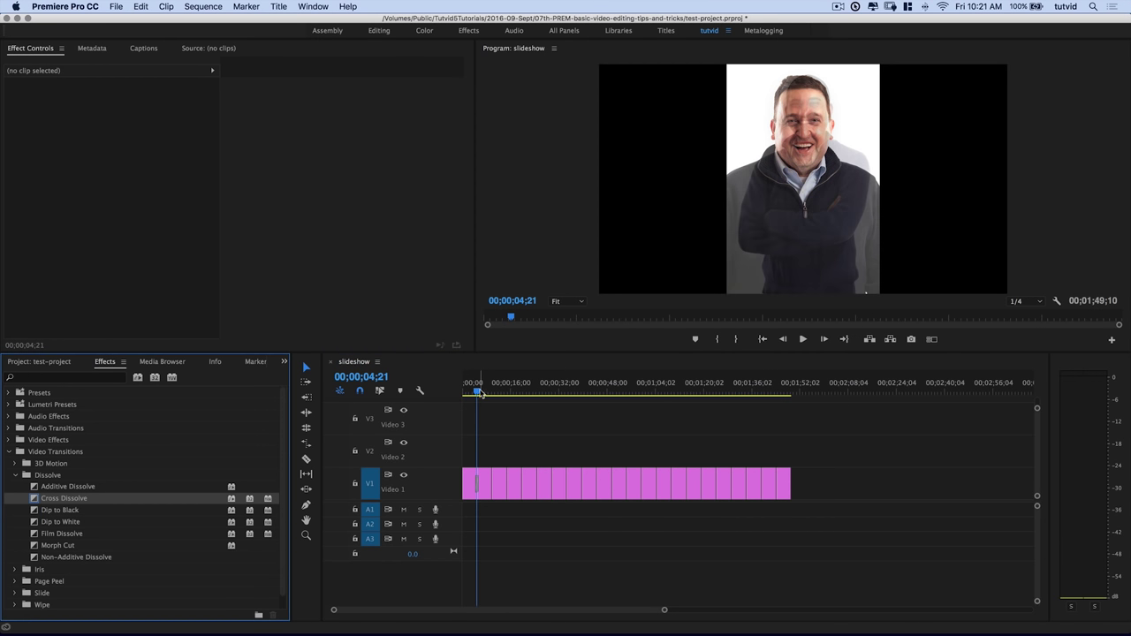
click(480, 393)
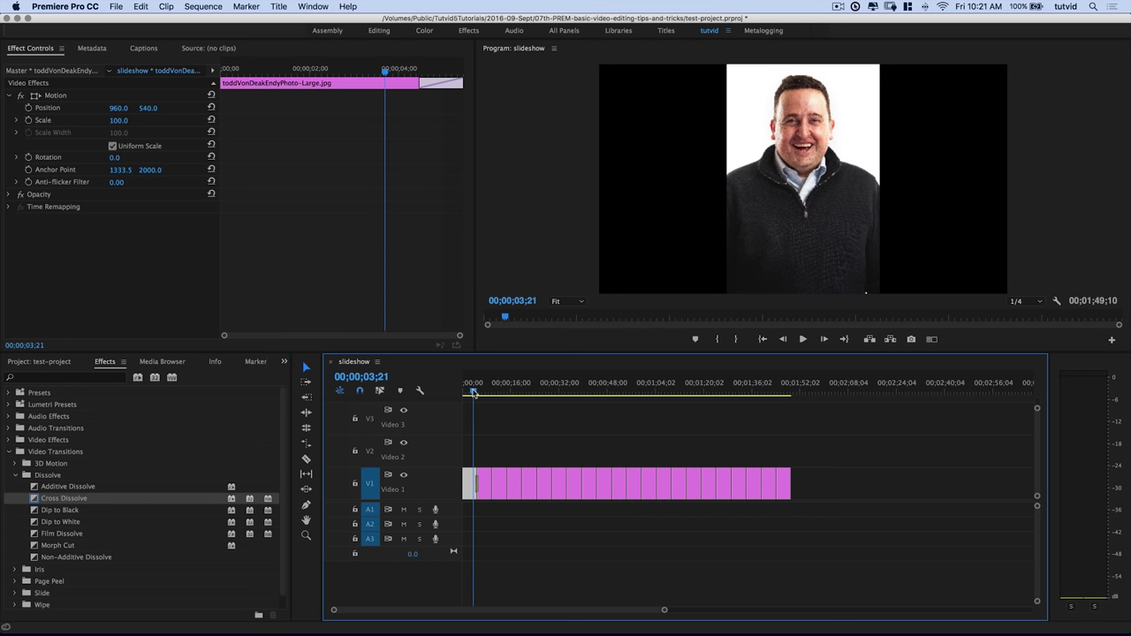
key(space)
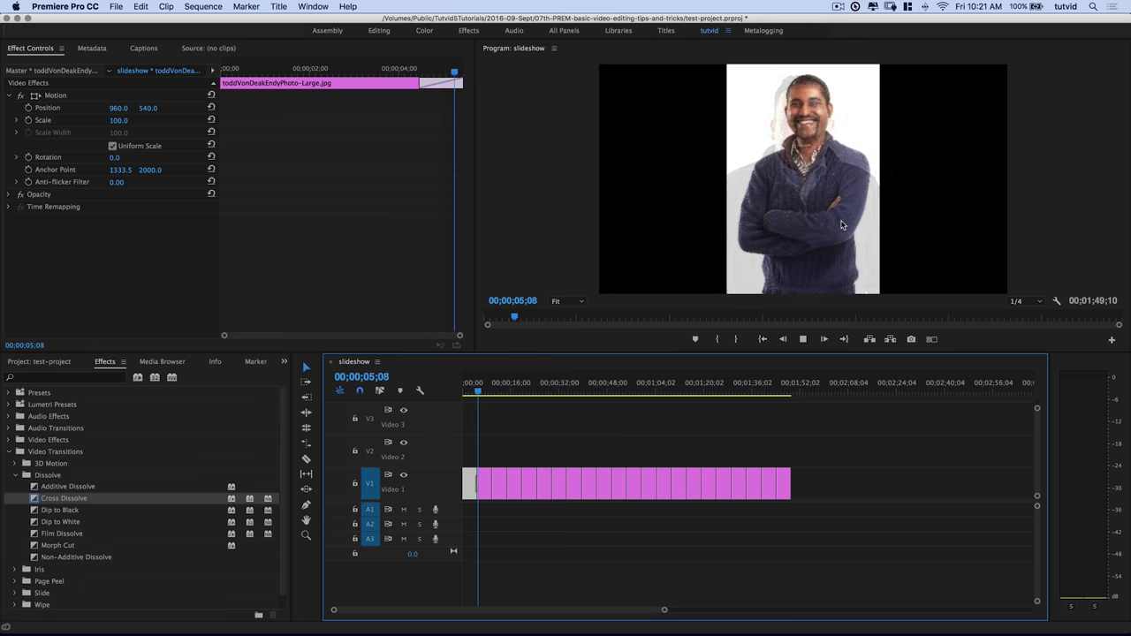
key(space)
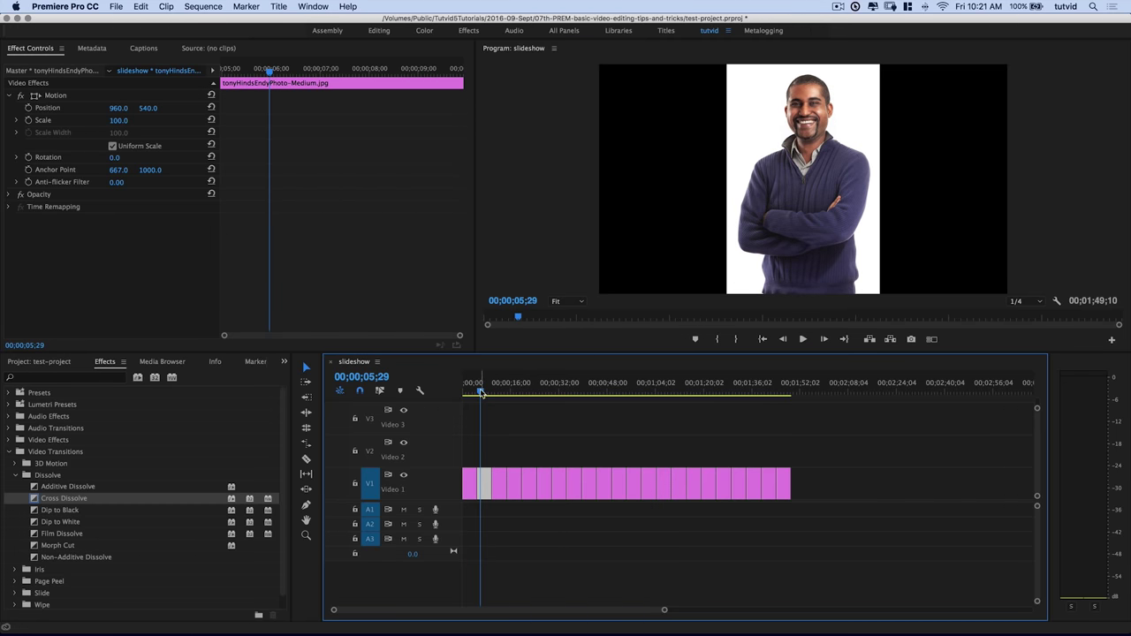
click(472, 388)
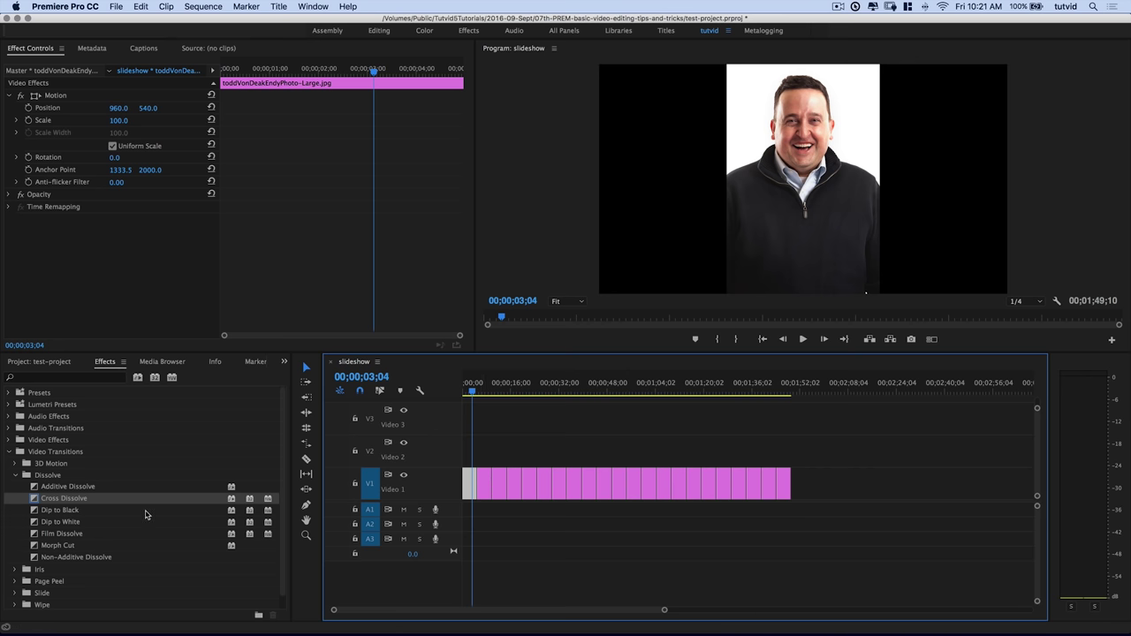
- Replace the dissolve at the first cut with the Slide transition and preview it
click(16, 477)
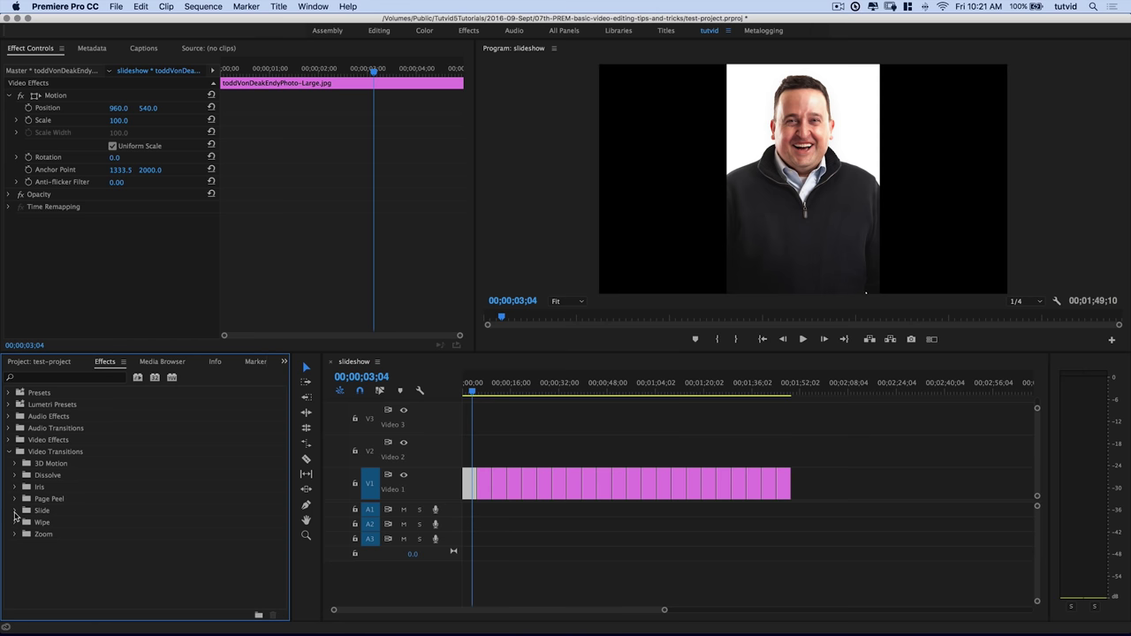
click(15, 511)
click(55, 546)
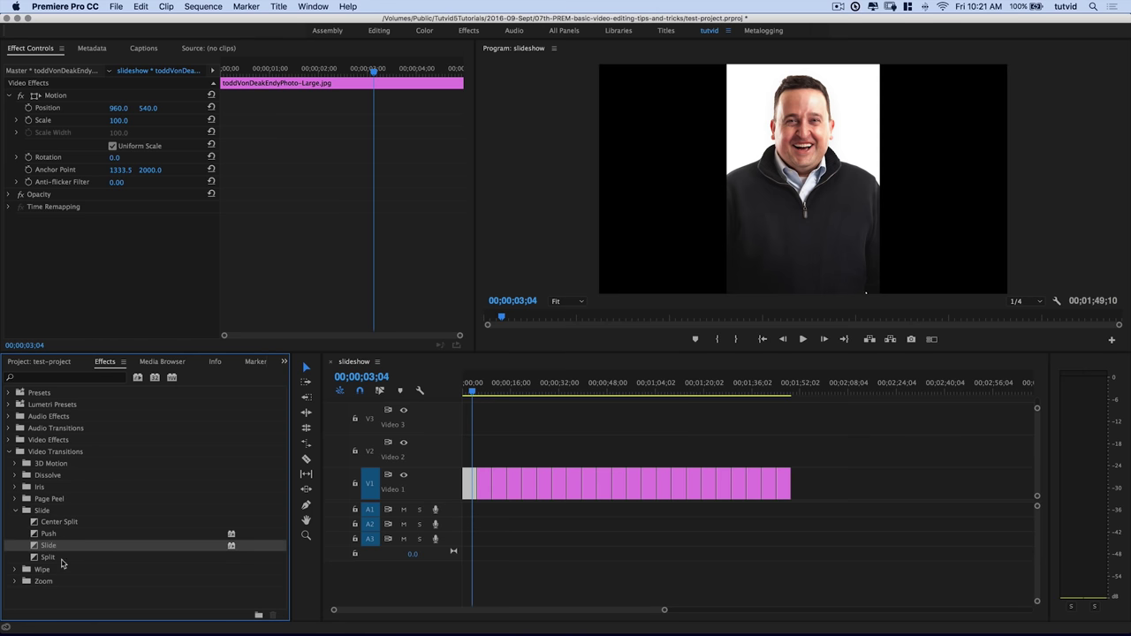
drag(49, 552, 486, 481)
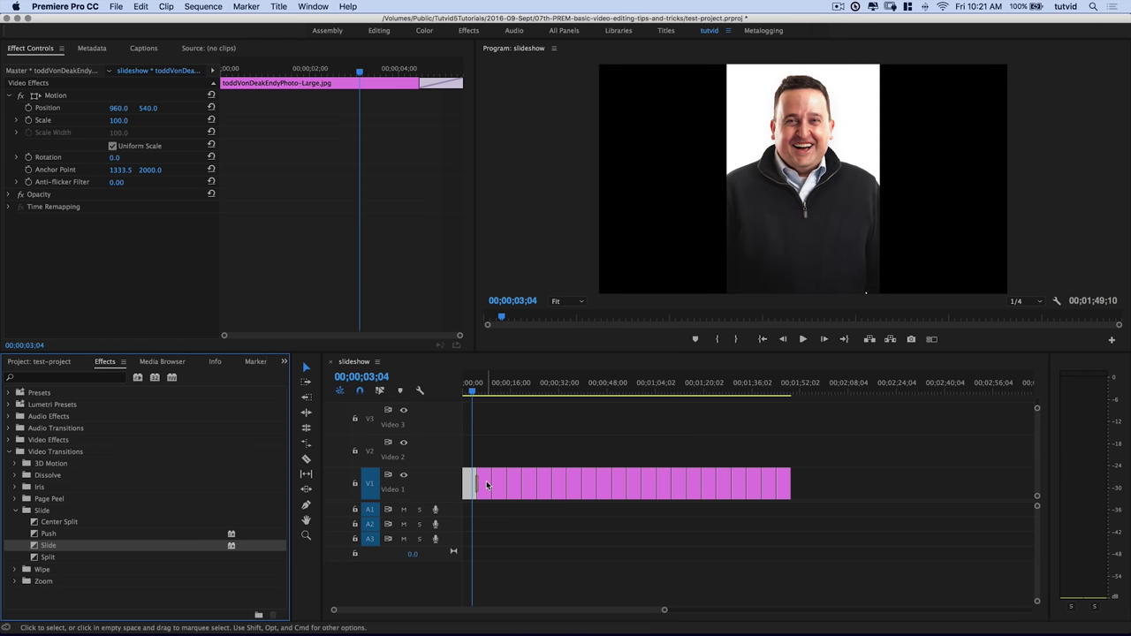
key(space)
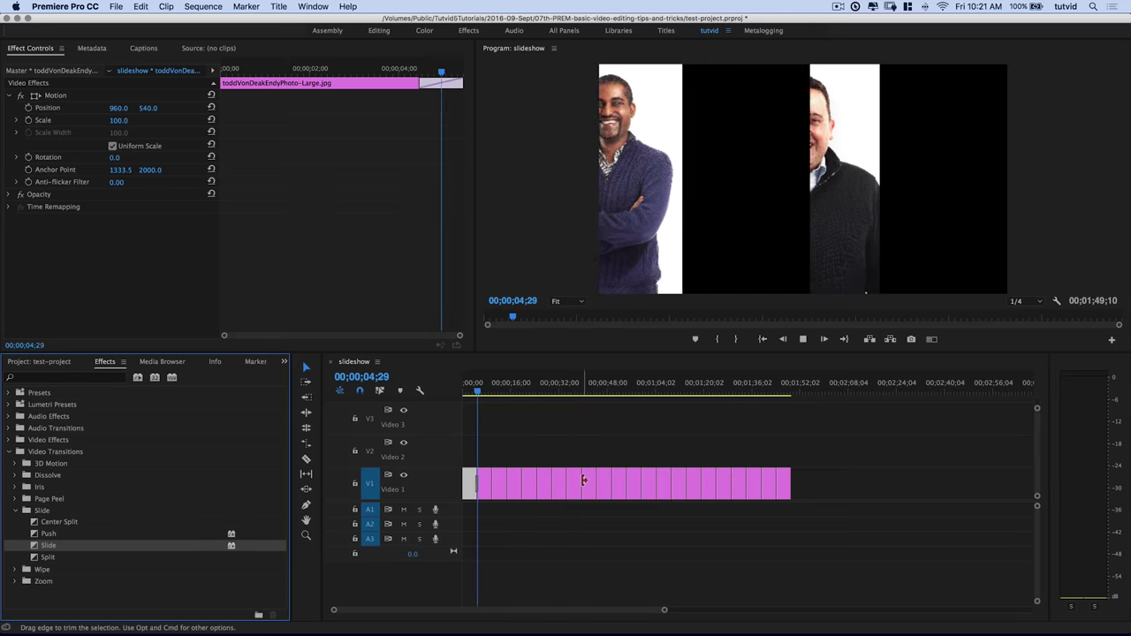
key(space)
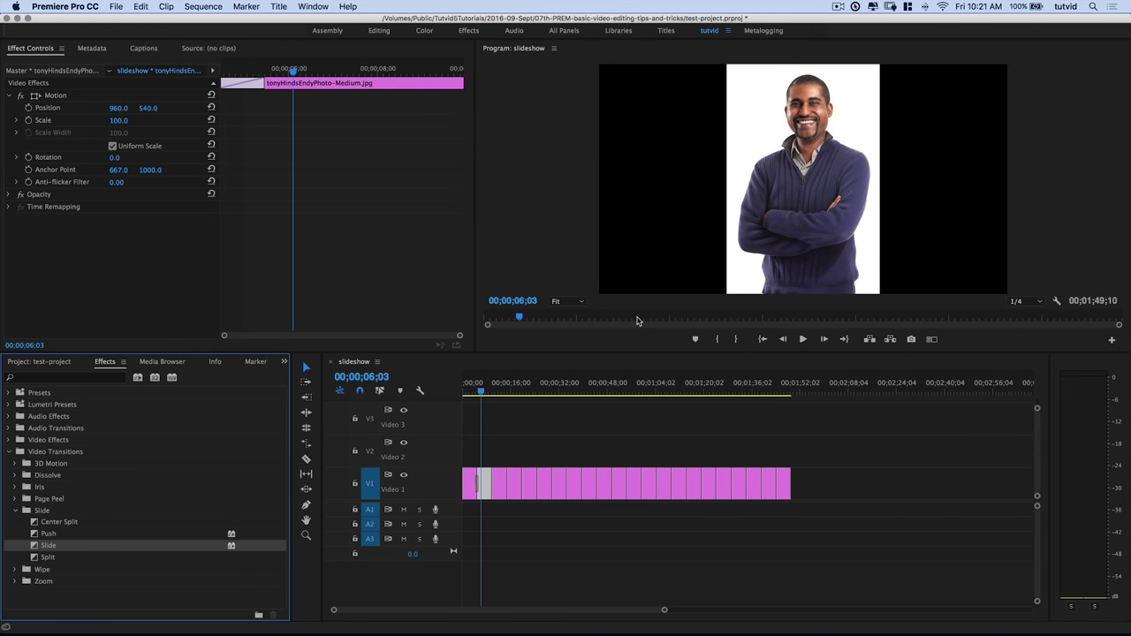
click(15, 511)
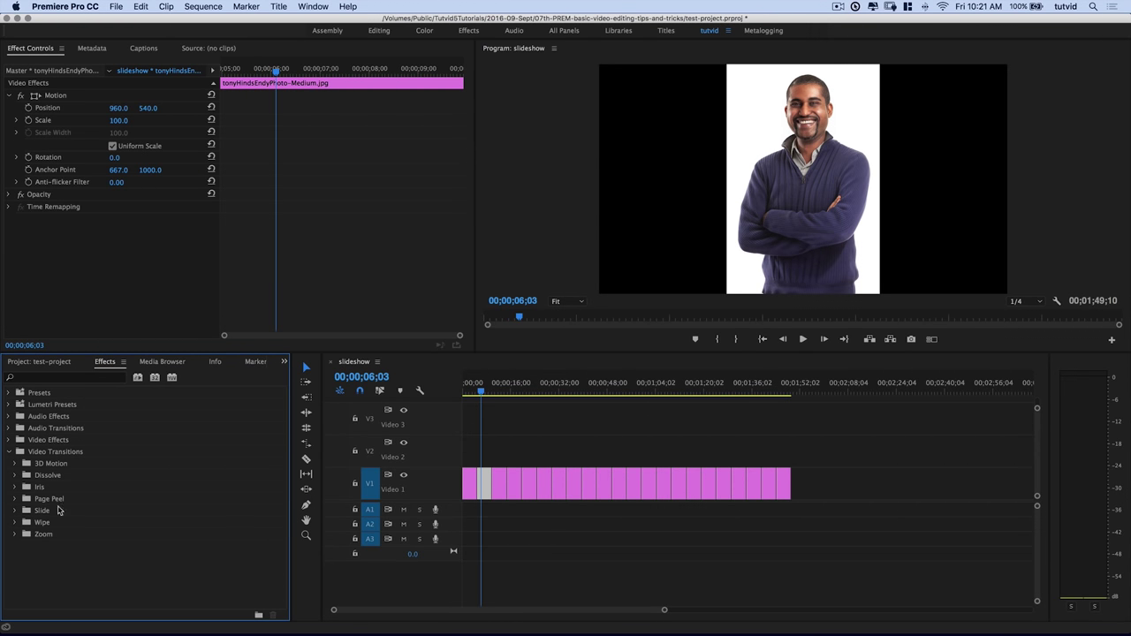
drag(472, 453, 790, 502)
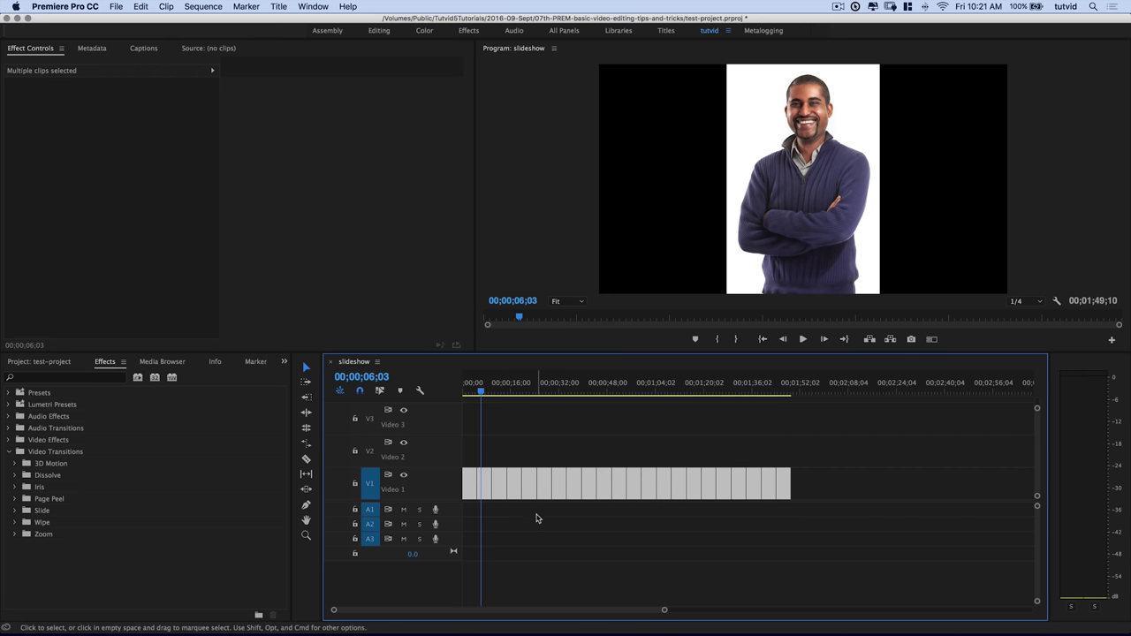
- Apply the default transition to all Video 1 cuts with Shift+D and scrub to review
key(shift+d)
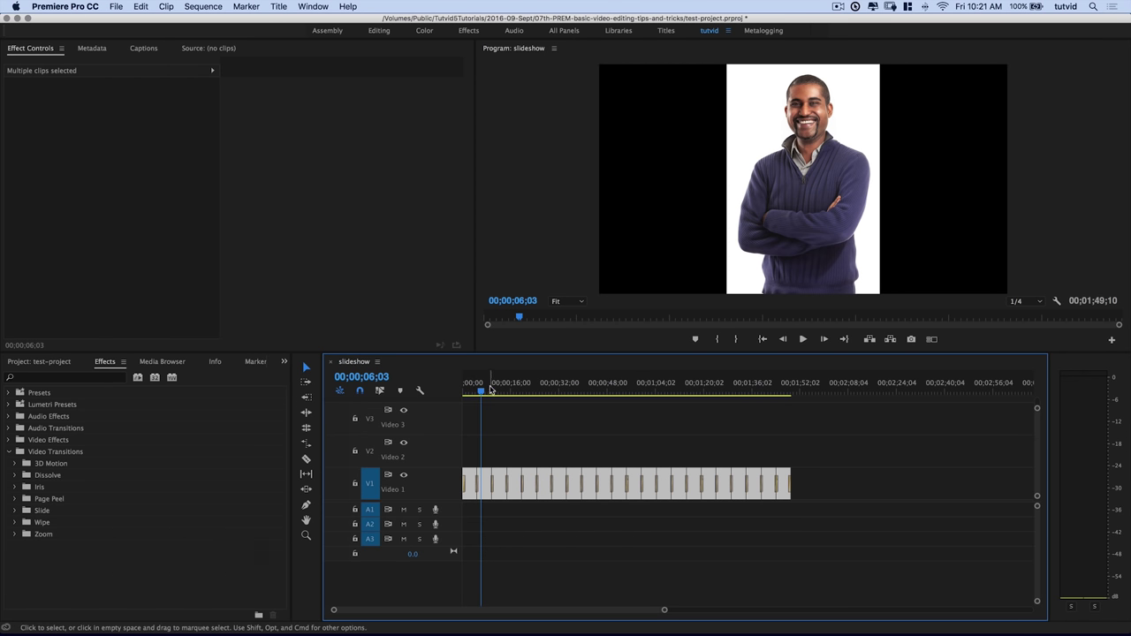
drag(484, 386, 456, 403)
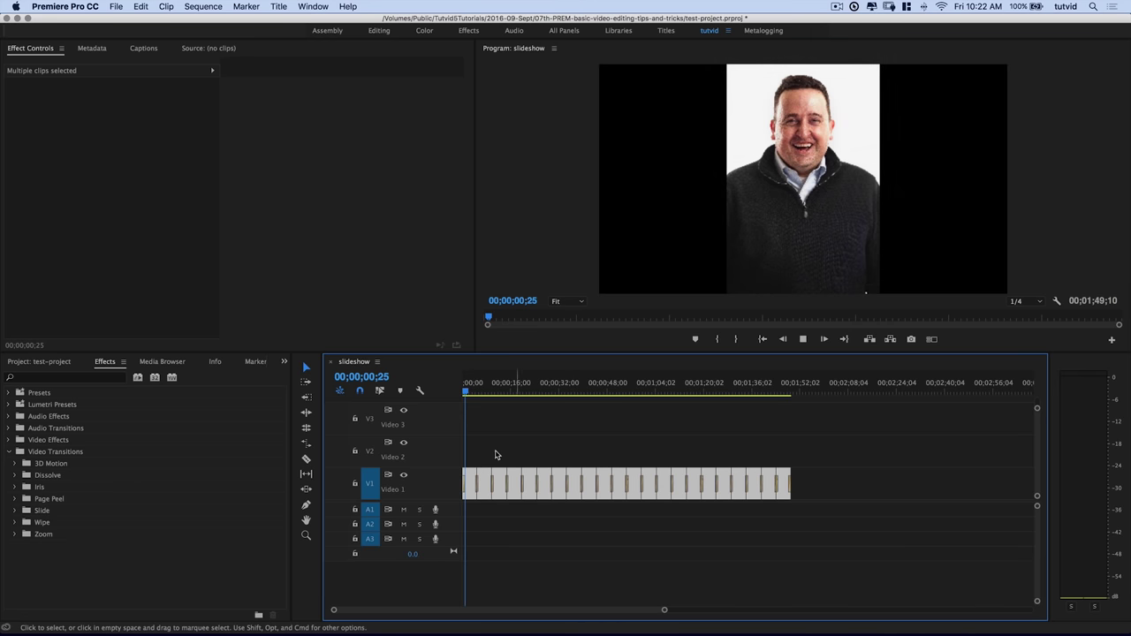
click(469, 393)
drag(470, 394, 450, 446)
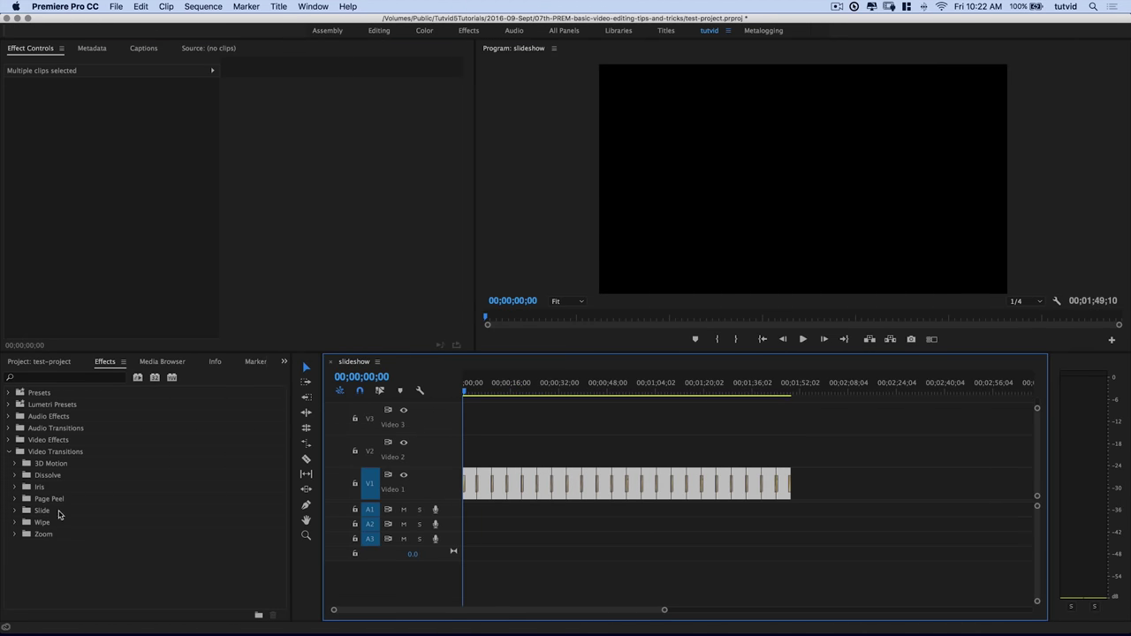
click(14, 476)
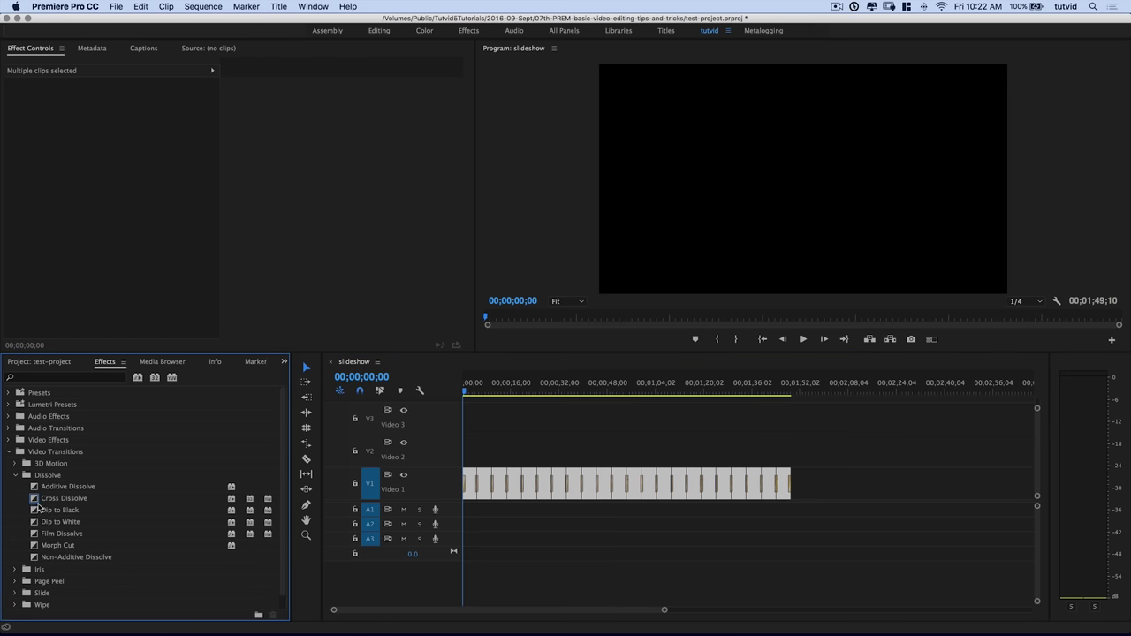
- Set Page Peel as the default transition
click(48, 500)
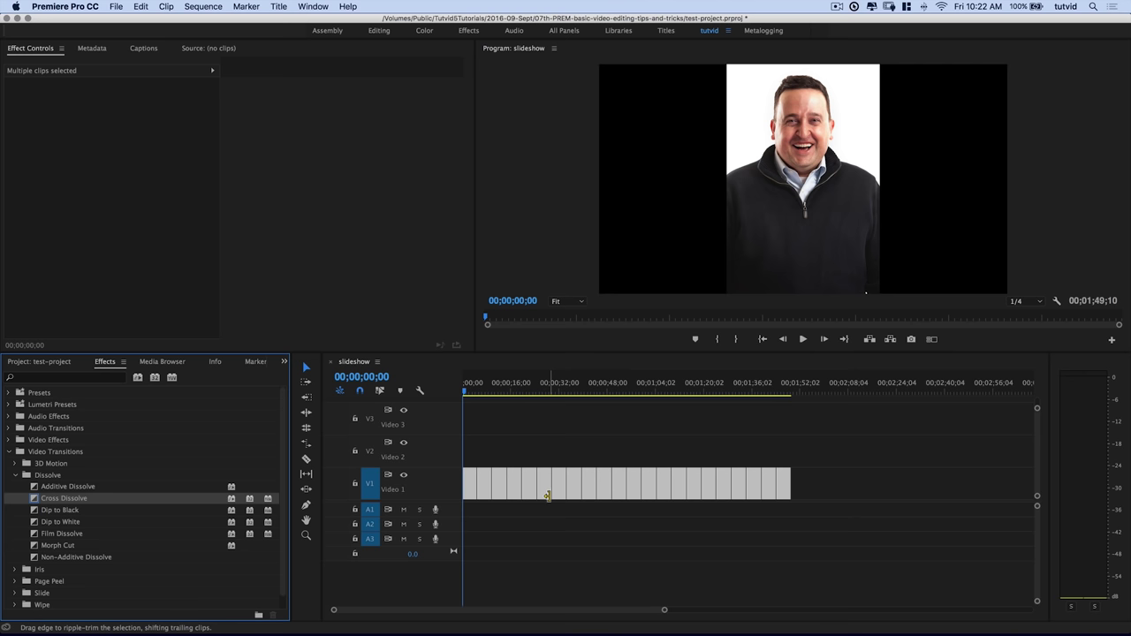
click(15, 475)
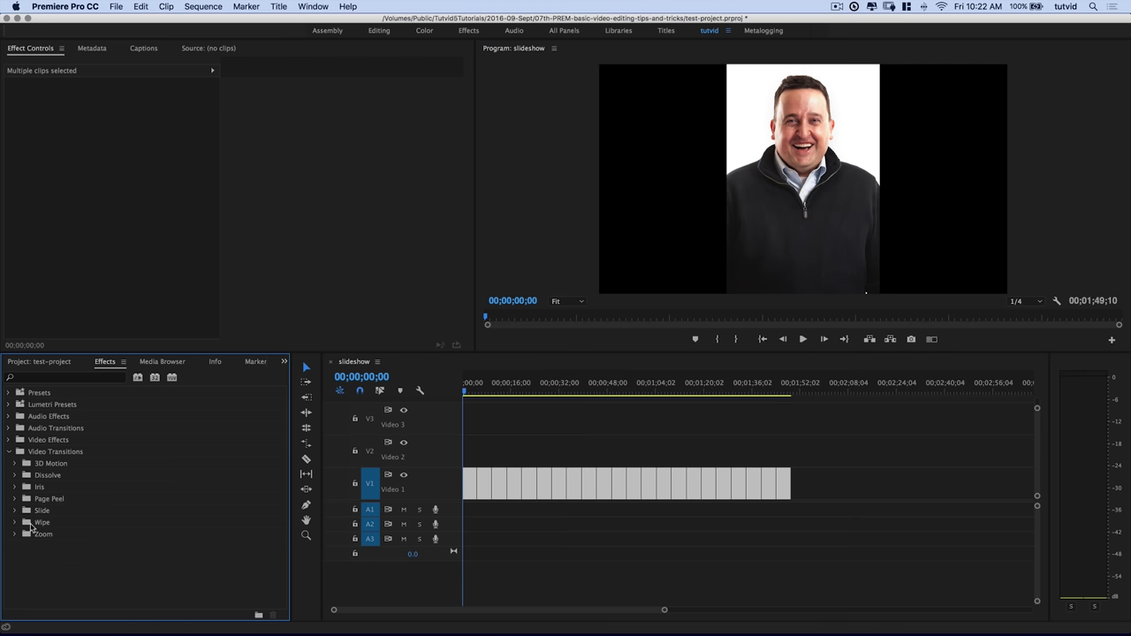
click(14, 510)
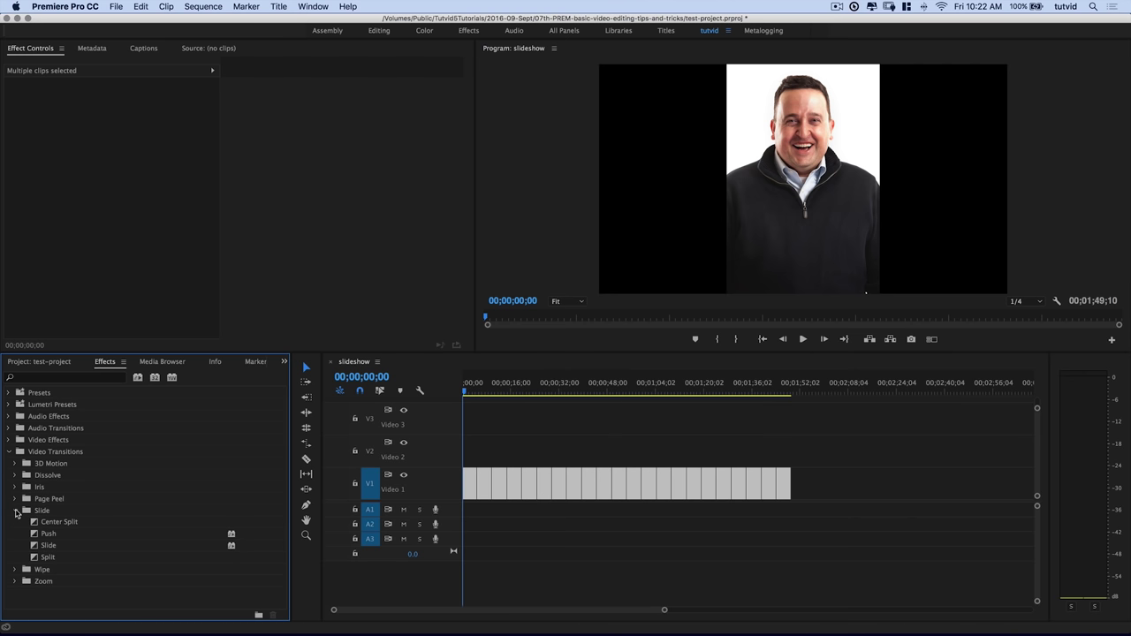
click(14, 511)
click(15, 499)
click(53, 511)
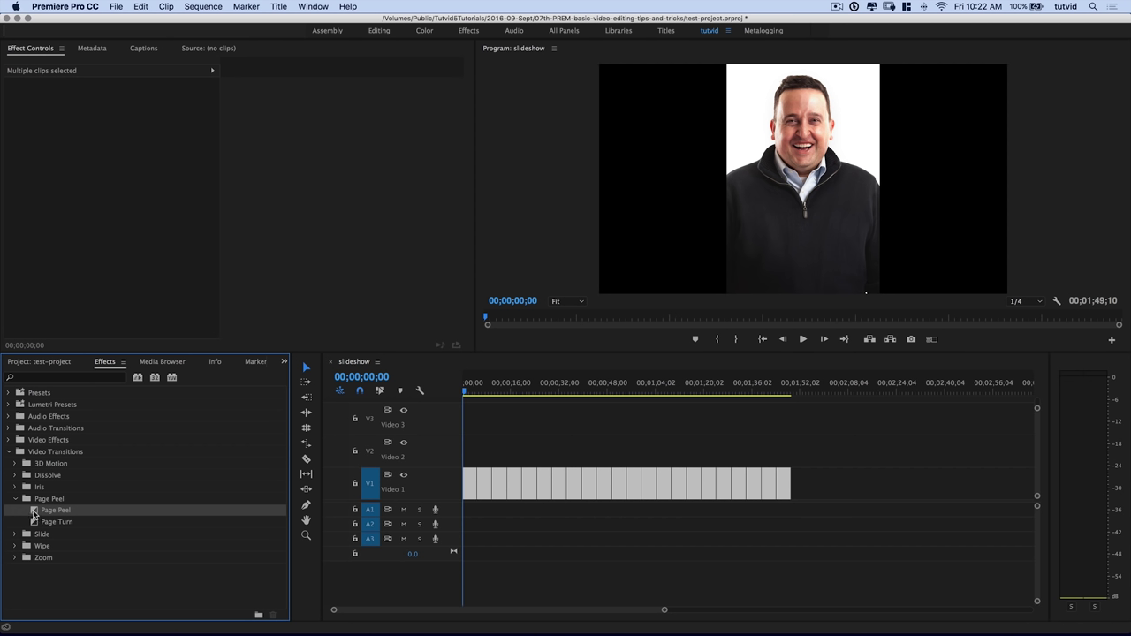
right_click(34, 513)
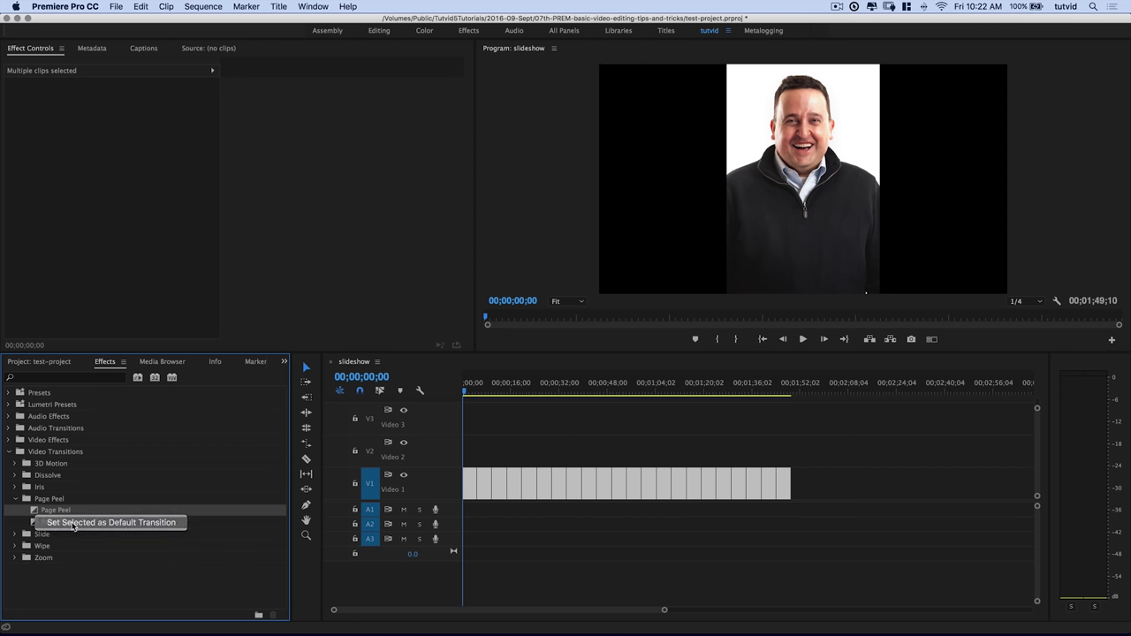
click(74, 525)
- Add Page Peel at every Video 1 cut, preview it, then undo
click(467, 461)
drag(468, 460, 813, 528)
key(shift+d)
key(space)
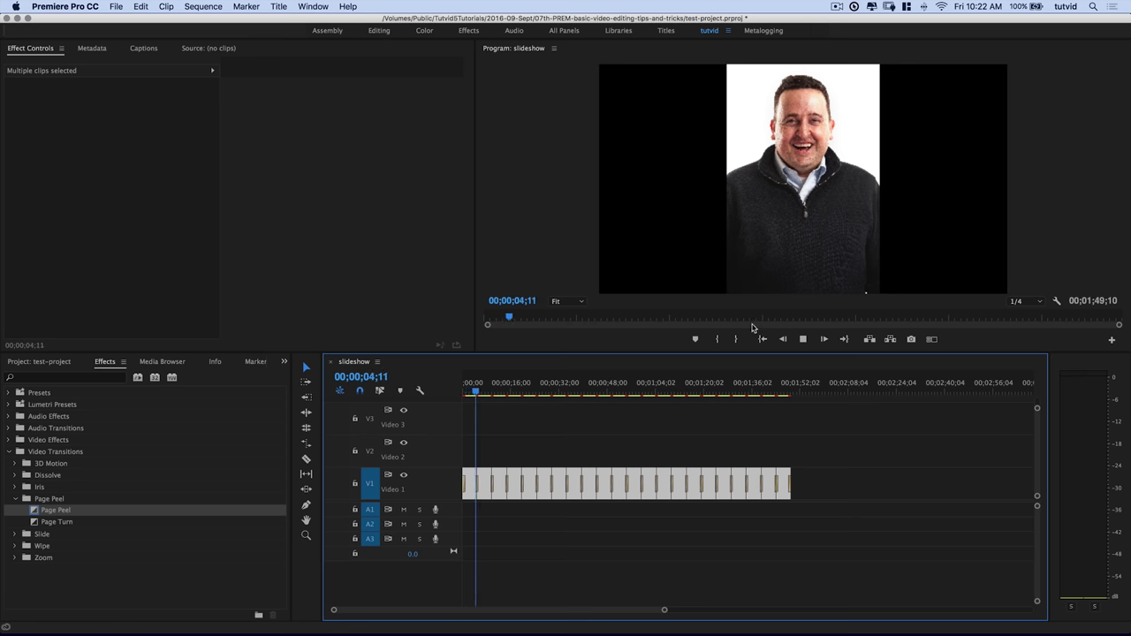
key(space)
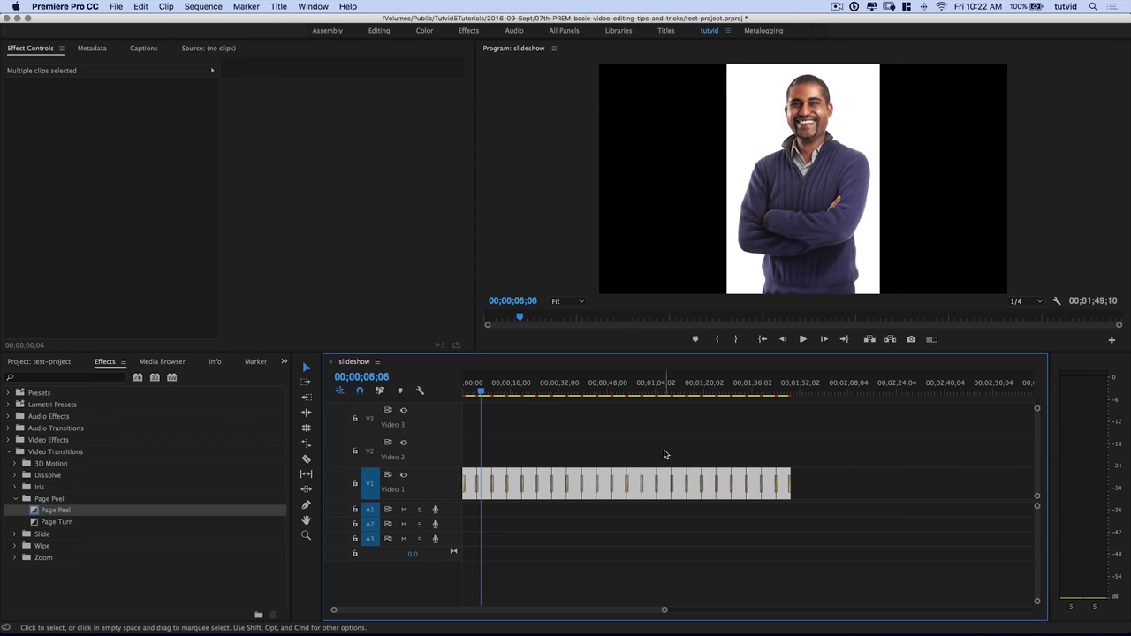
key(super+z)
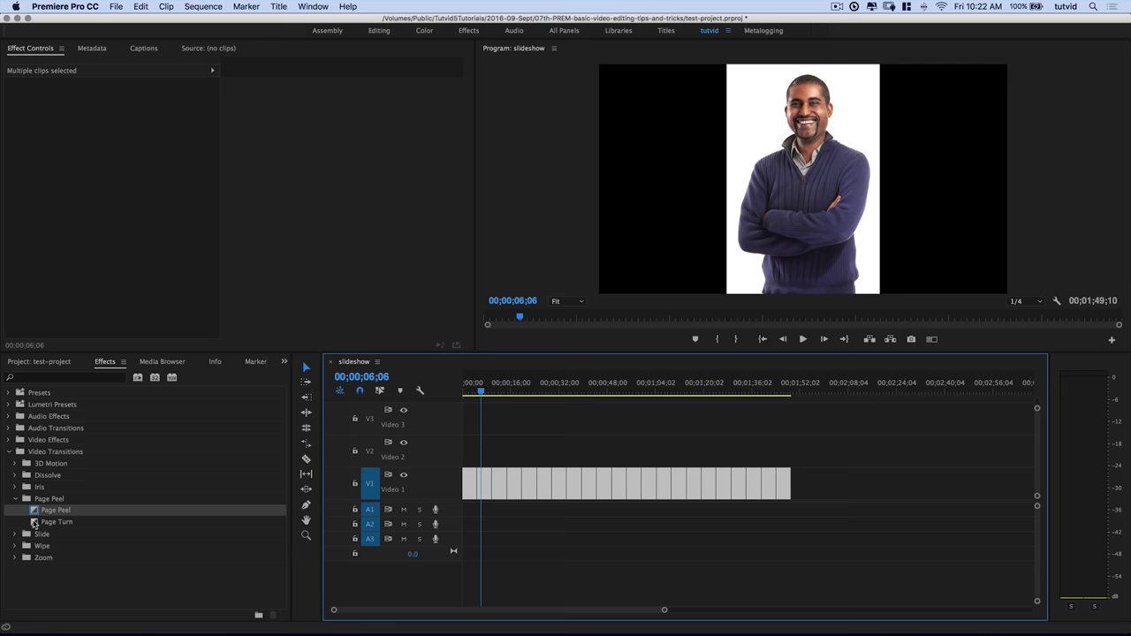
- Make Cross Dissolve the default and apply it between all selected photos
click(14, 498)
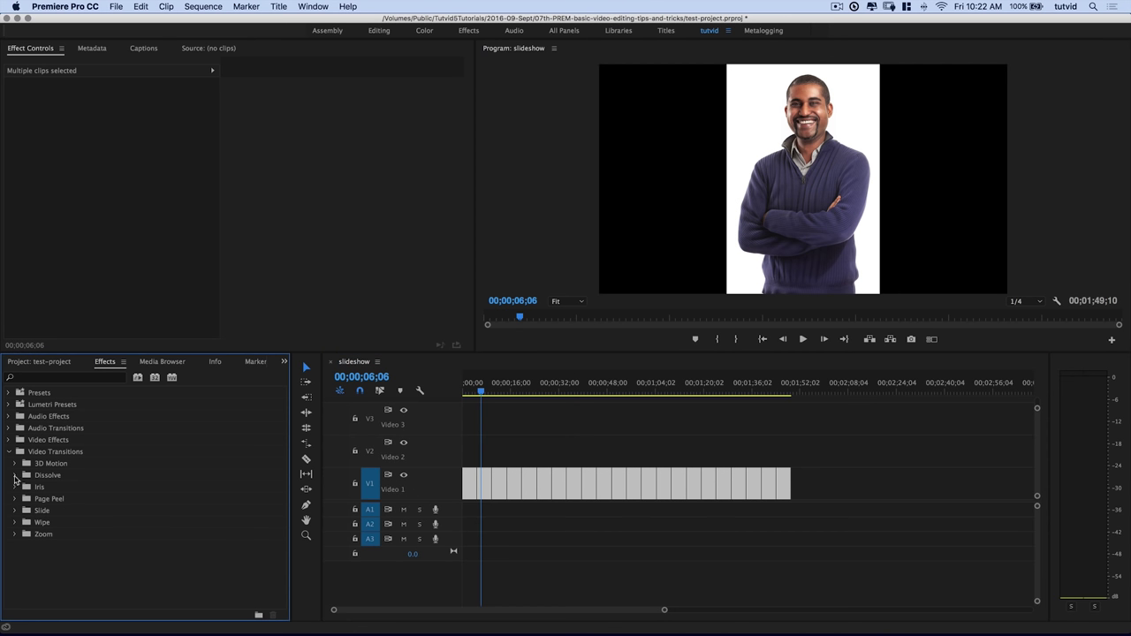
click(14, 475)
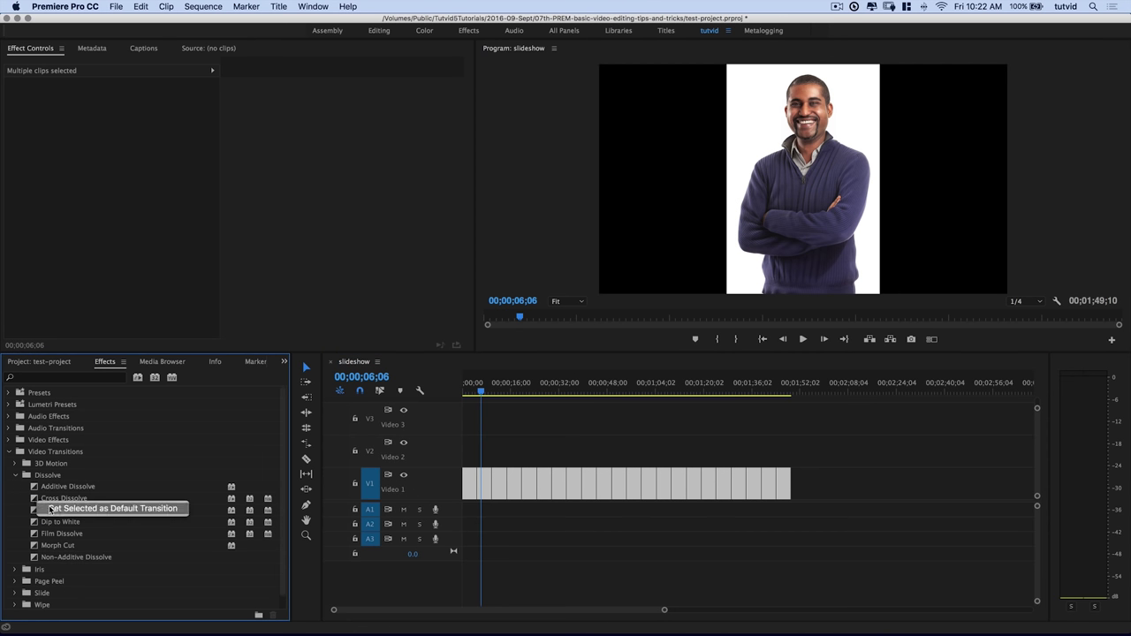
click(32, 500)
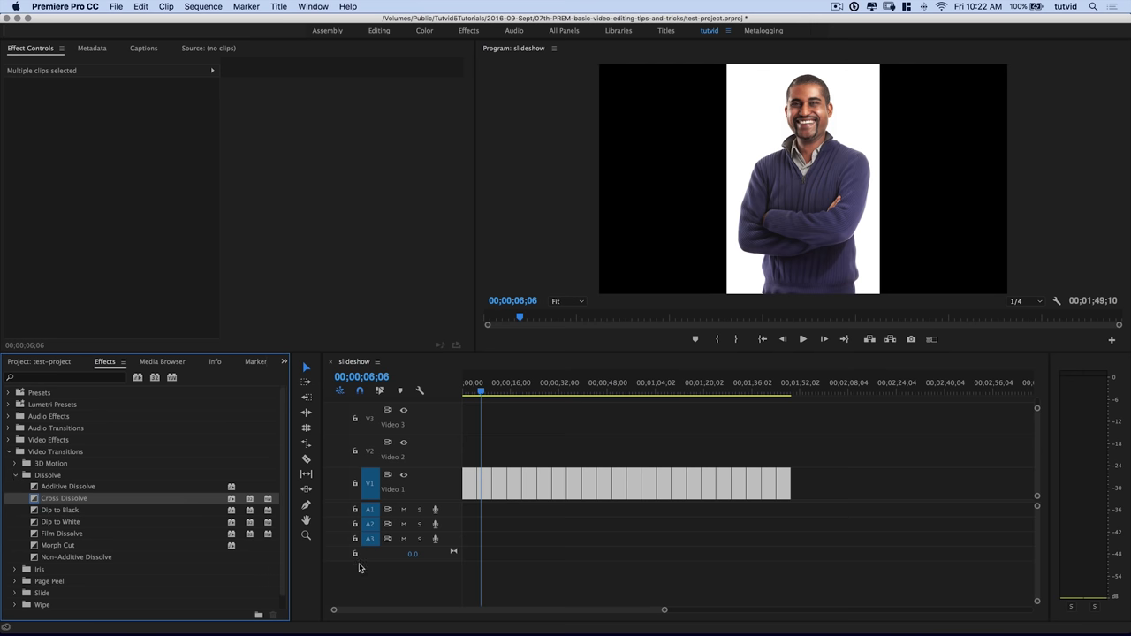
key(shift+d)
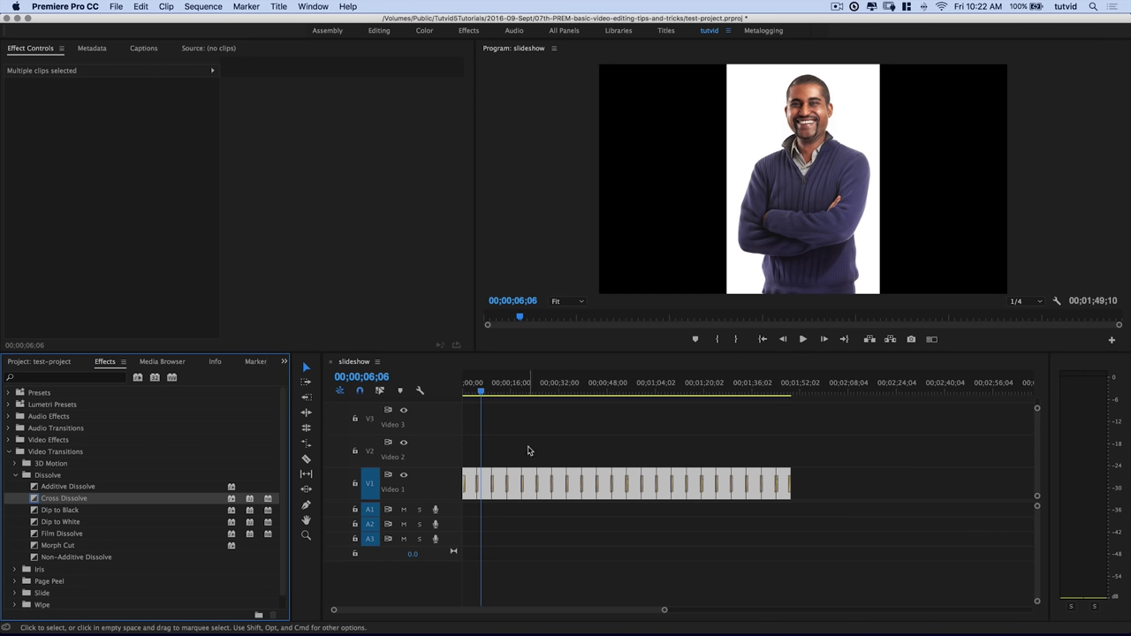
click(528, 450)
click(55, 363)
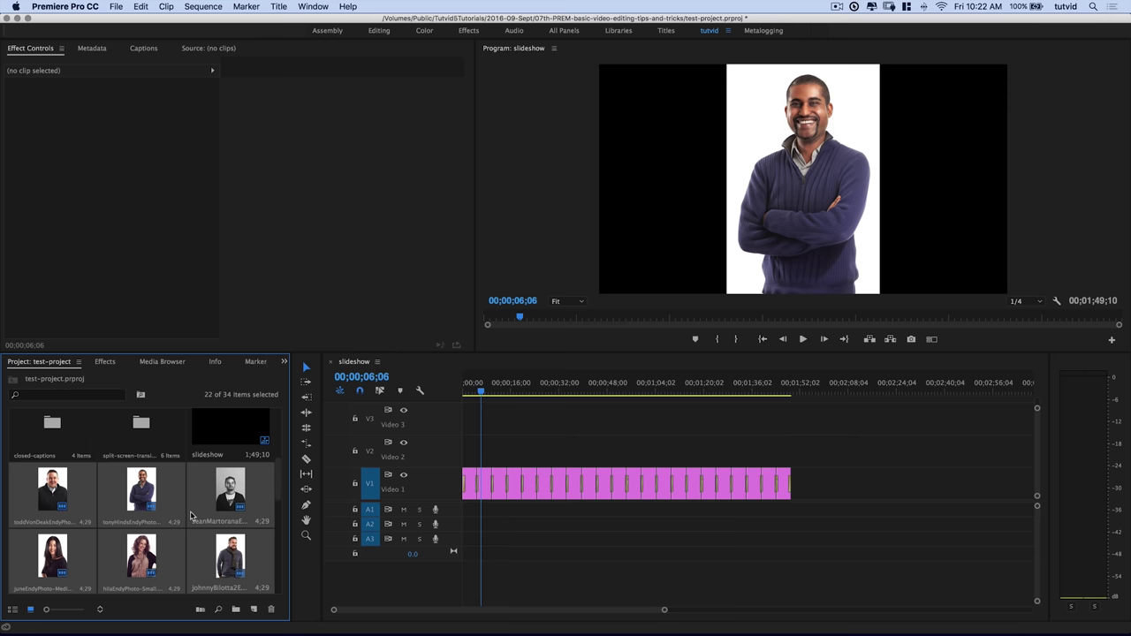
- Drag blues-track.mp3 and orchestral-dubstep.mp3 from Finder into the Project panel
scroll(190, 516, down, 5)
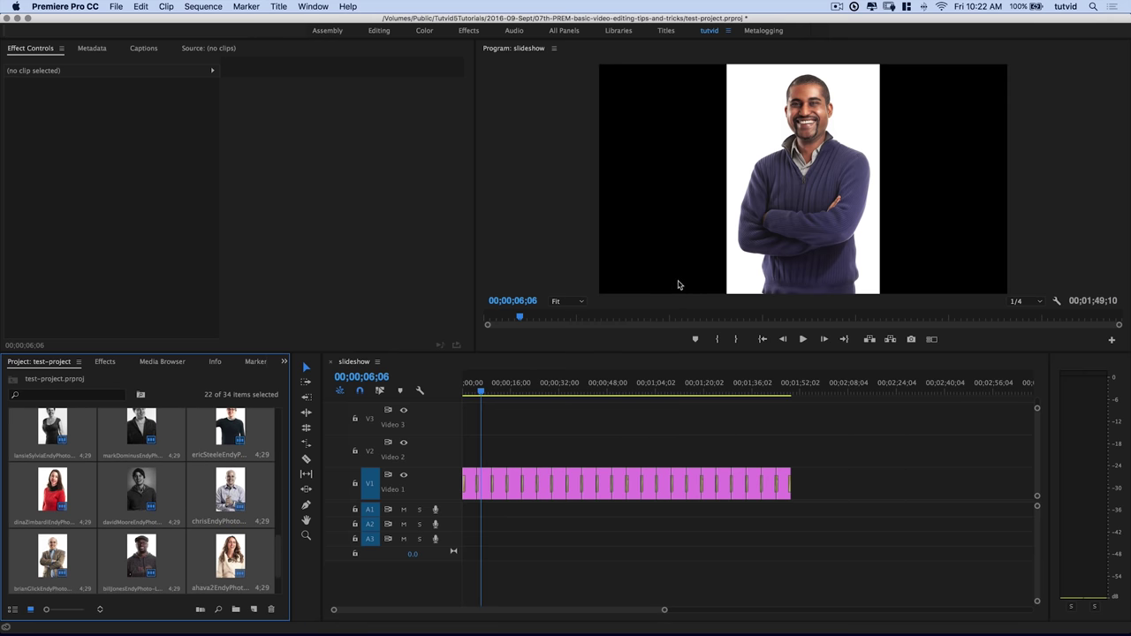
key(super+Tab)
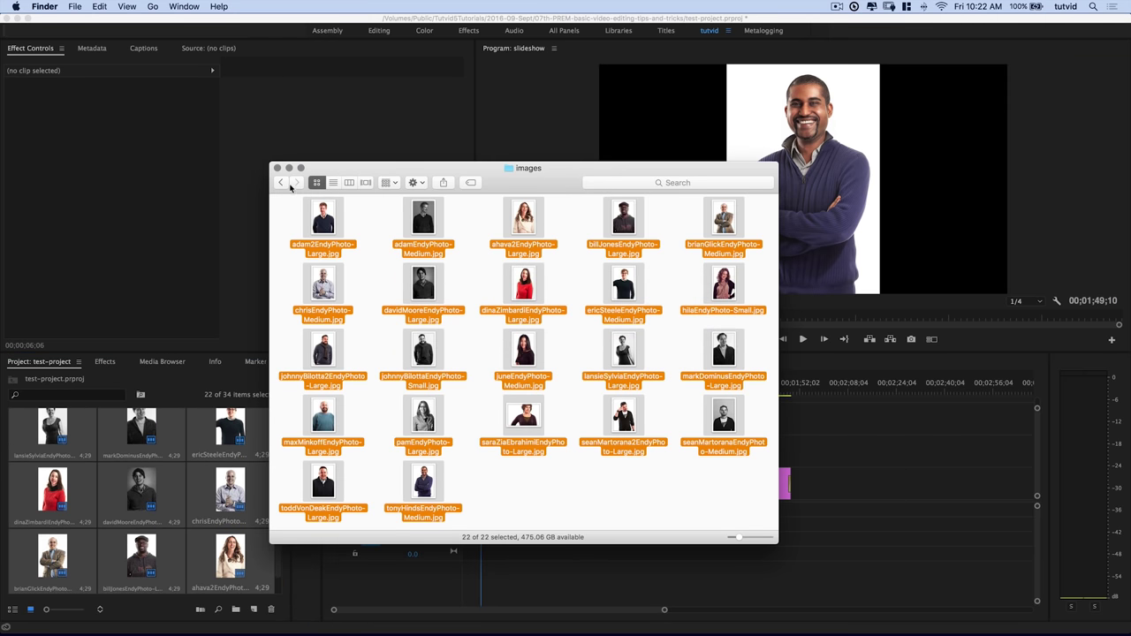
click(283, 183)
click(427, 224)
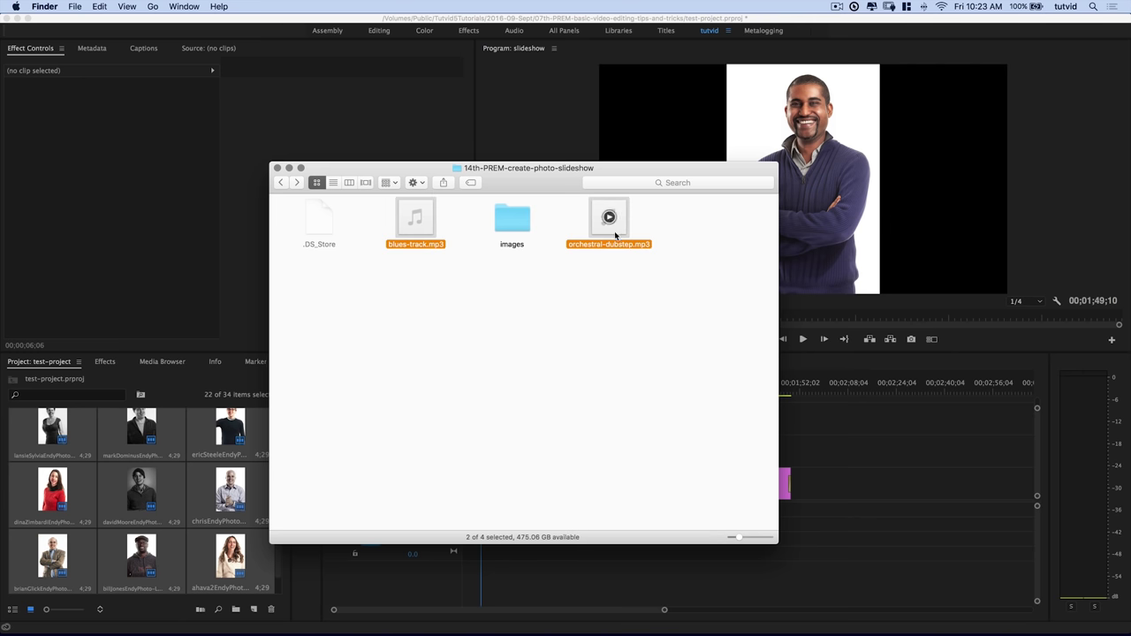
drag(434, 231, 264, 575)
click(231, 555)
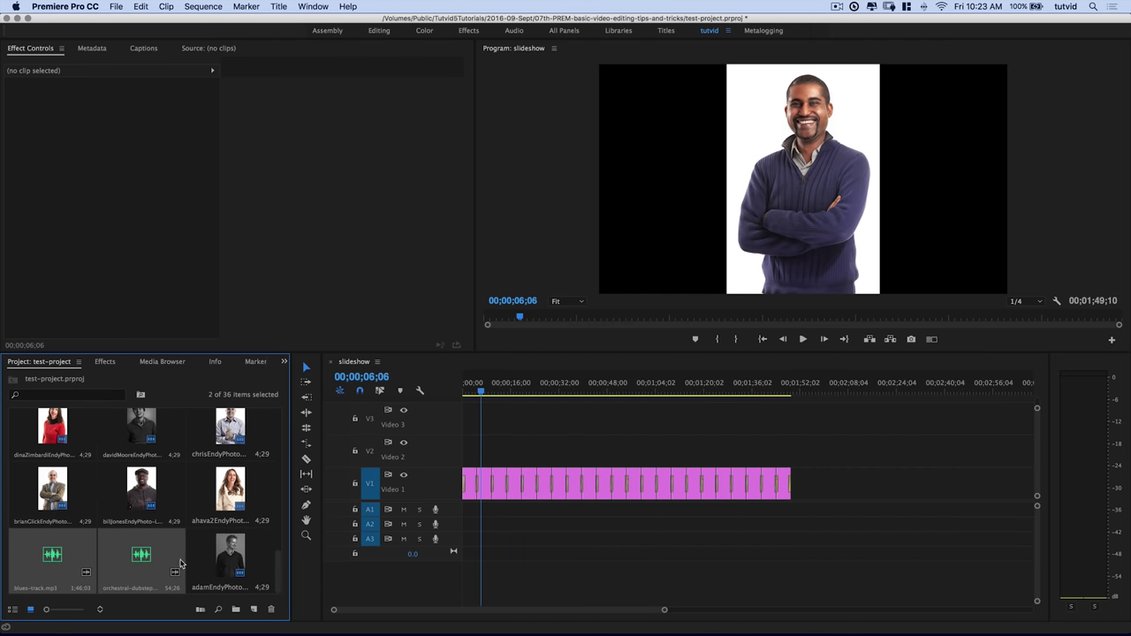
drag(180, 563, 273, 560)
click(137, 554)
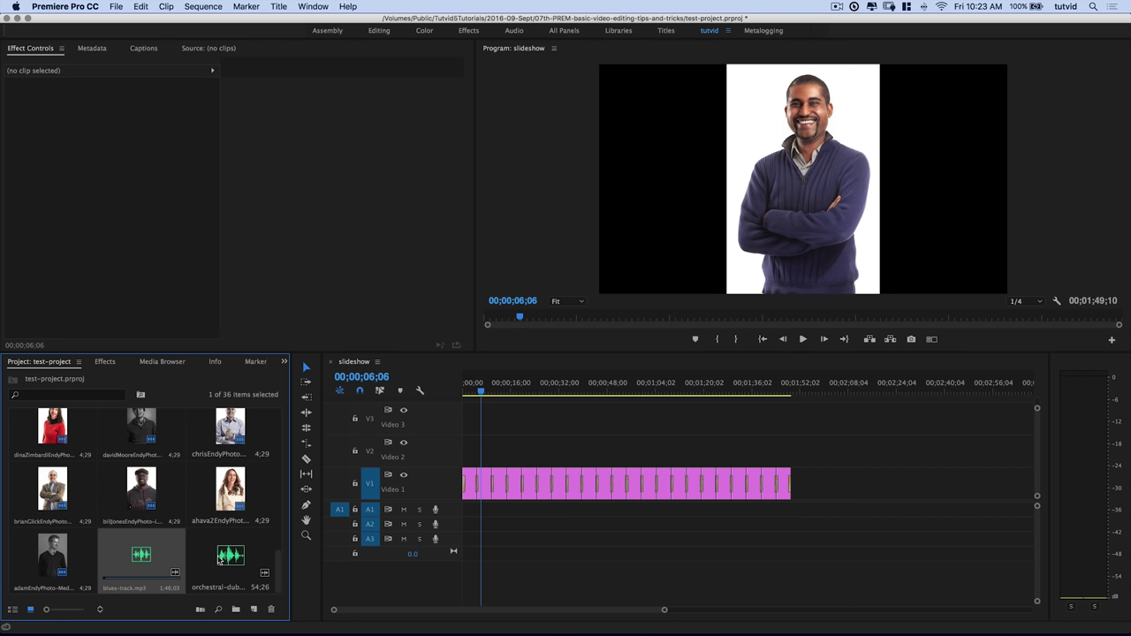
- Place orchestral-dubstep.mp3 on Audio 1 at 00;00;00;00 and play it back with the slideshow
drag(230, 556, 465, 514)
key(Home)
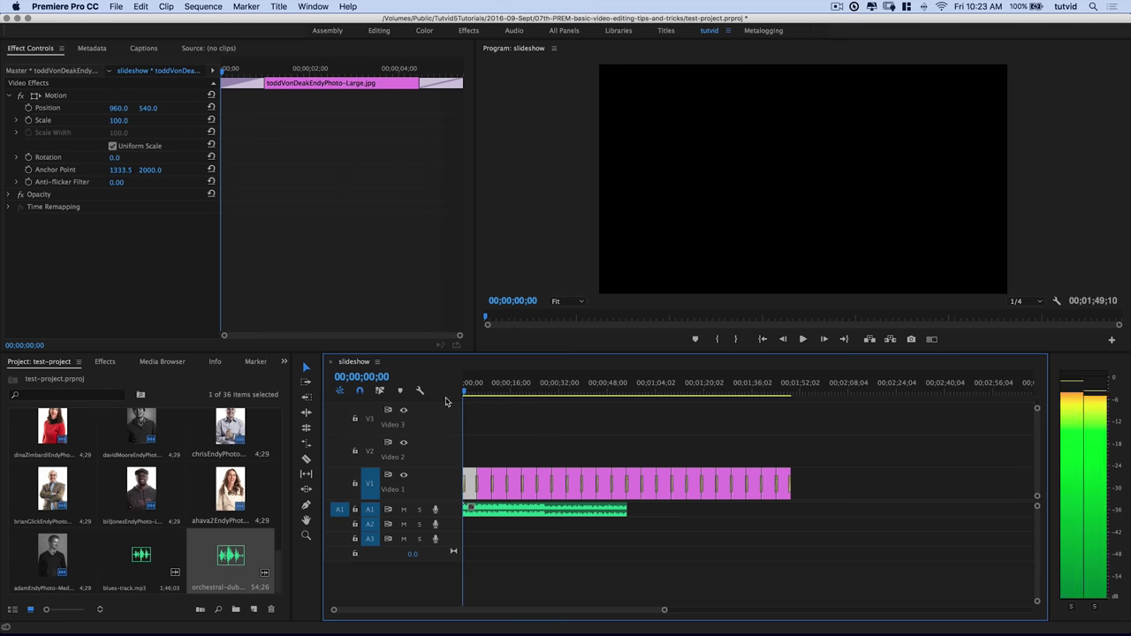
key(space)
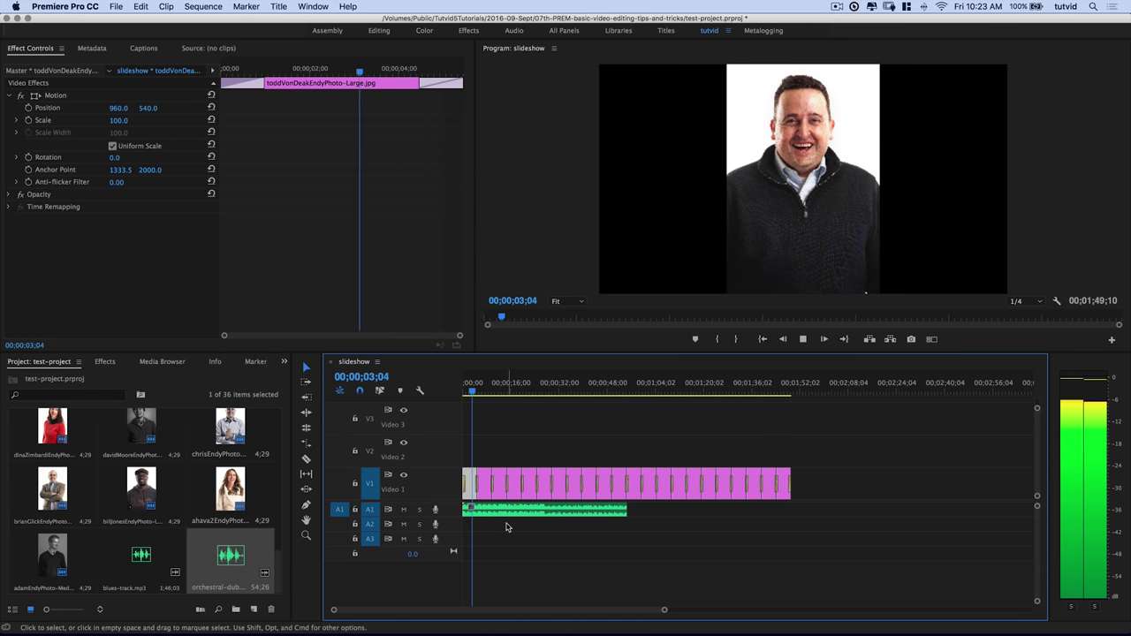
key(space)
drag(532, 397, 569, 400)
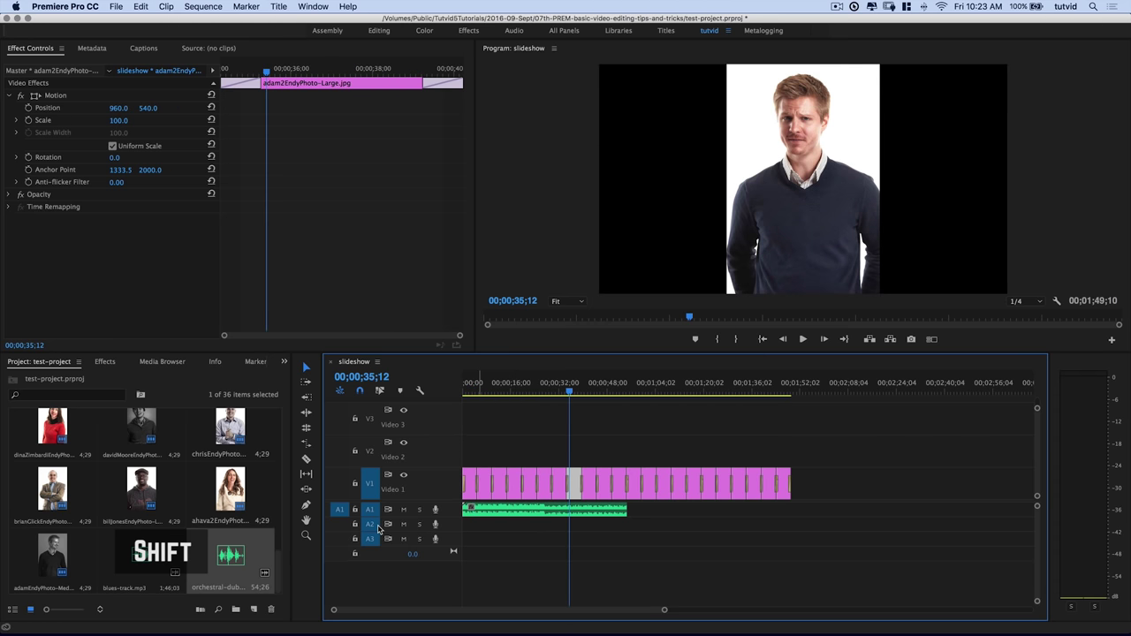
scroll(379, 528, up, 4)
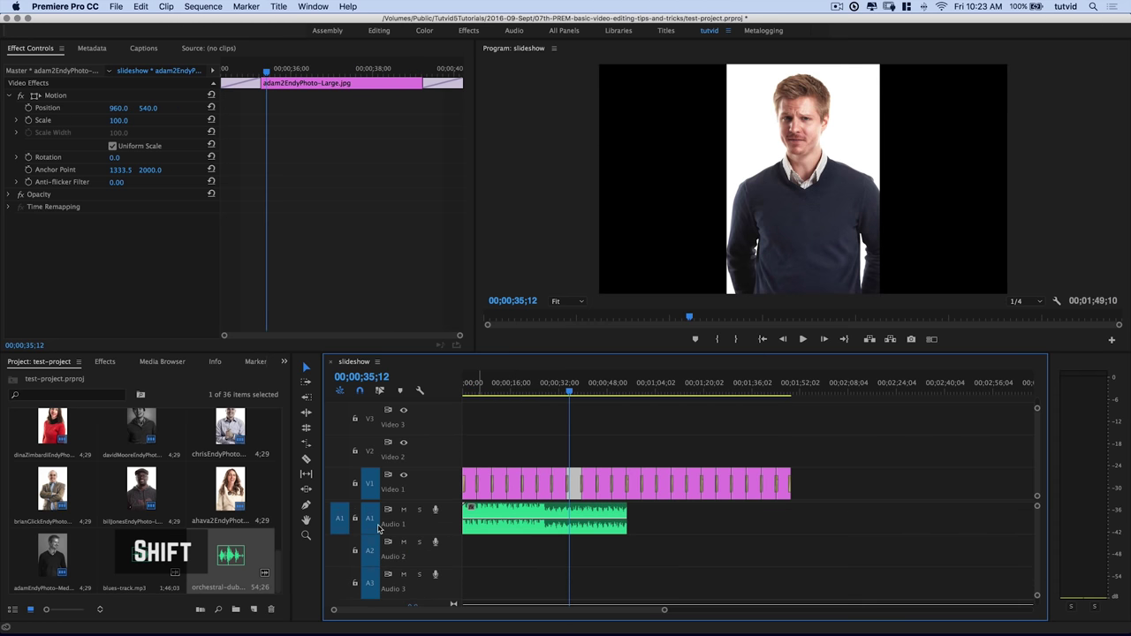
scroll(378, 528, up, 1)
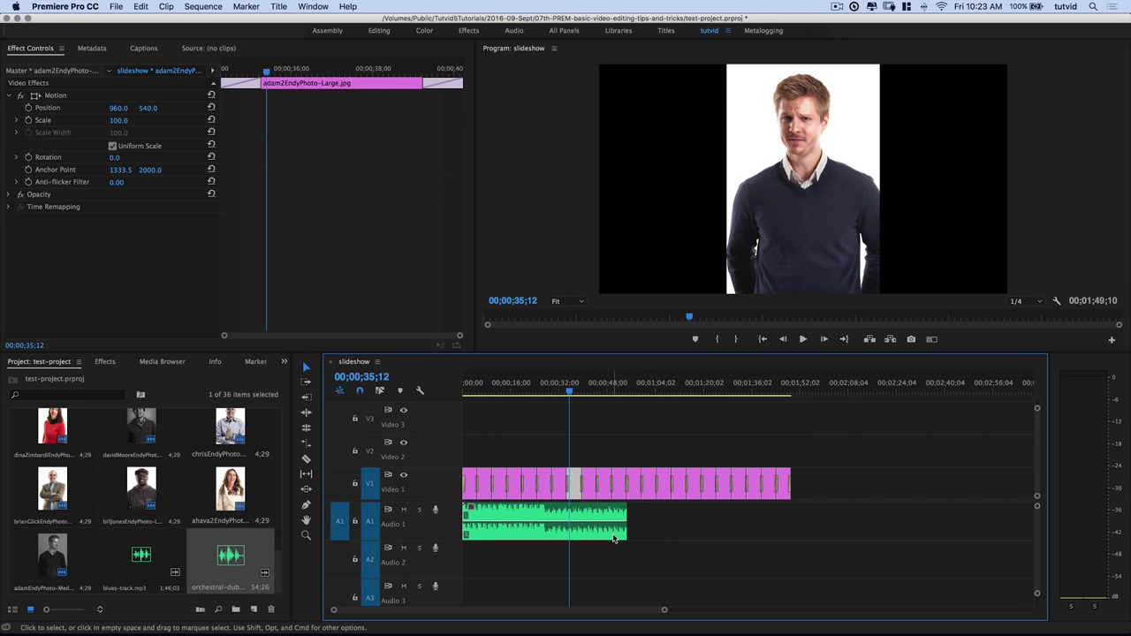
click(156, 567)
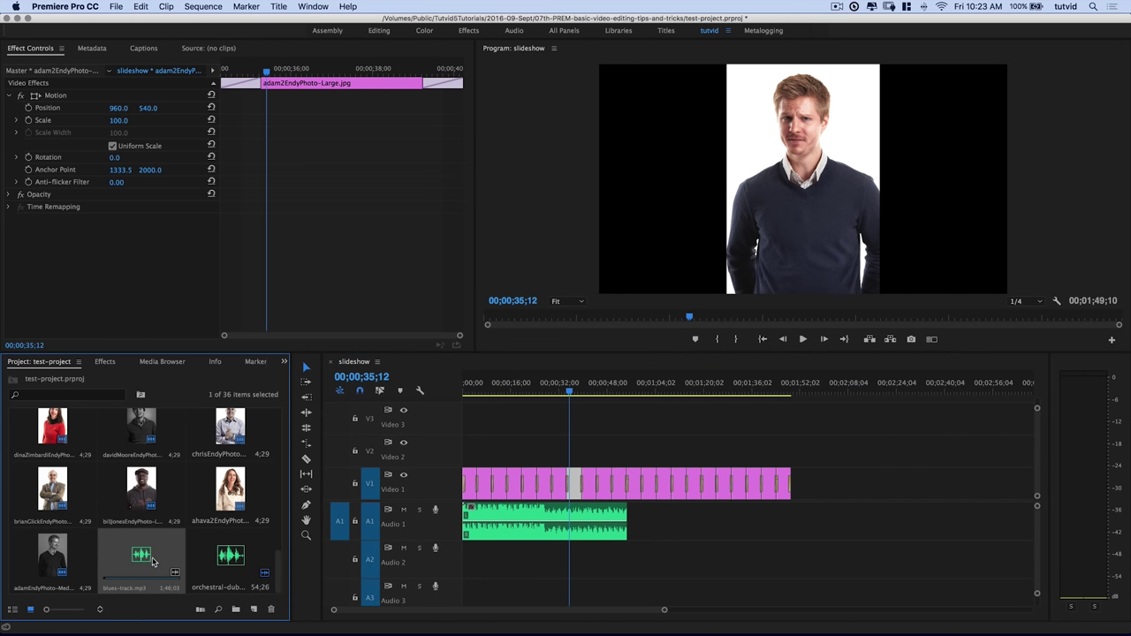
- Drop blues-track.mp3 on Audio 2, then move it to Audio 1 snapped after orchestral-dubstep
drag(141, 554, 623, 570)
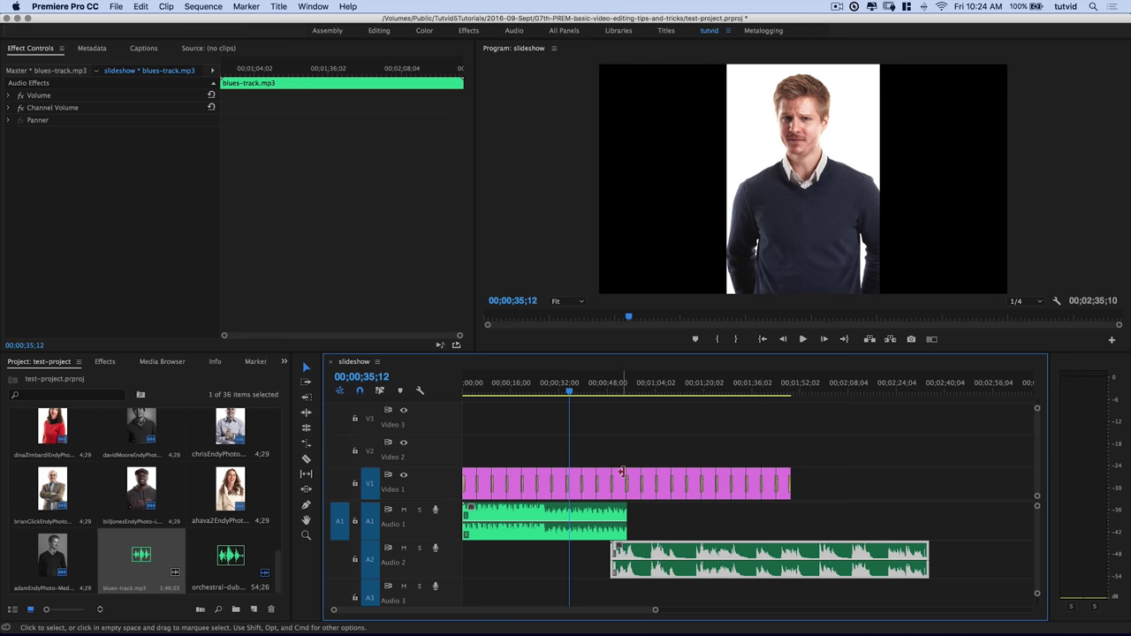
click(609, 386)
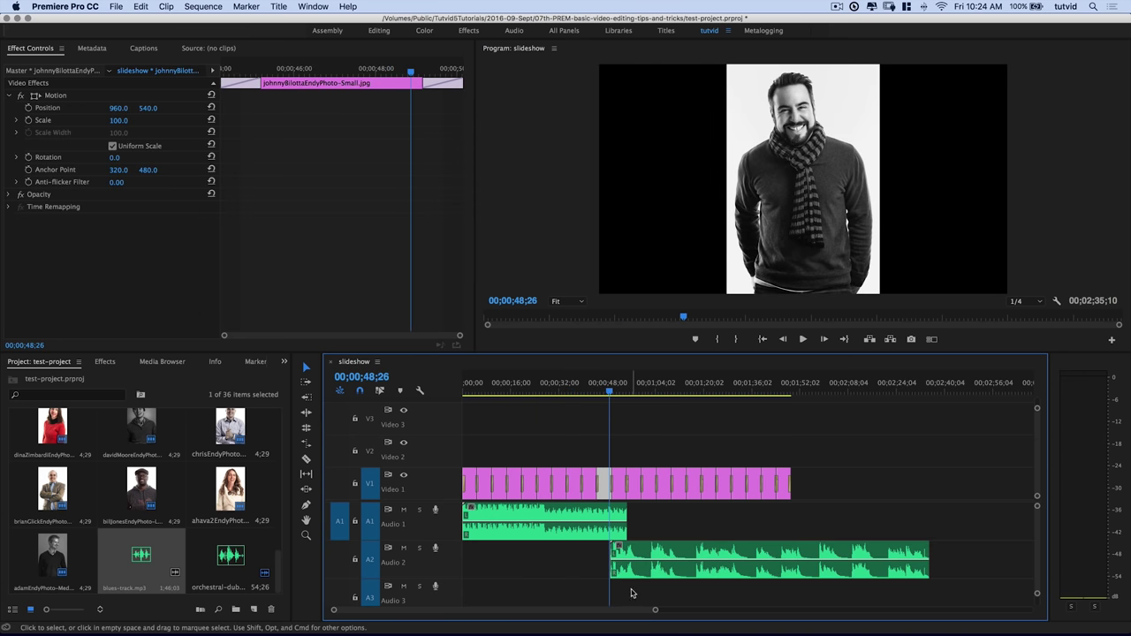
key(=)
key(=)
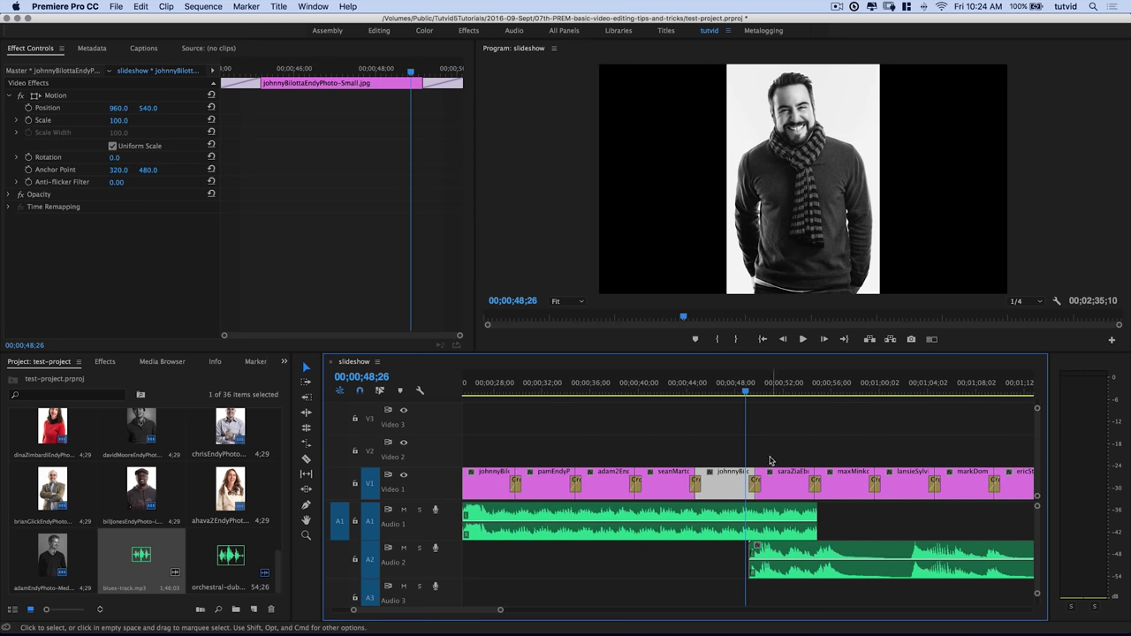
key(j)
key(k)
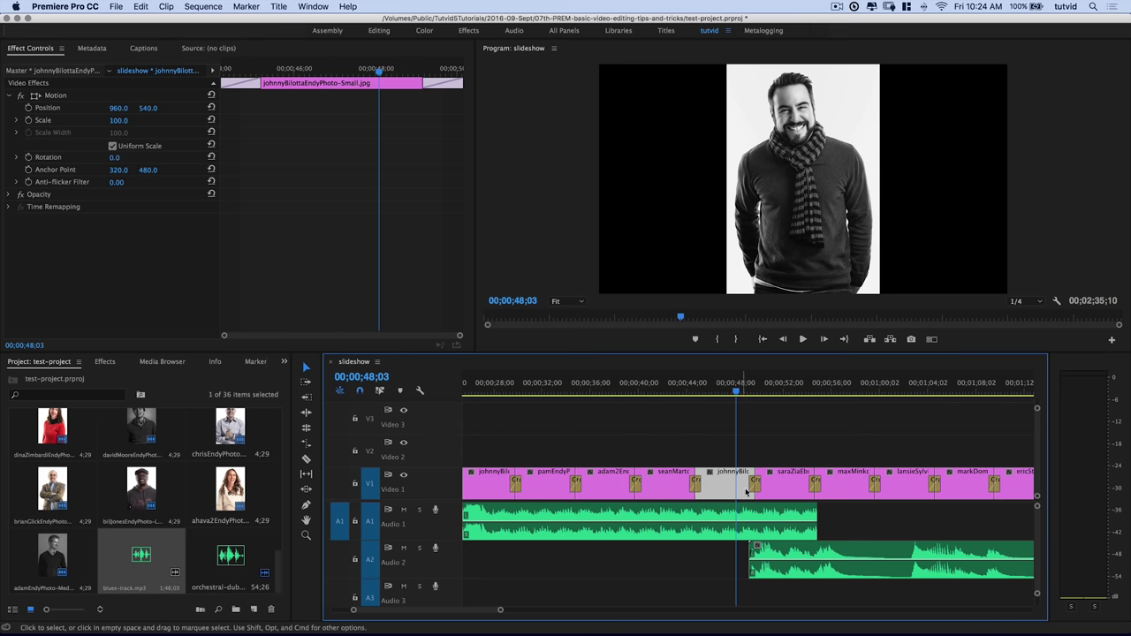
click(791, 554)
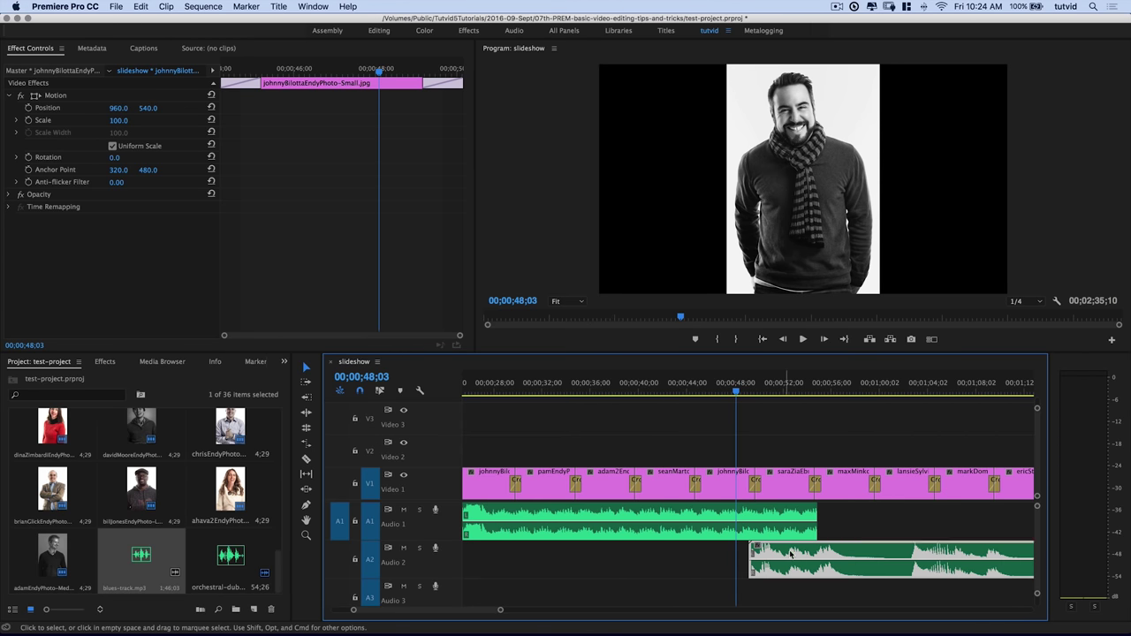
drag(791, 553, 849, 528)
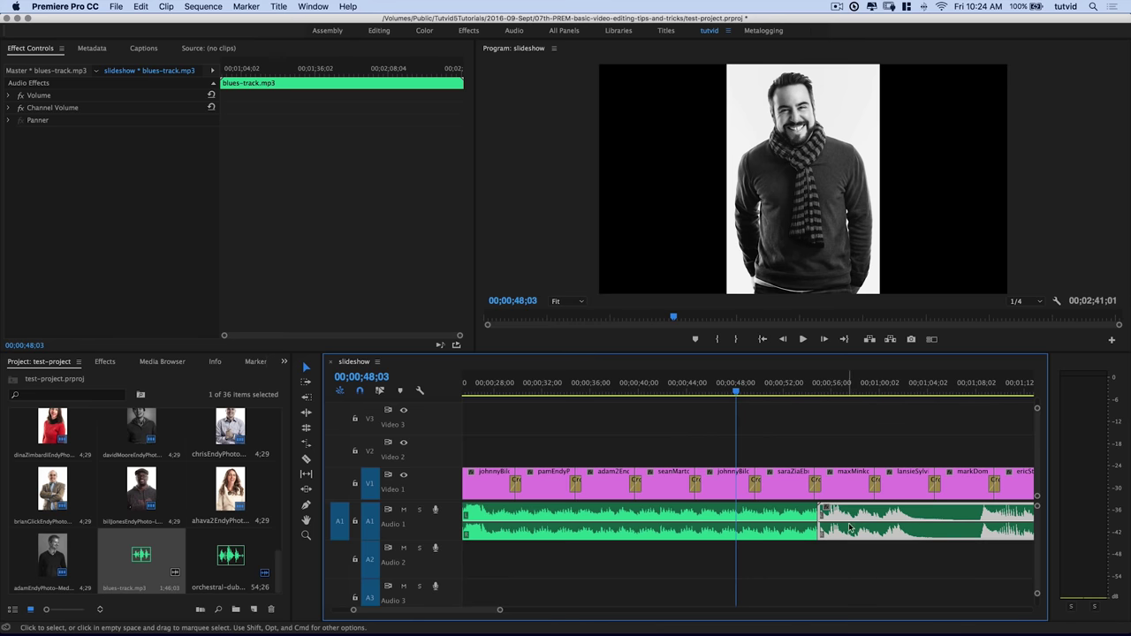
- Apply the Constant Power crossfade at the Audio 1 edit between the two songs
click(106, 363)
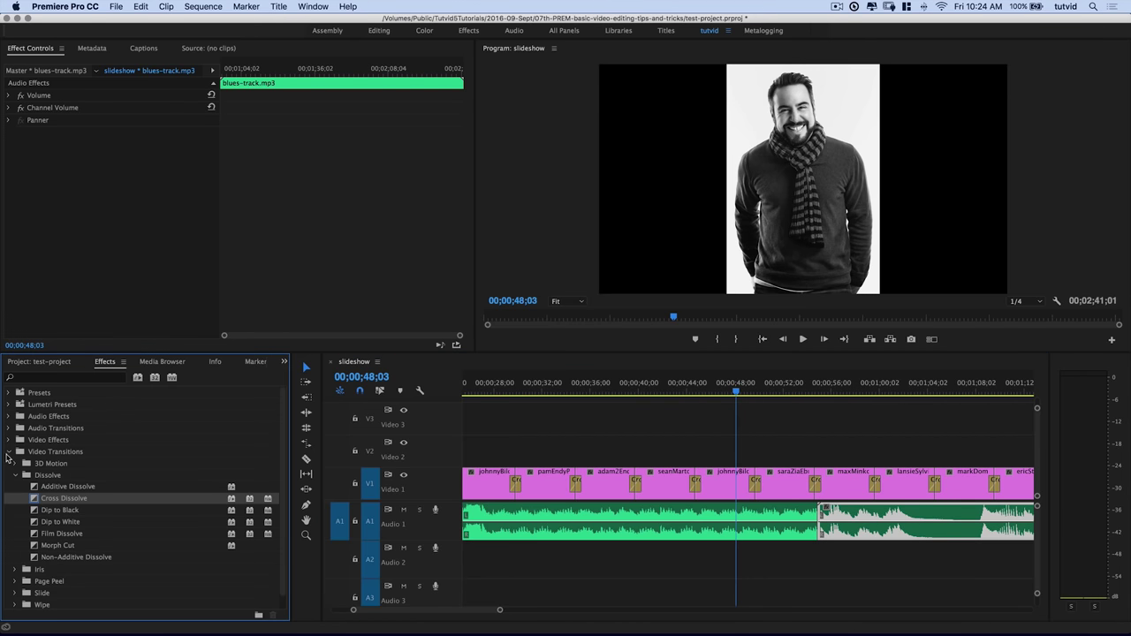
click(8, 451)
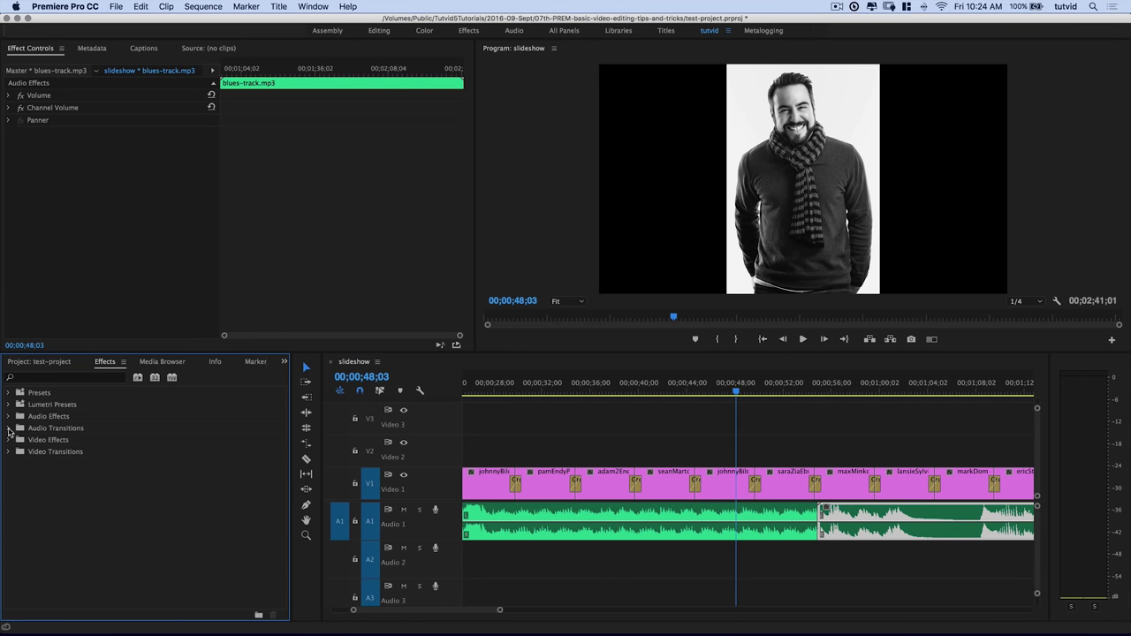
click(9, 428)
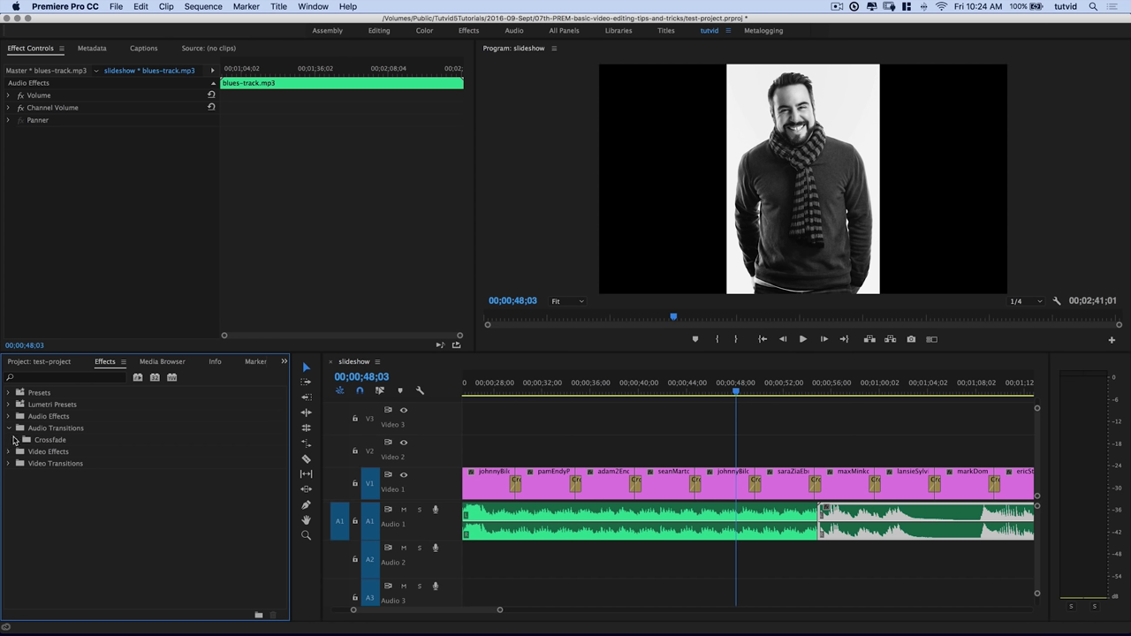
click(14, 440)
drag(53, 464, 819, 527)
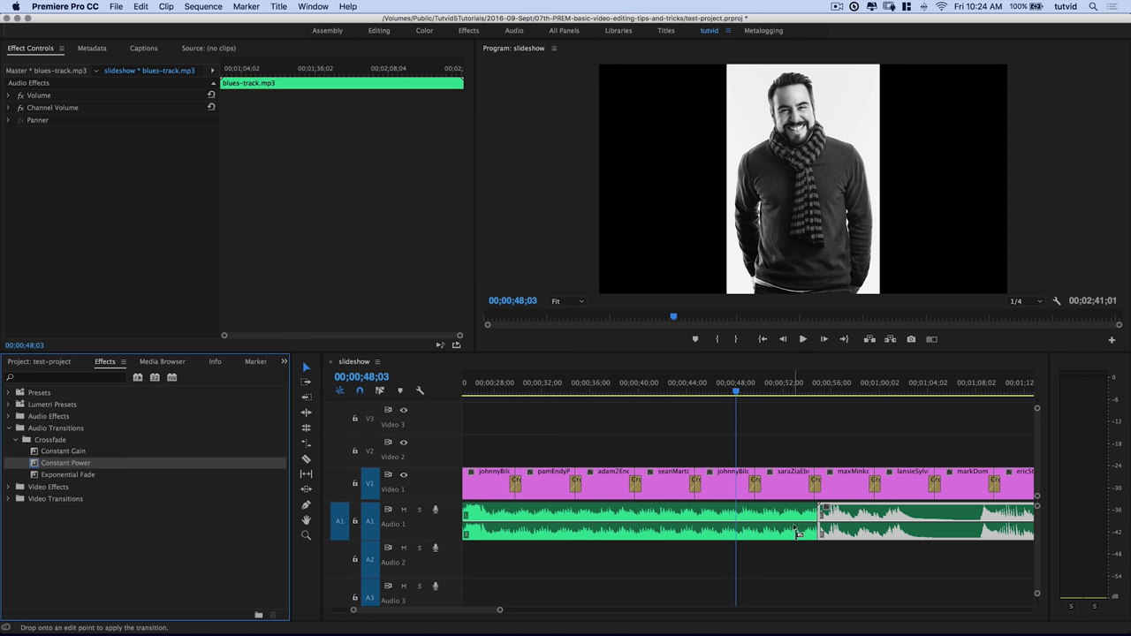
drag(798, 532, 818, 524)
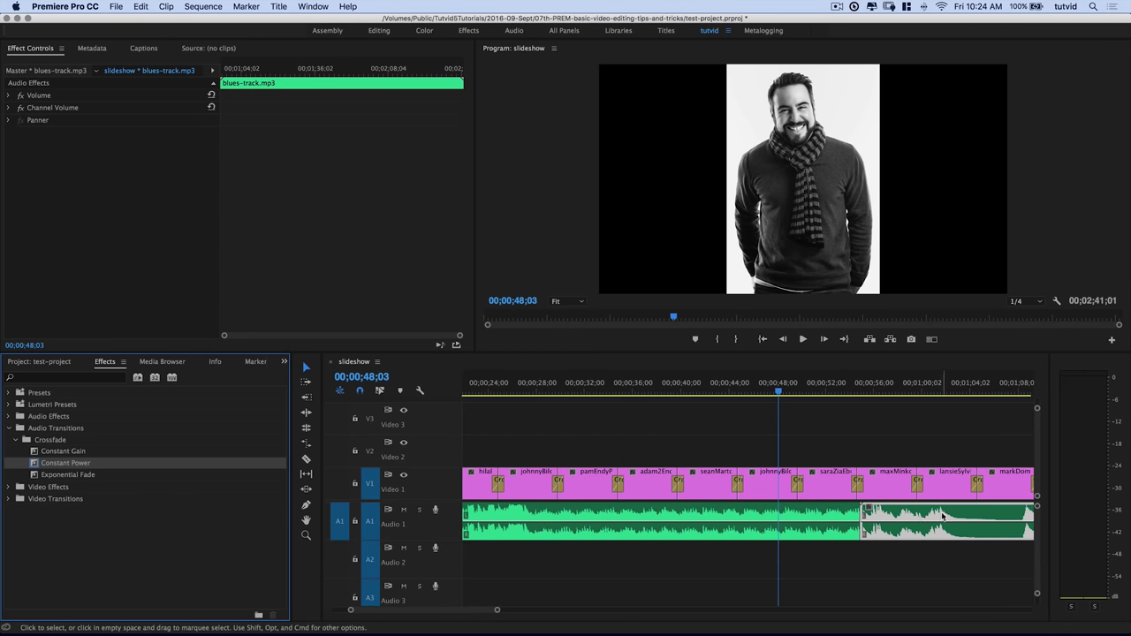
- Move the song edit earlier, reapply Constant Power there, and play the crossfade
drag(942, 516, 799, 521)
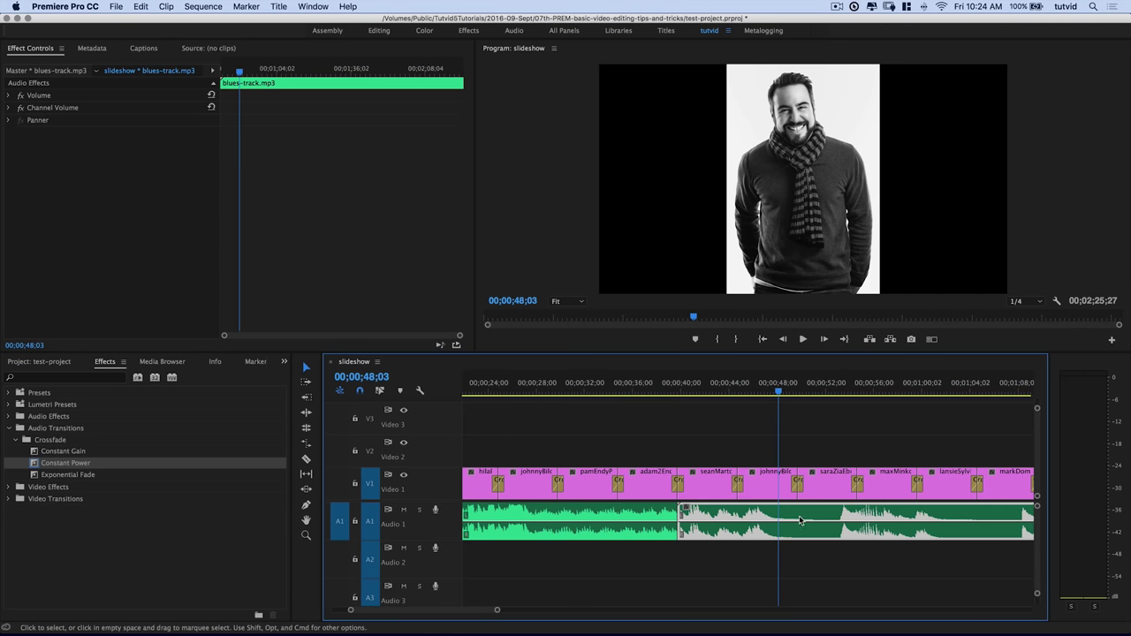
drag(54, 463, 901, 518)
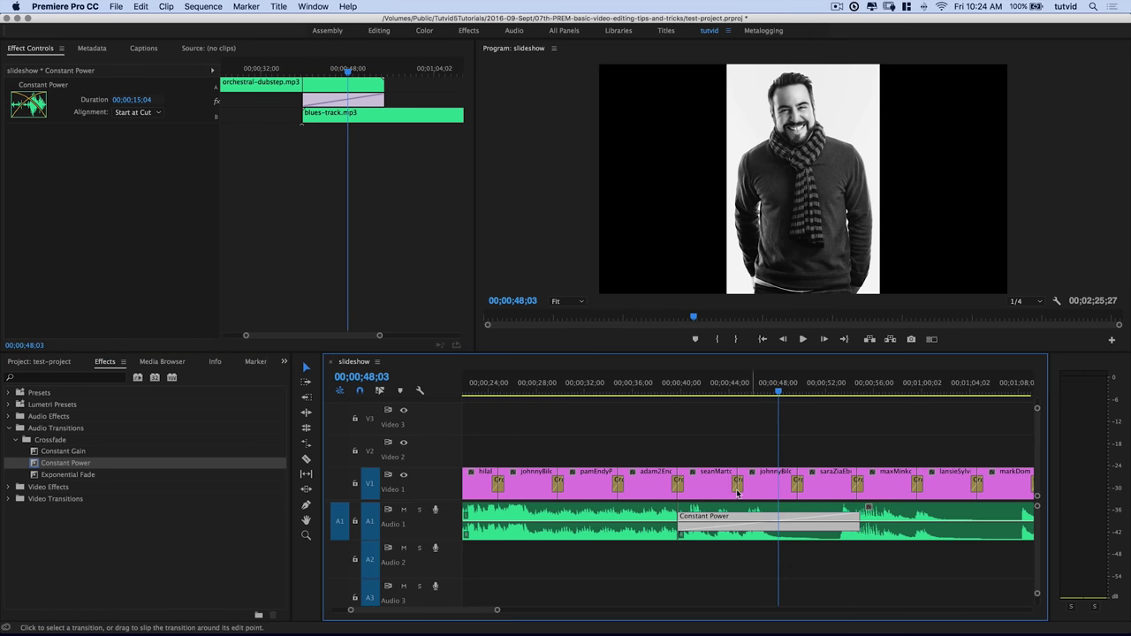
click(654, 484)
click(669, 389)
key(space)
click(618, 389)
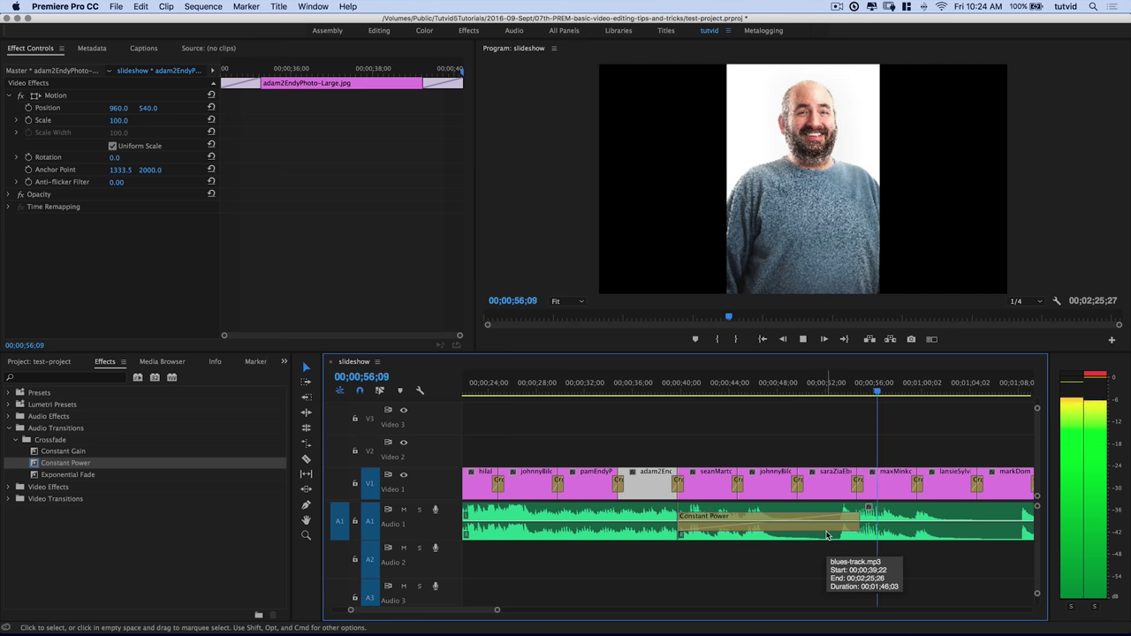
key(space)
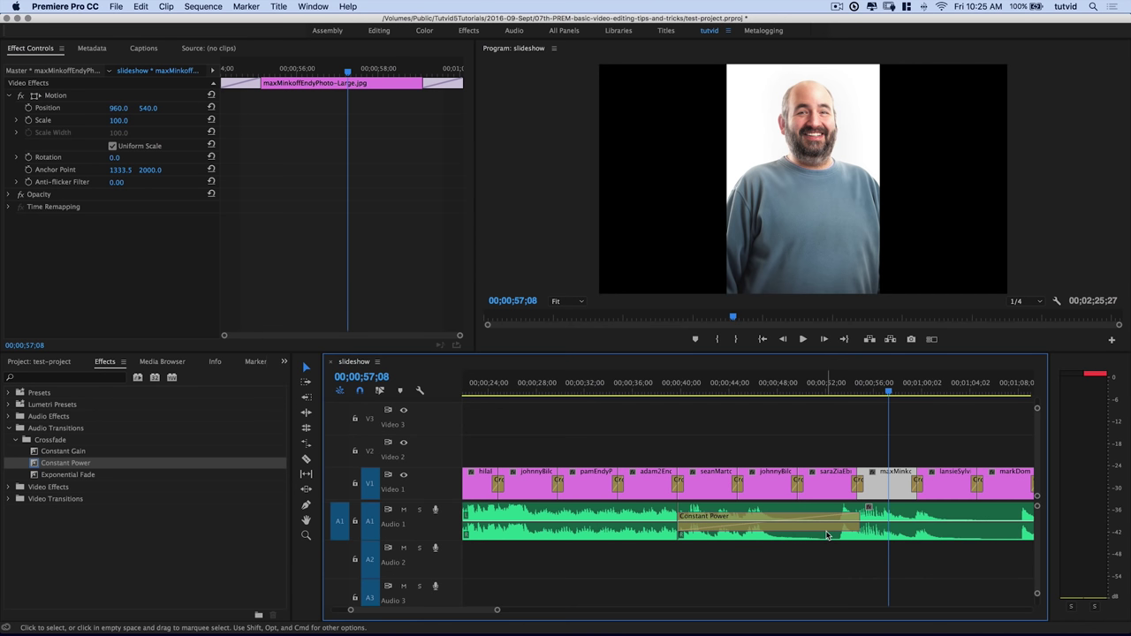
key(minus)
key(minus)
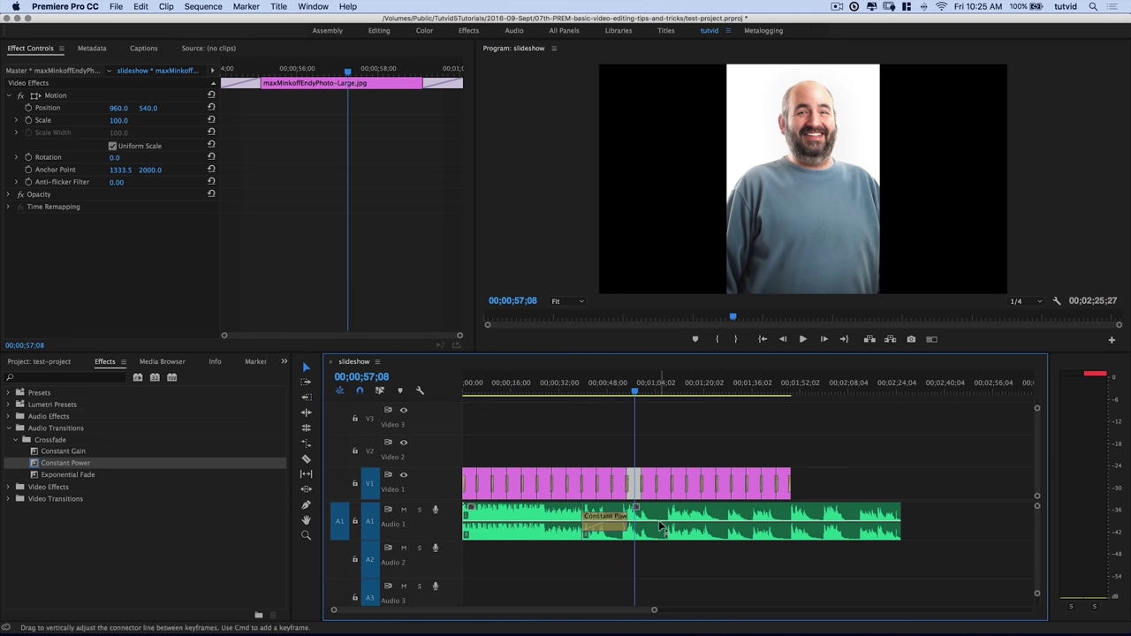
click(548, 513)
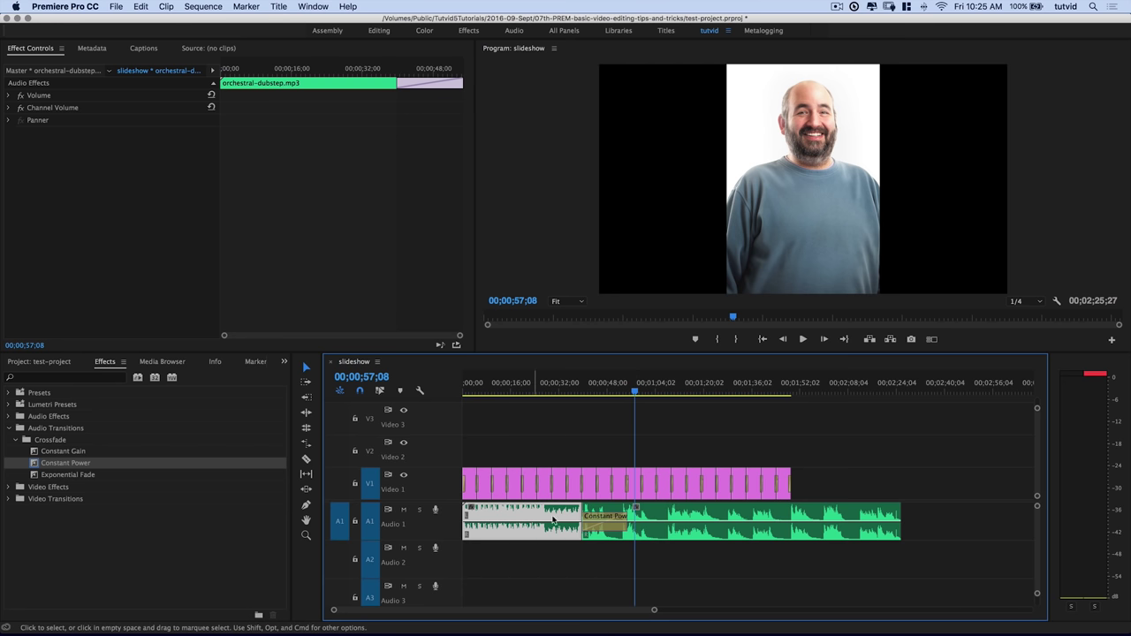
- Select the blues-track.mp3 clip on Audio 1 and apply an Audio Gain adjustment to it
click(525, 526)
click(509, 517)
click(641, 521)
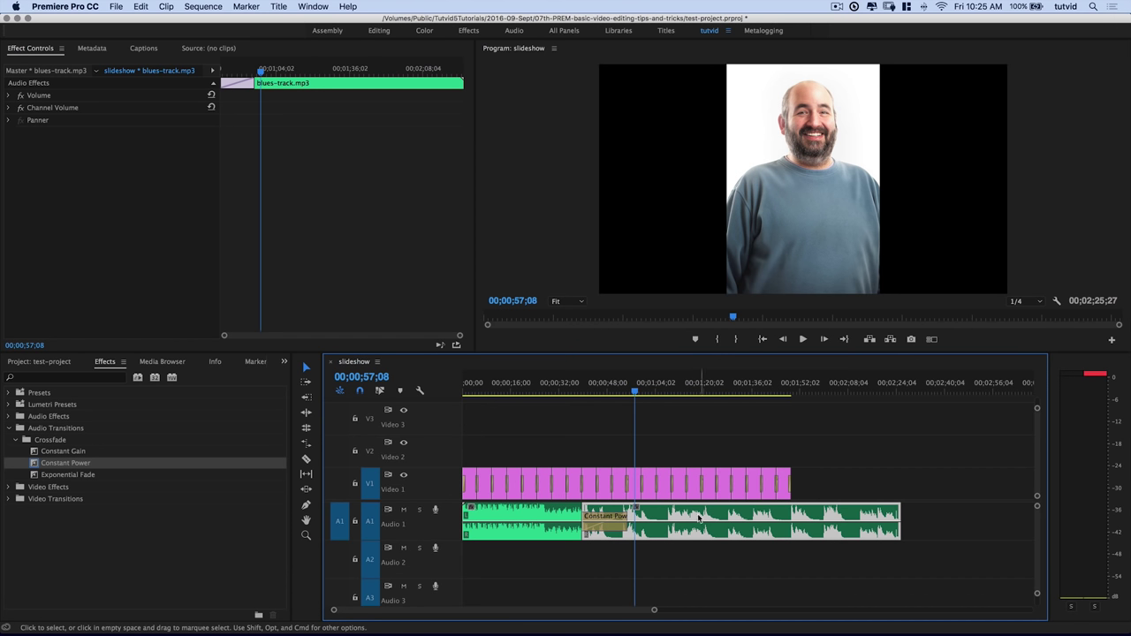
right_click(658, 515)
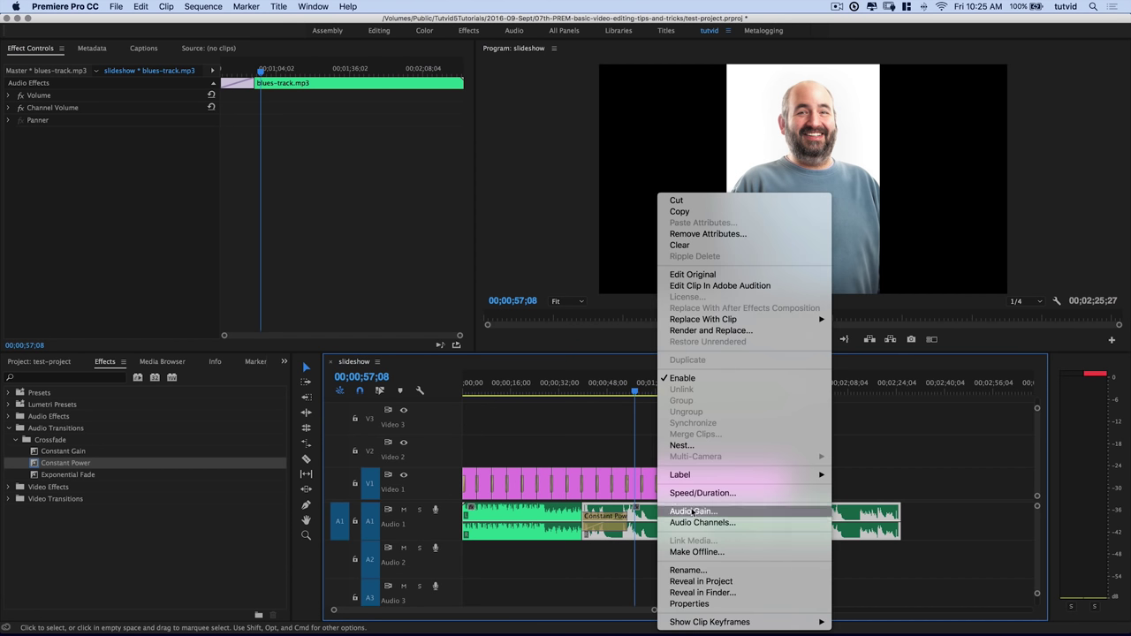
click(694, 511)
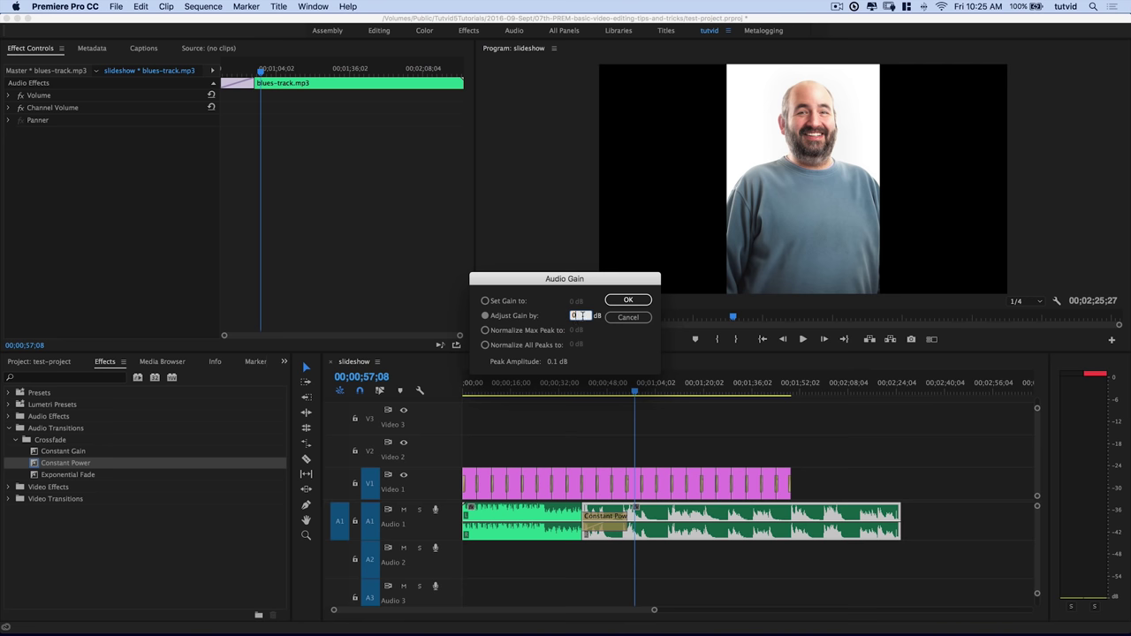
key(Return)
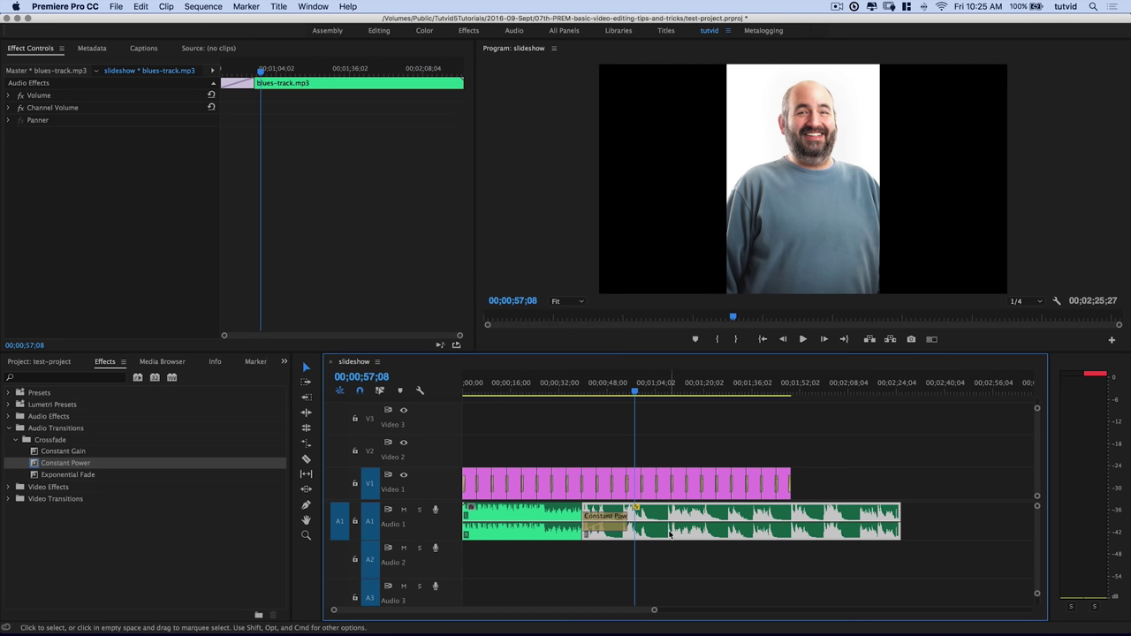
mouse_move(685, 528)
- Trim the blues track's end so it stops with the last photo at 01;49;10
drag(579, 390, 771, 390)
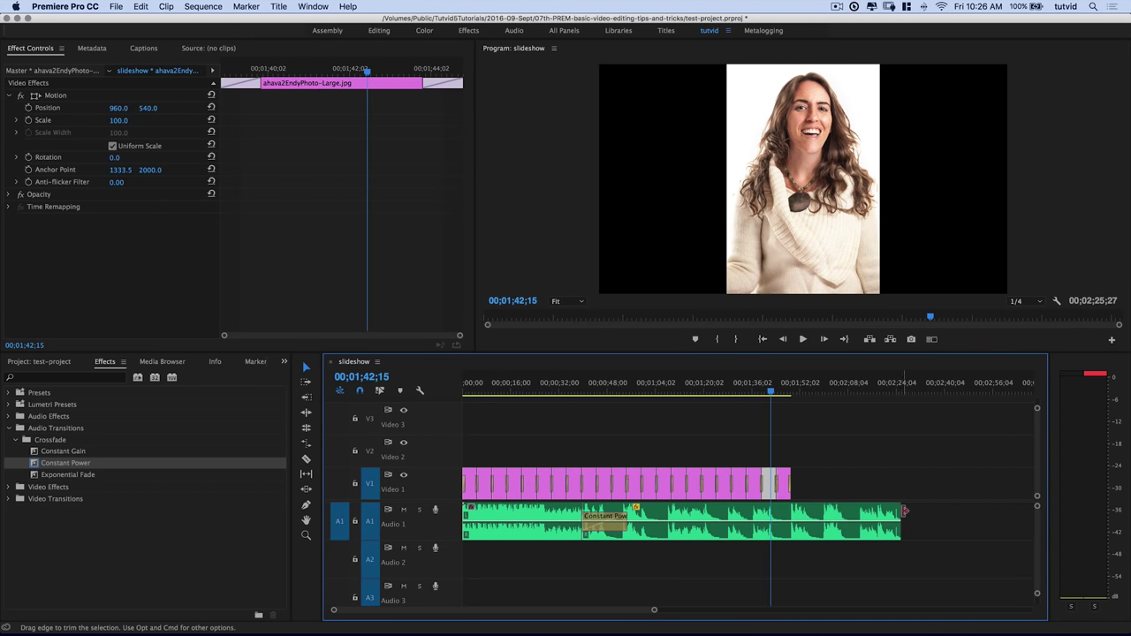
drag(905, 511, 790, 516)
click(693, 577)
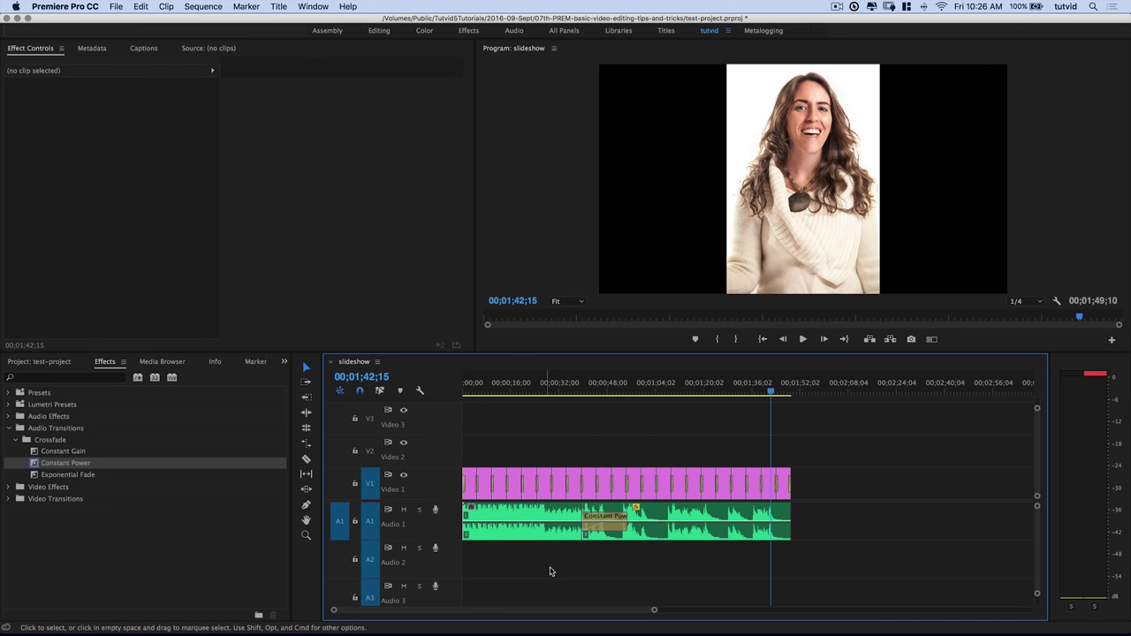
drag(522, 569, 679, 522)
click(680, 573)
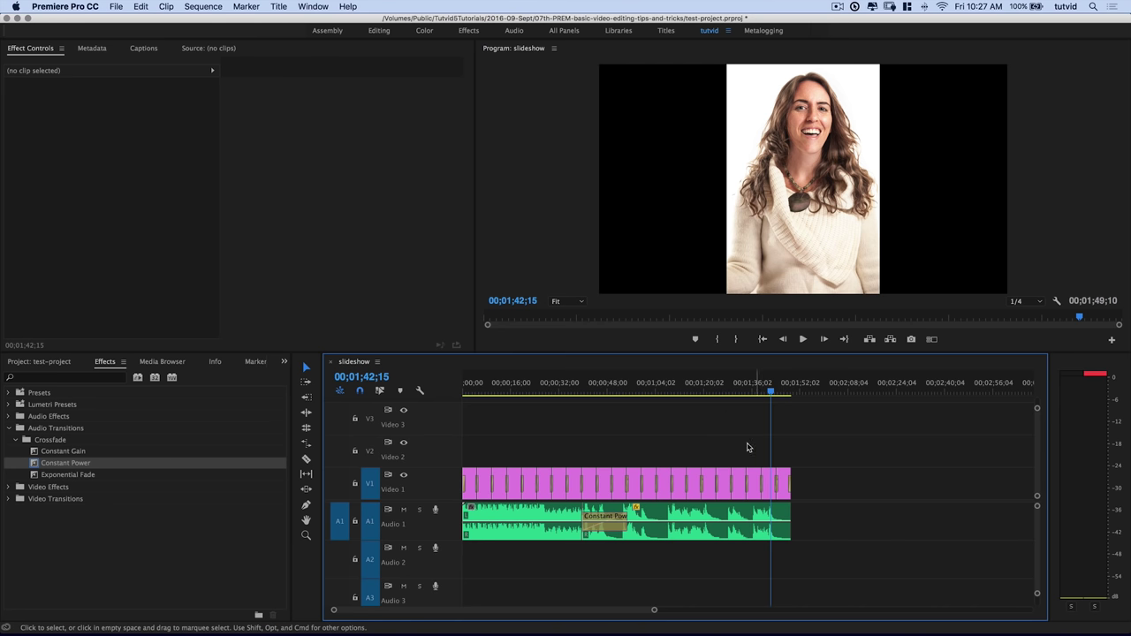
- Mute the Audio 1 track and bring the playhead back to the slideshow's start
click(468, 390)
drag(468, 390, 468, 390)
click(404, 511)
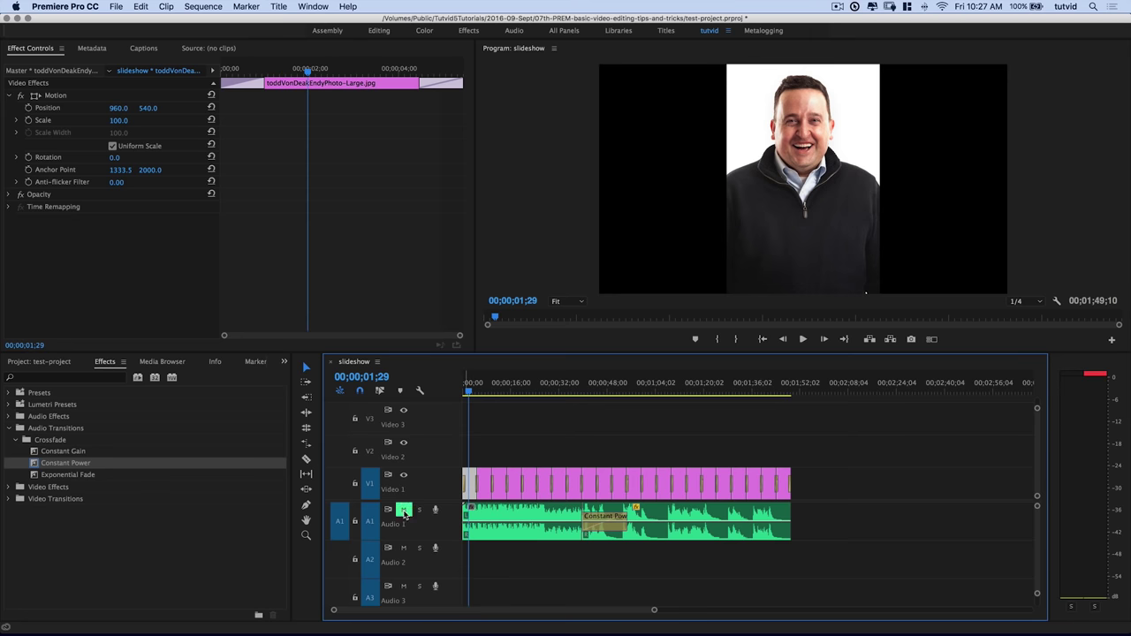
click(513, 397)
drag(513, 399, 471, 393)
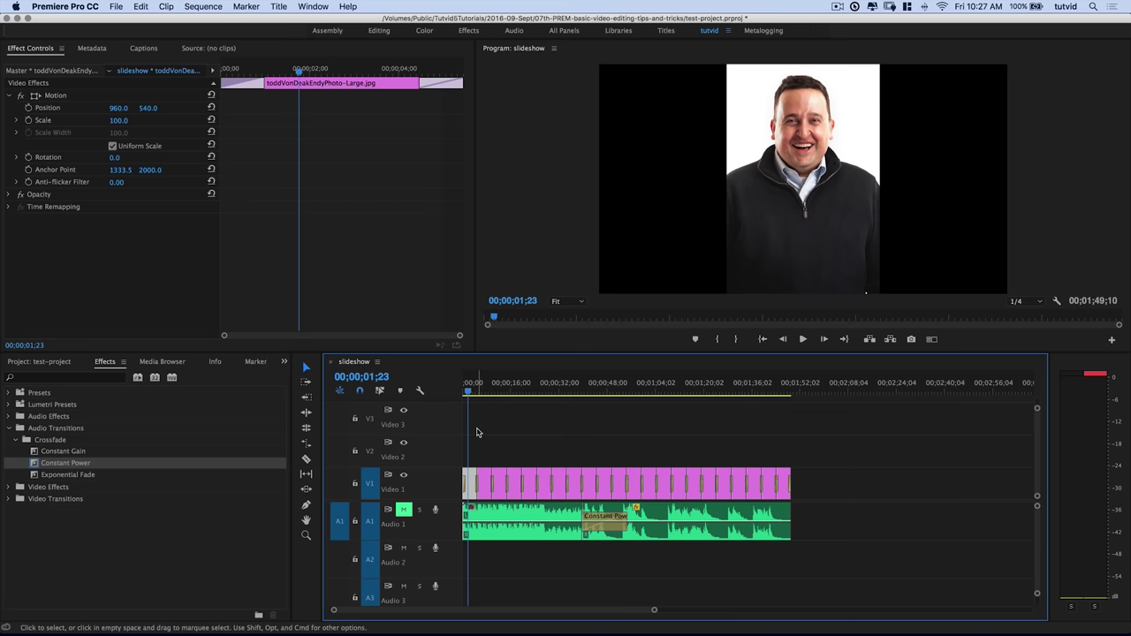
key(=)
key(=)
key(=)
- Set the first headshot still to Scale 151.0 and Position 960.0, 294.0 in Effect Controls
click(492, 397)
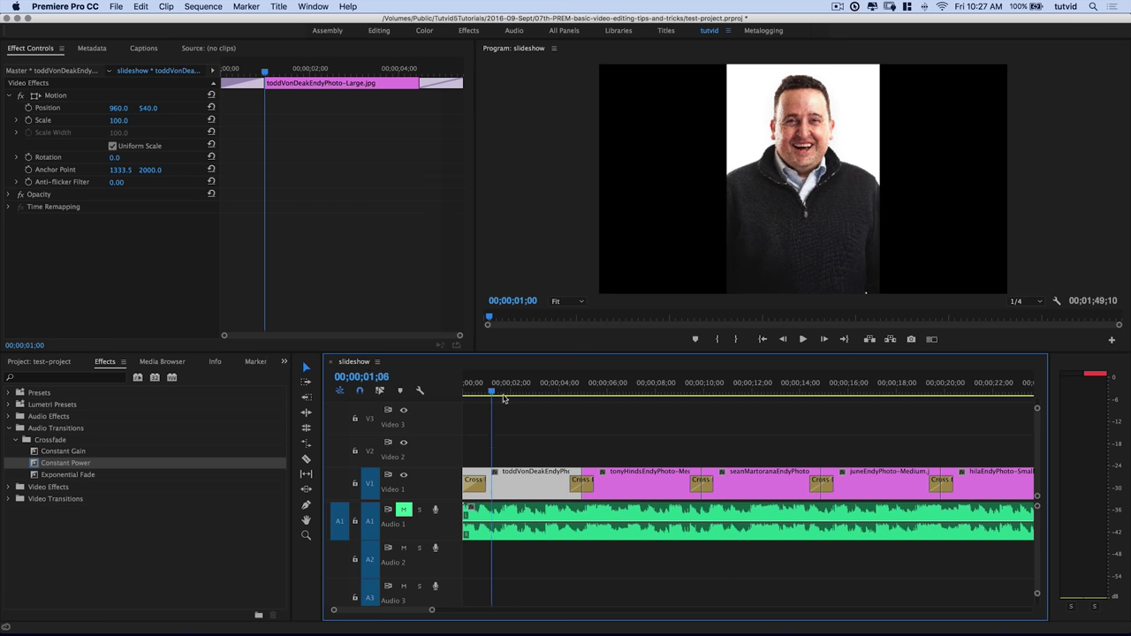
mouse_move(503, 398)
mouse_down()
mouse_move(561, 397)
mouse_move(472, 397)
mouse_move(521, 416)
mouse_move(498, 415)
mouse_up()
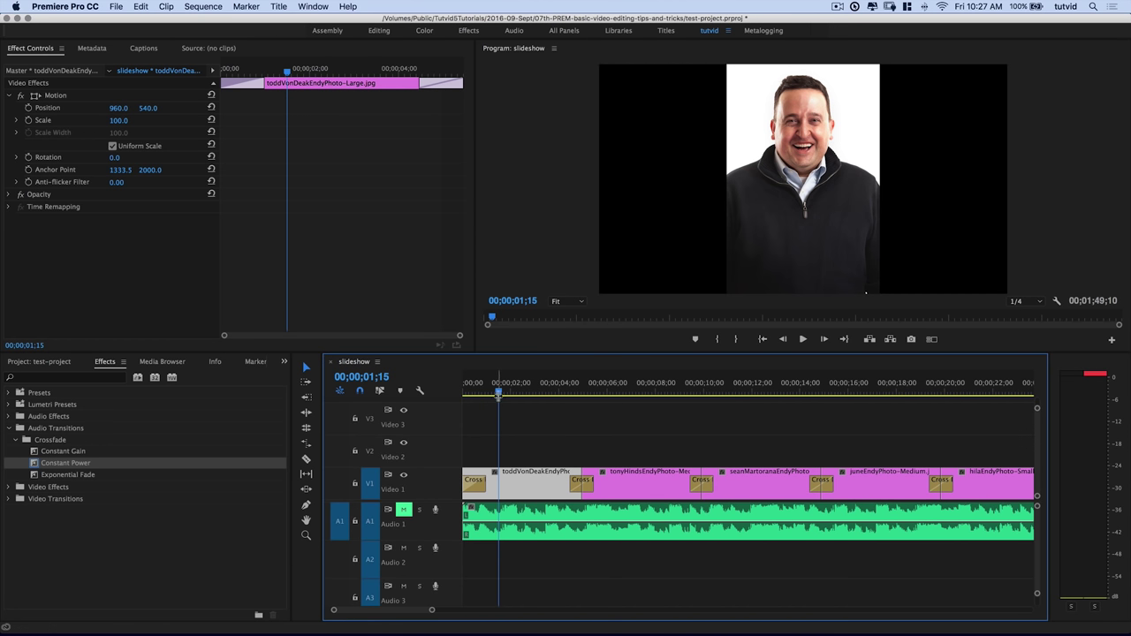
drag(499, 395, 481, 414)
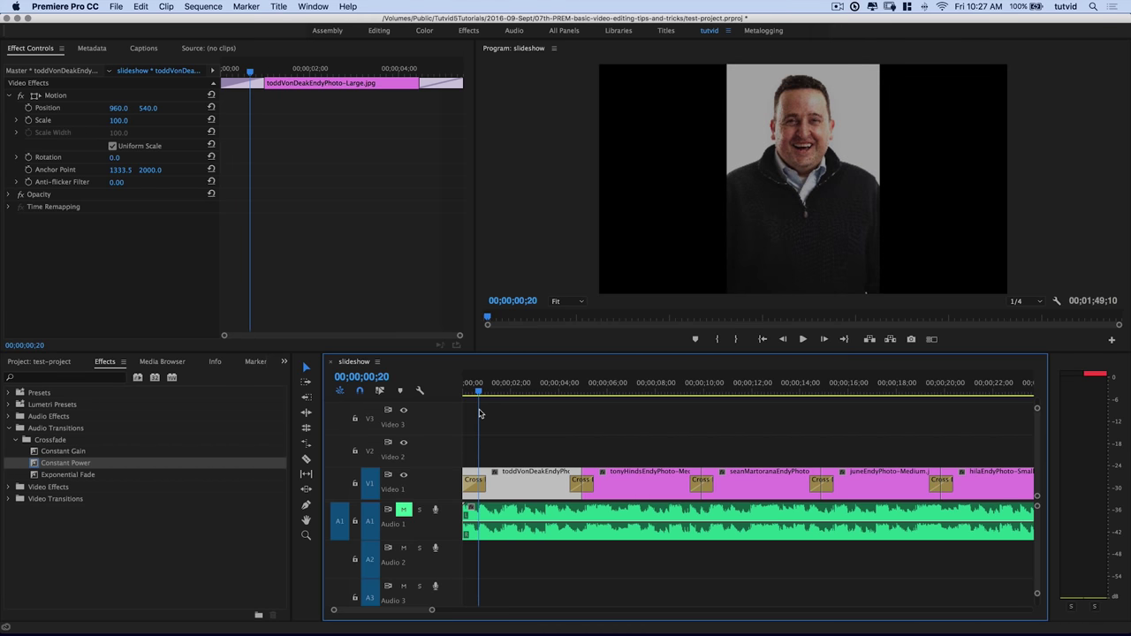
click(117, 121)
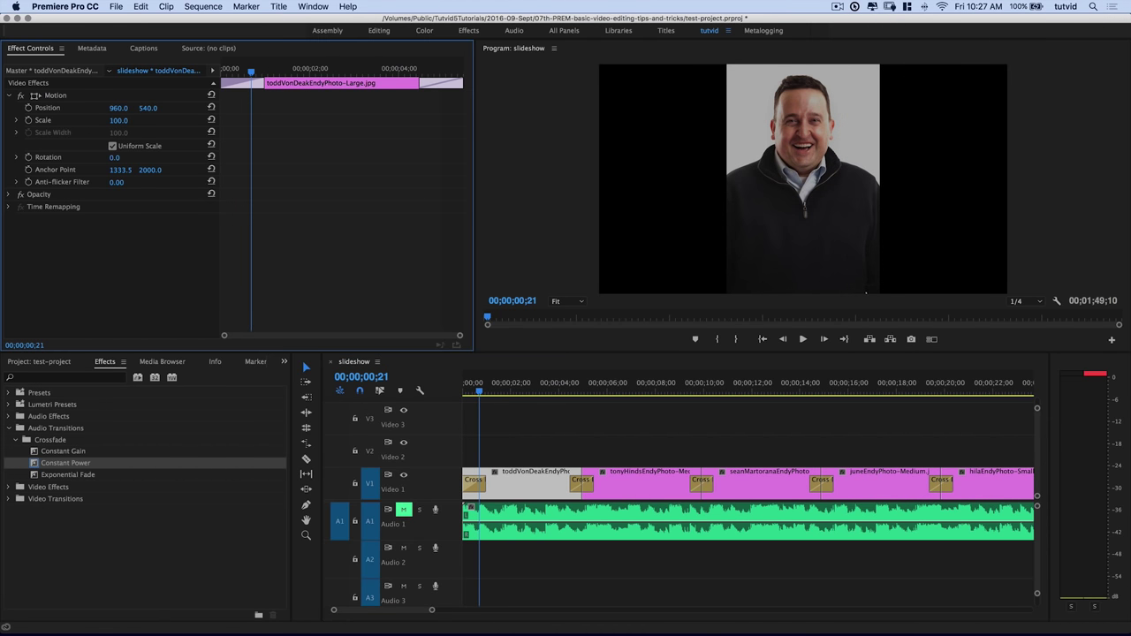
click(91, 126)
click(511, 484)
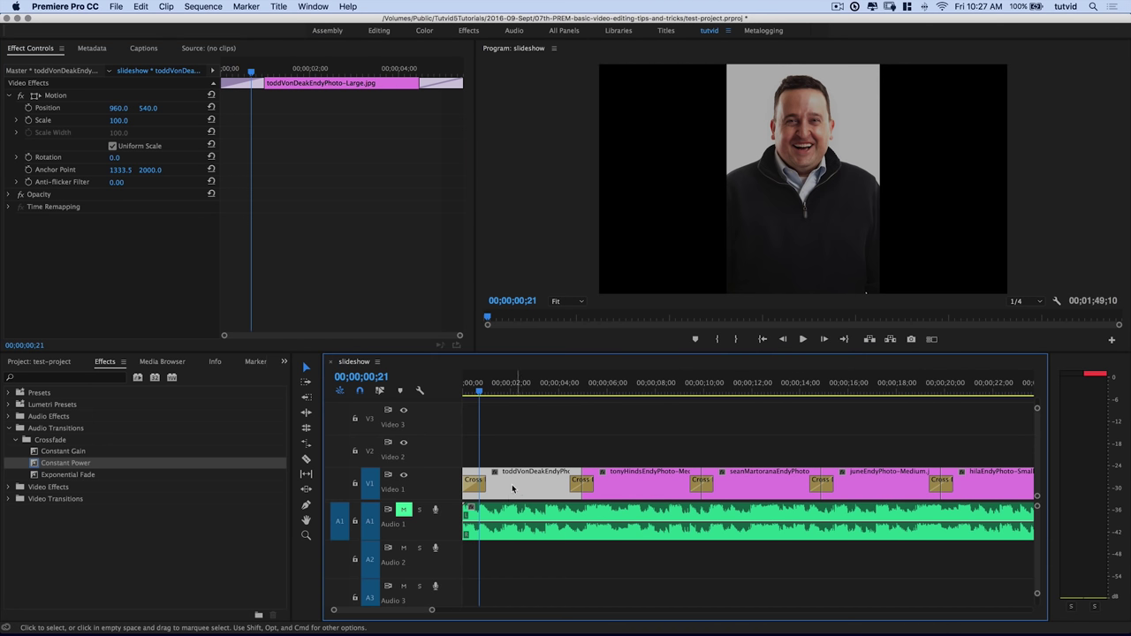
drag(116, 121, 26, 107)
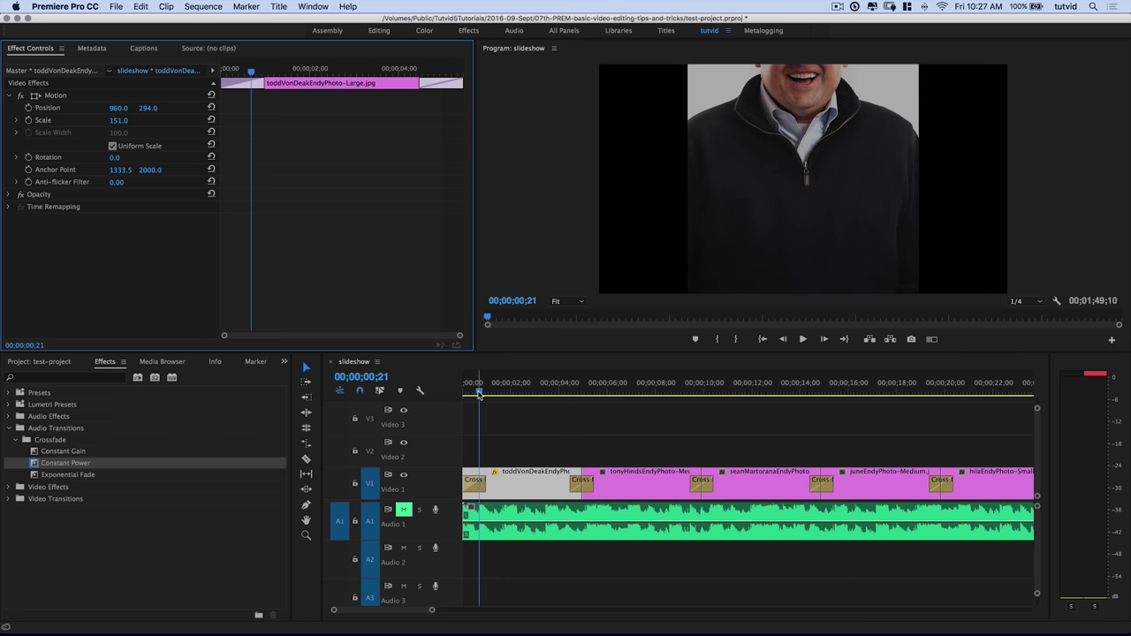
drag(479, 395, 464, 395)
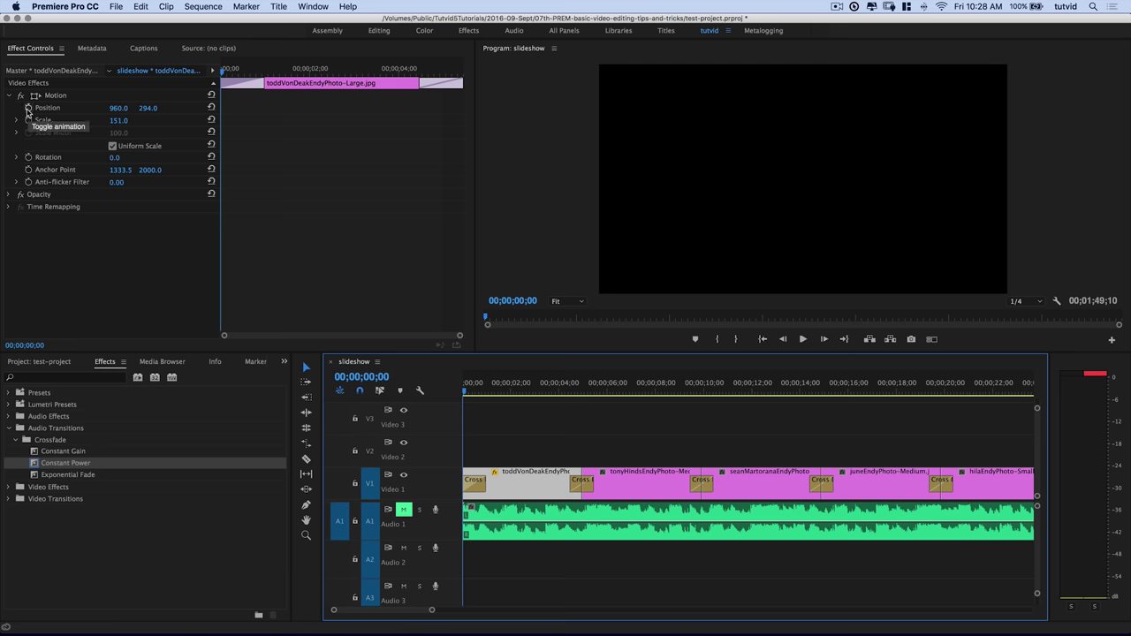
- Keyframe the first headshot's Position from 960, 294 at 0;00 to 960, 774 at 00;00;04;09
click(27, 108)
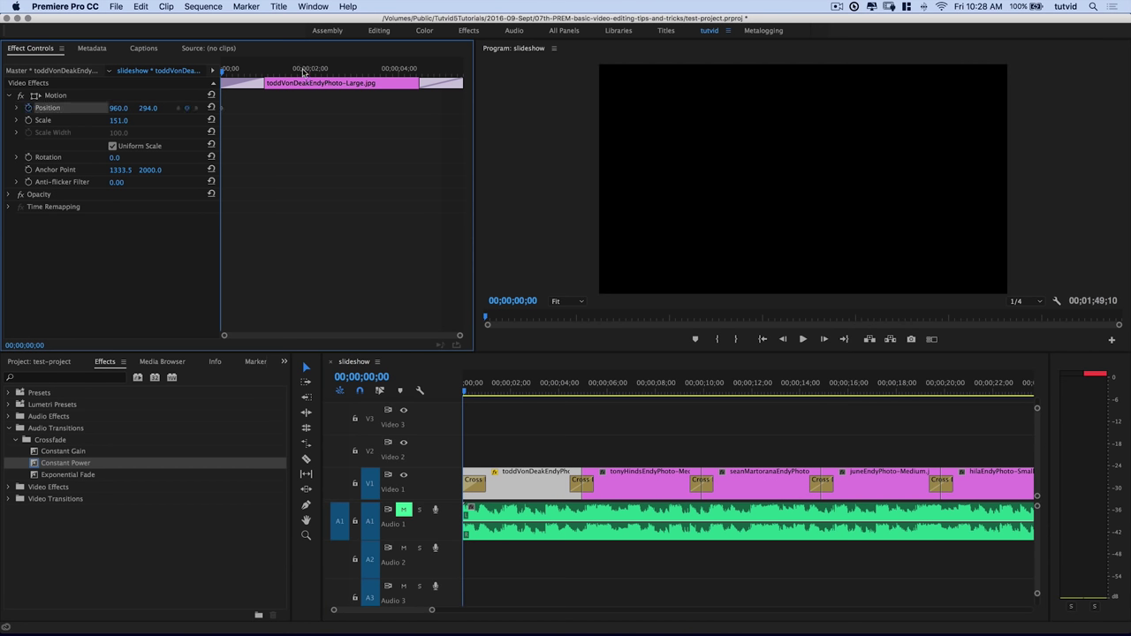
drag(304, 70, 412, 70)
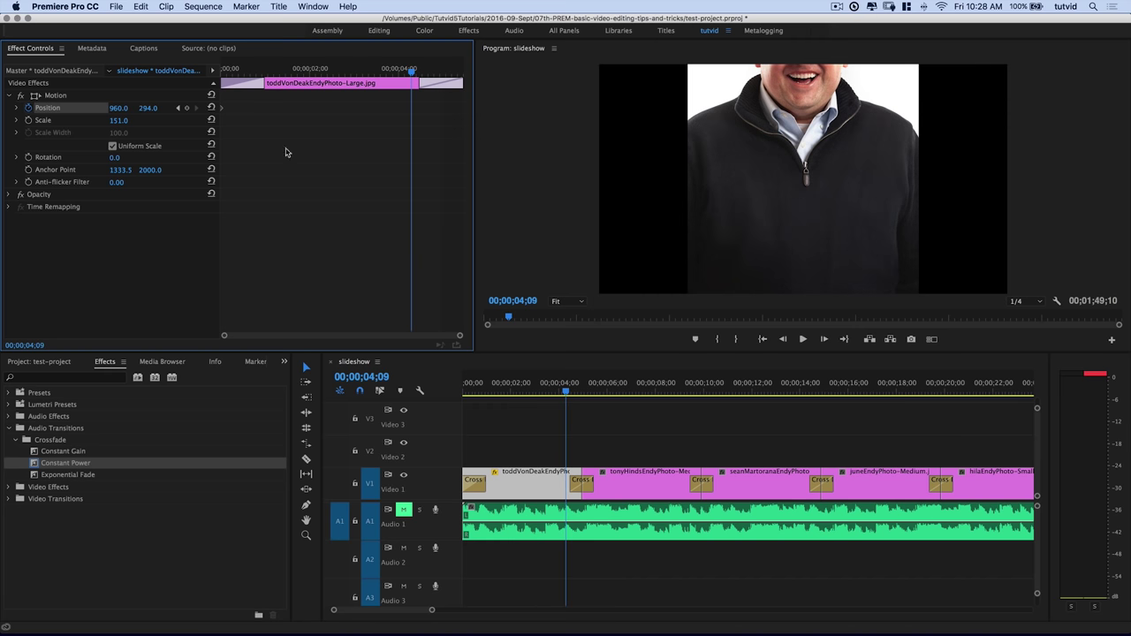
drag(145, 110, 292, 110)
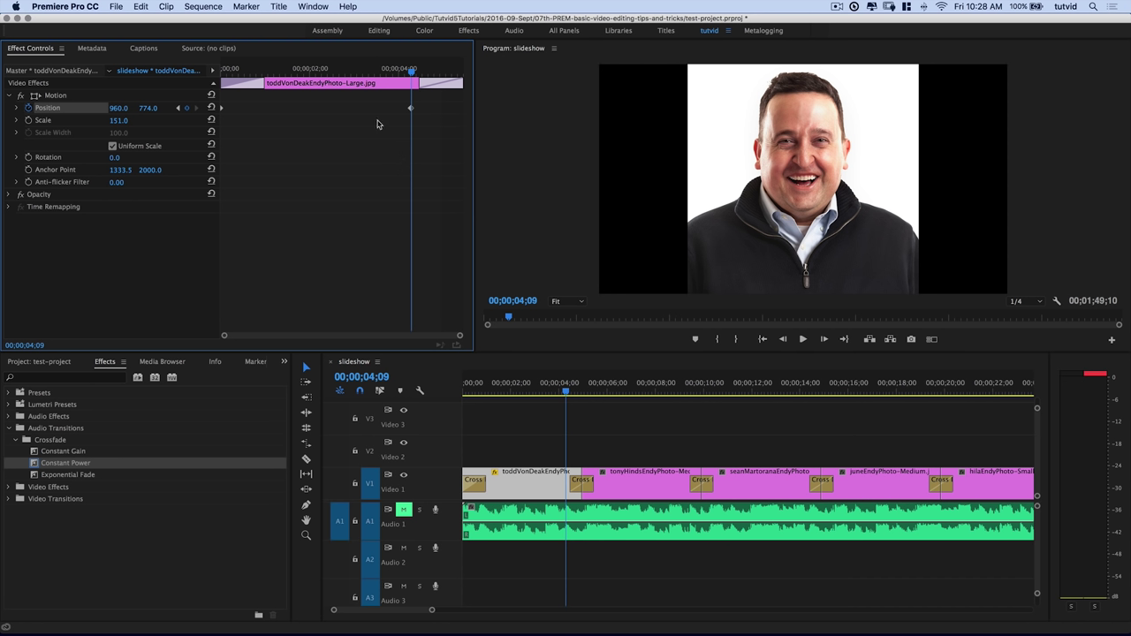
drag(325, 84, 248, 100)
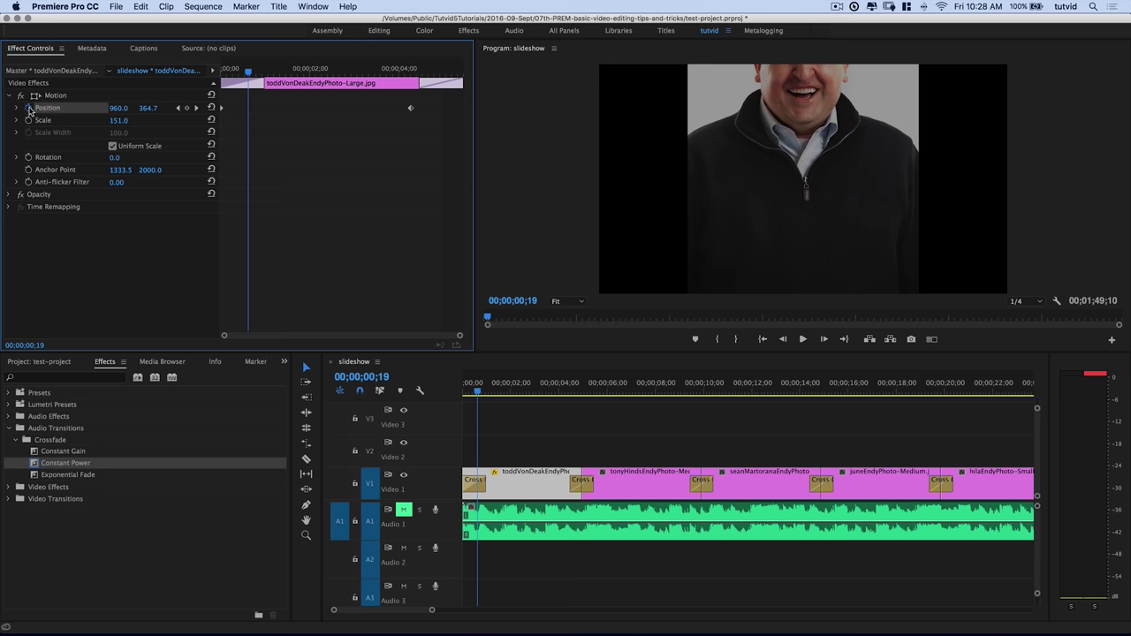
- Redo the Position keyframes so the pan runs from Y 294 at 0;00 to Y 806 at 4;09, then play it
drag(155, 100, 239, 80)
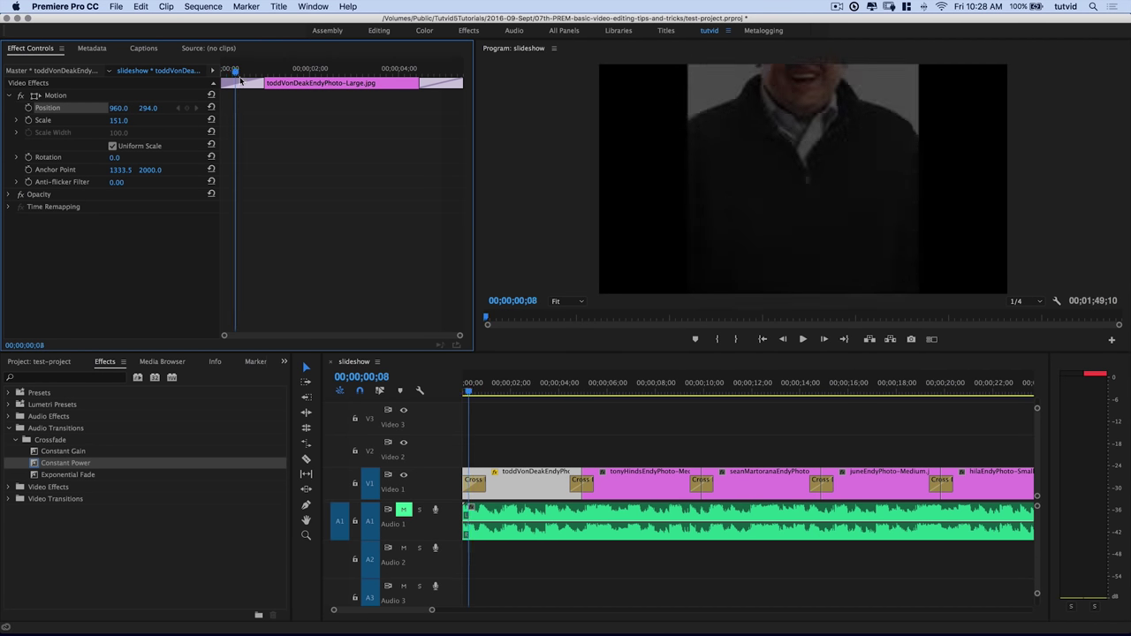
key(space)
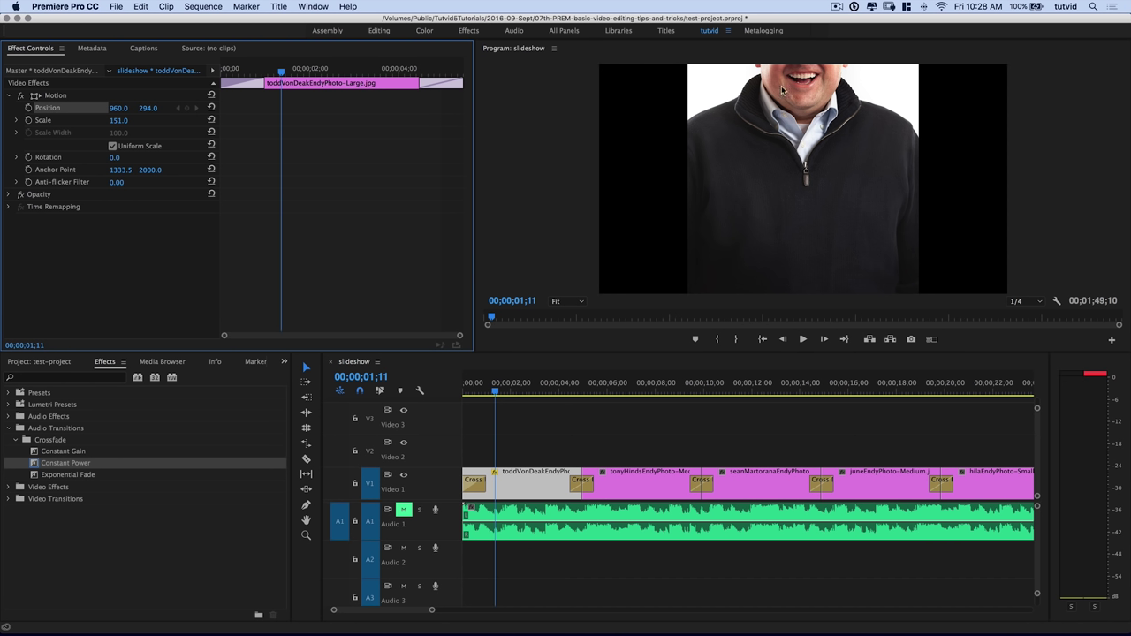
drag(285, 85, 223, 77)
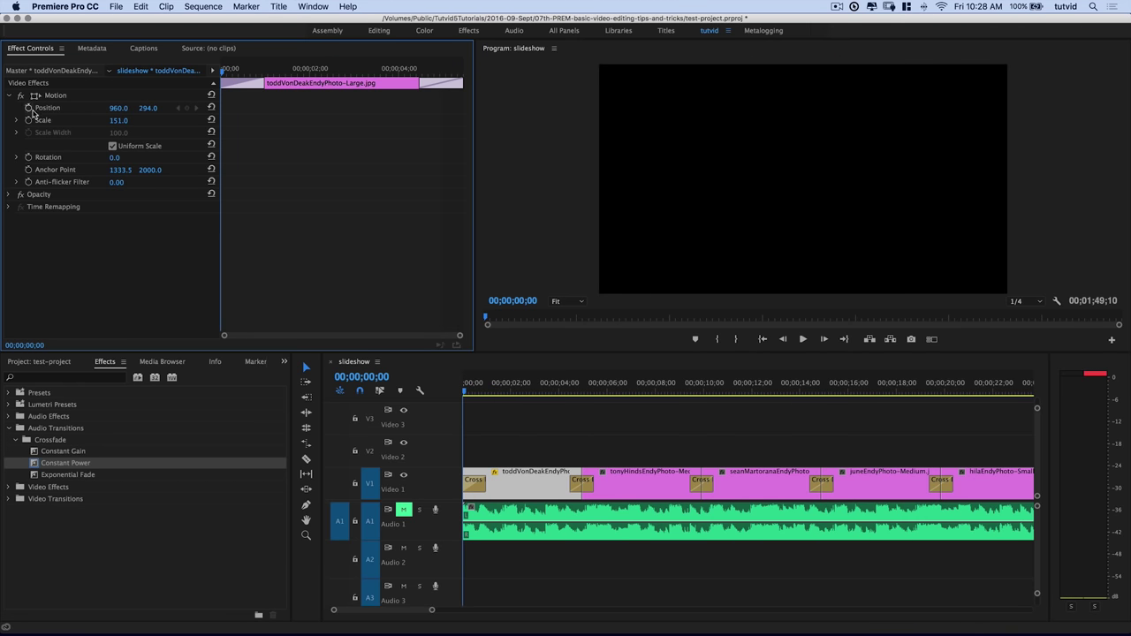
click(29, 107)
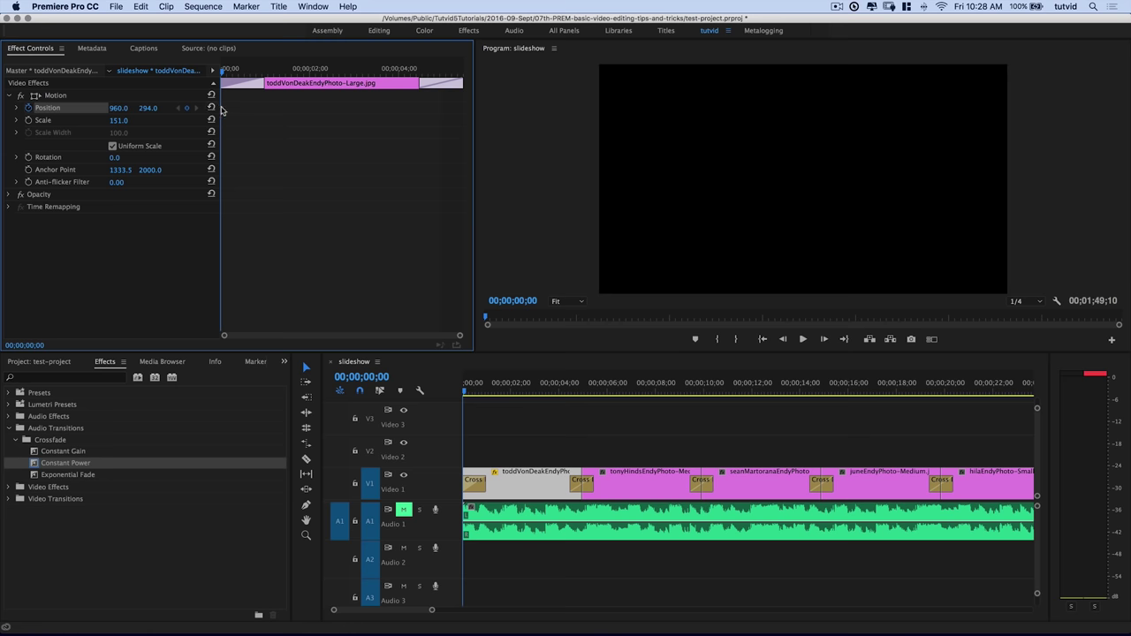
drag(376, 71, 411, 71)
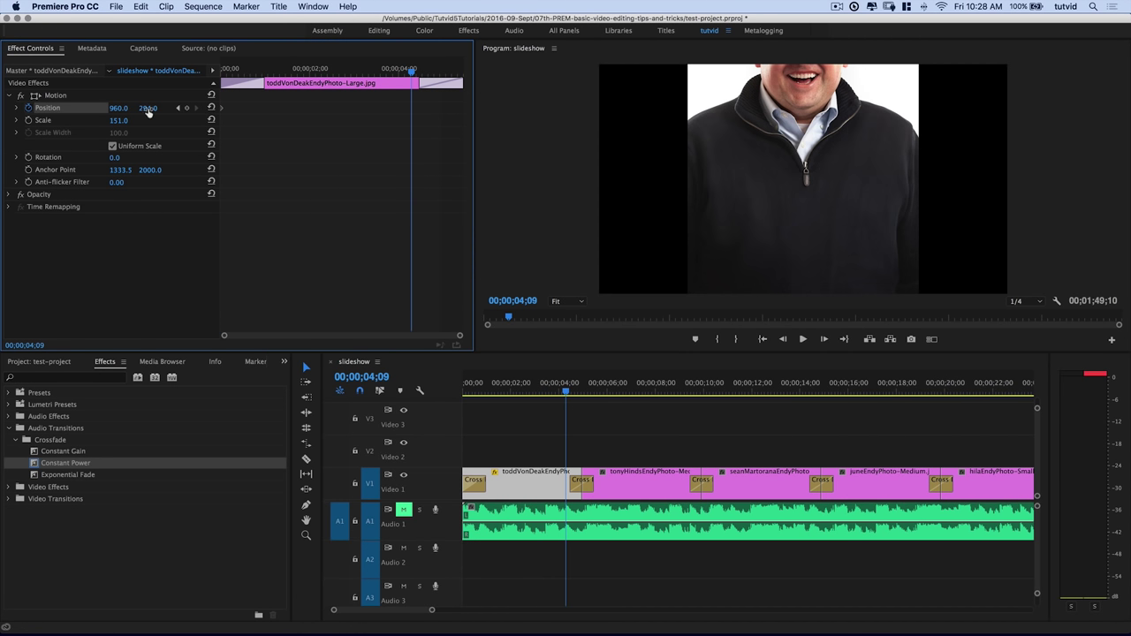
drag(146, 108, 278, 109)
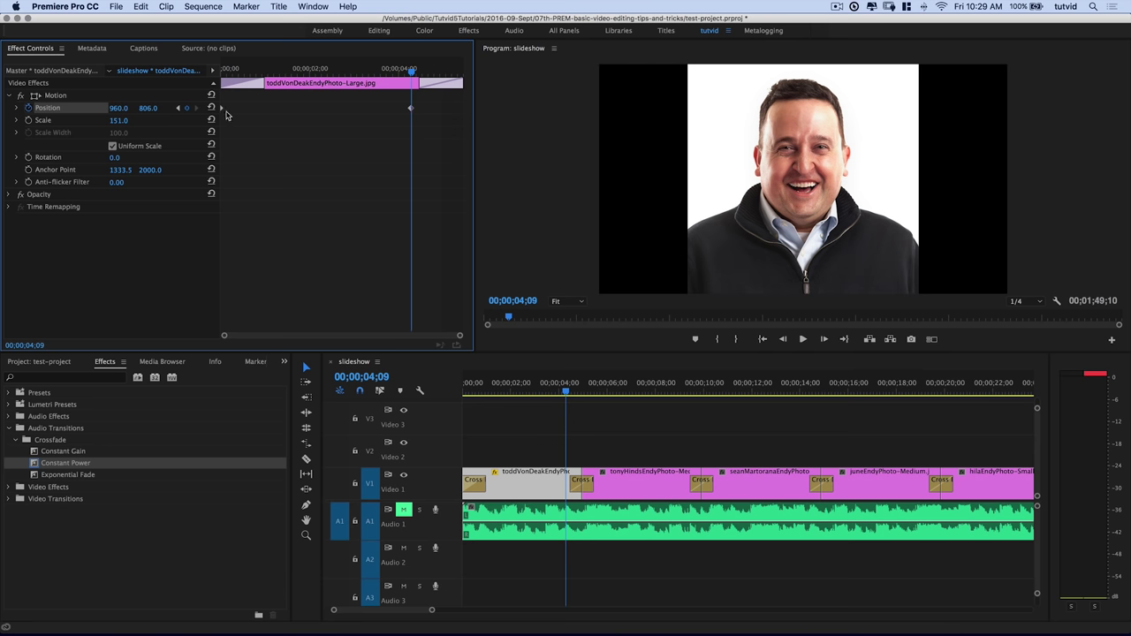
drag(404, 73, 457, 107)
key(space)
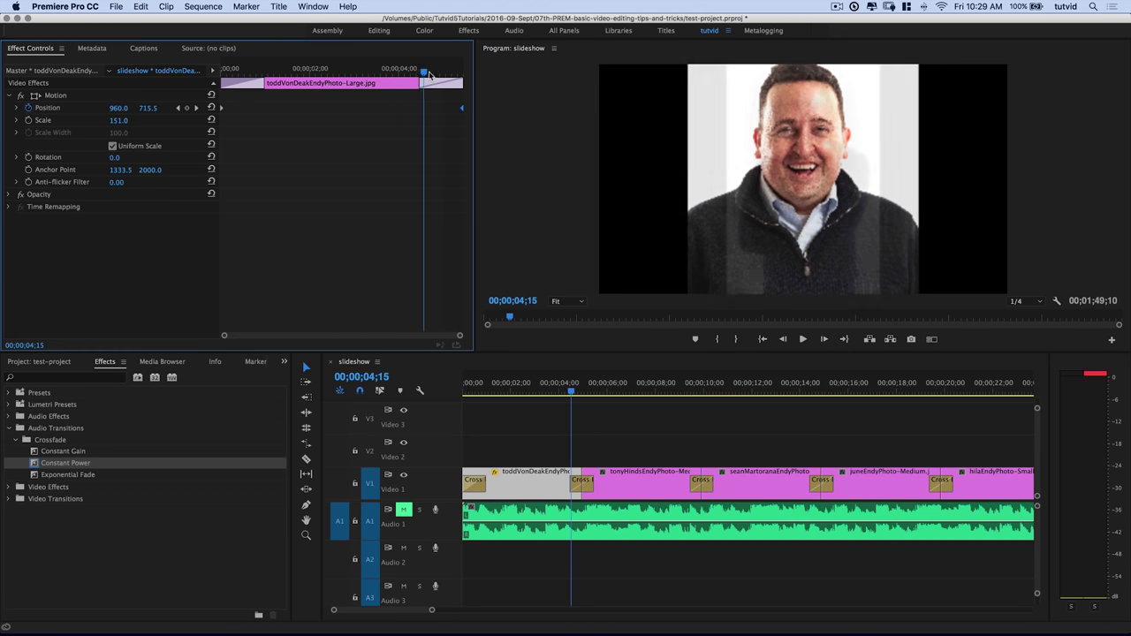
key(space)
key(Up)
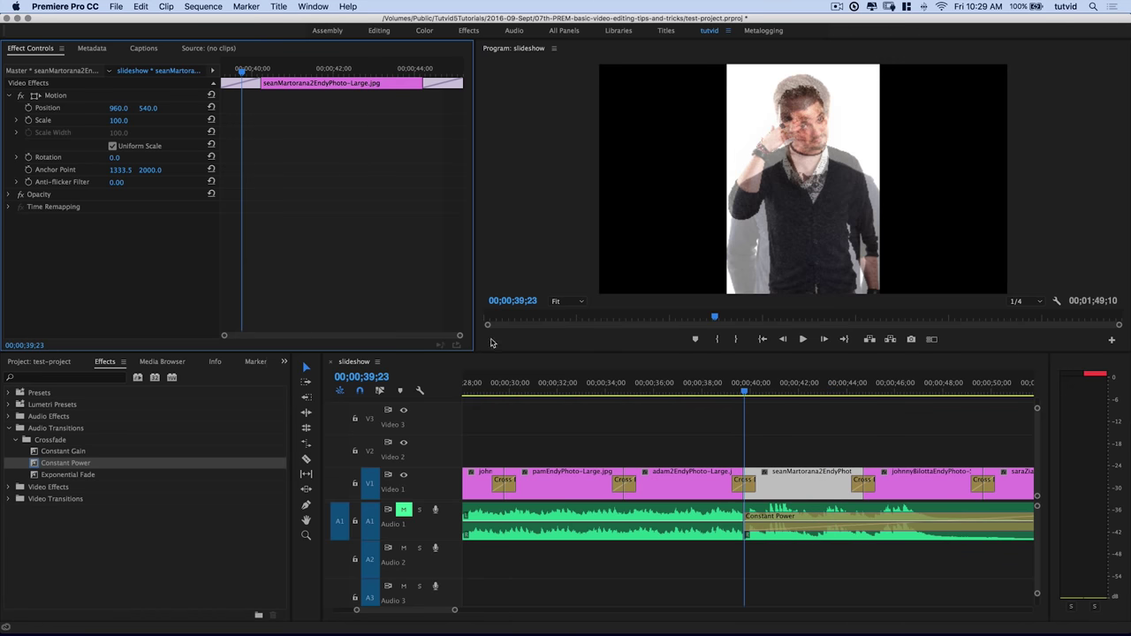
click(434, 610)
key(Home)
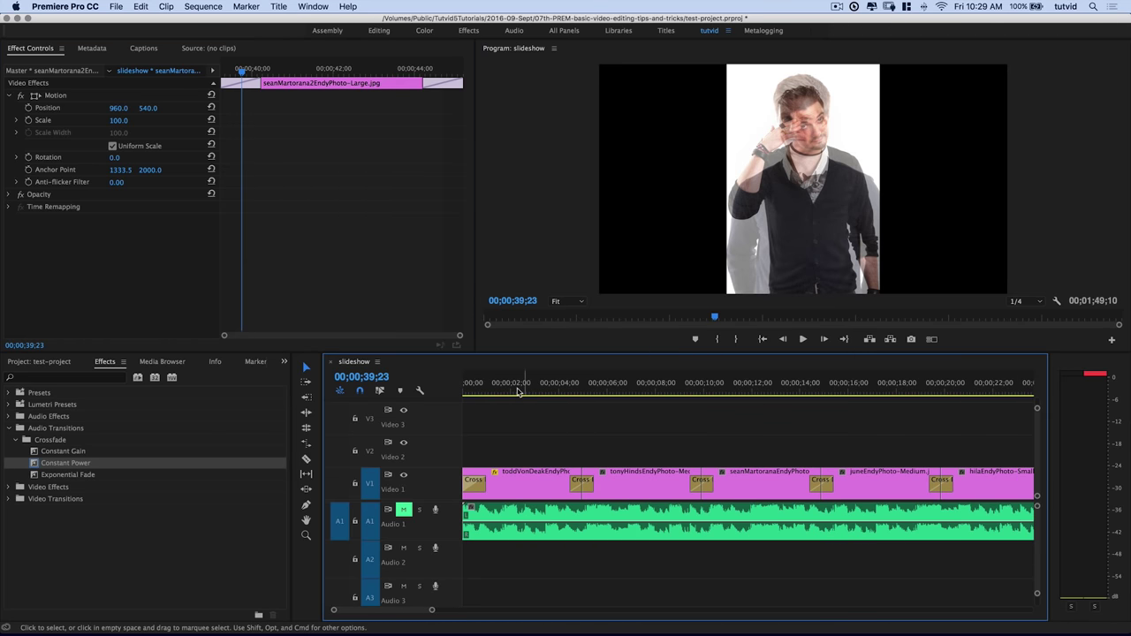
key(space)
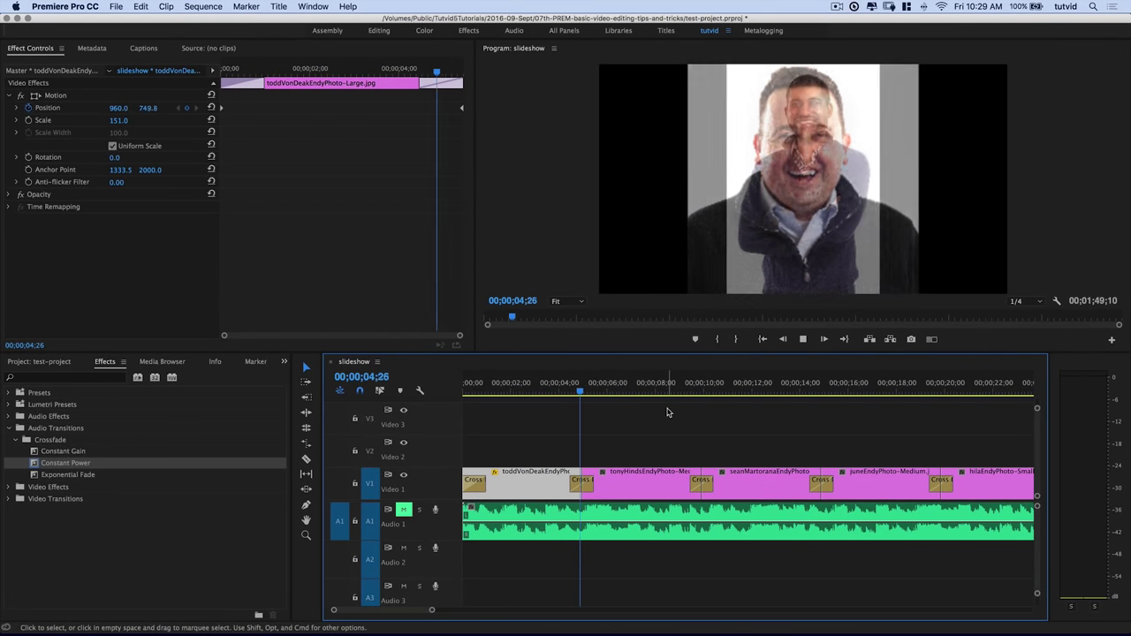
key(space)
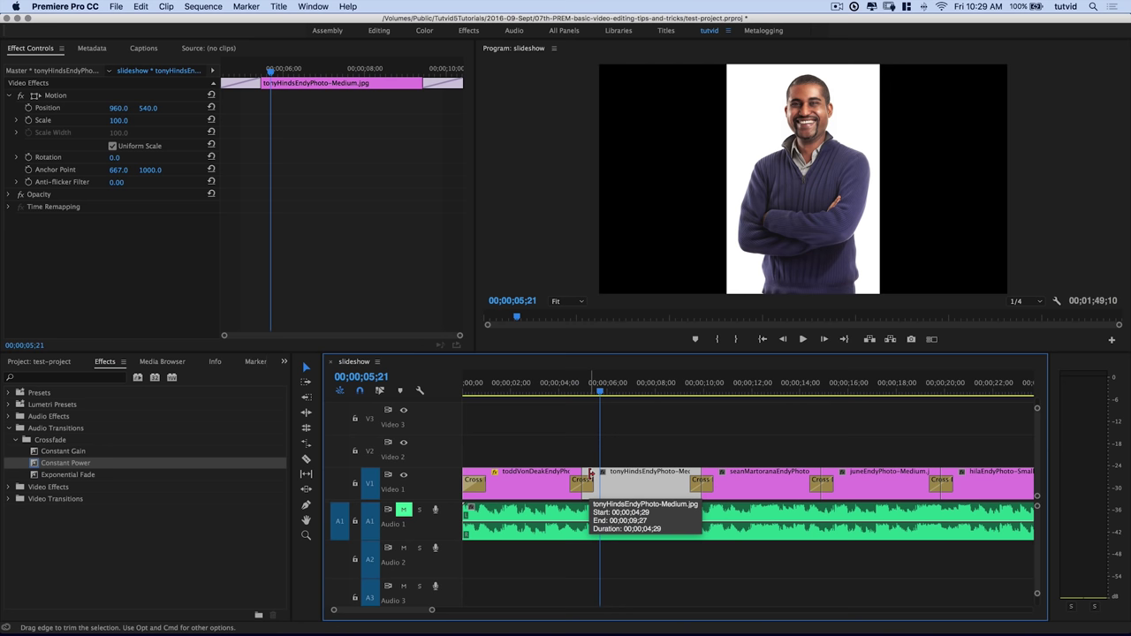
mouse_move(540, 389)
mouse_down()
mouse_move(527, 389)
mouse_move(551, 387)
mouse_move(542, 389)
mouse_up()
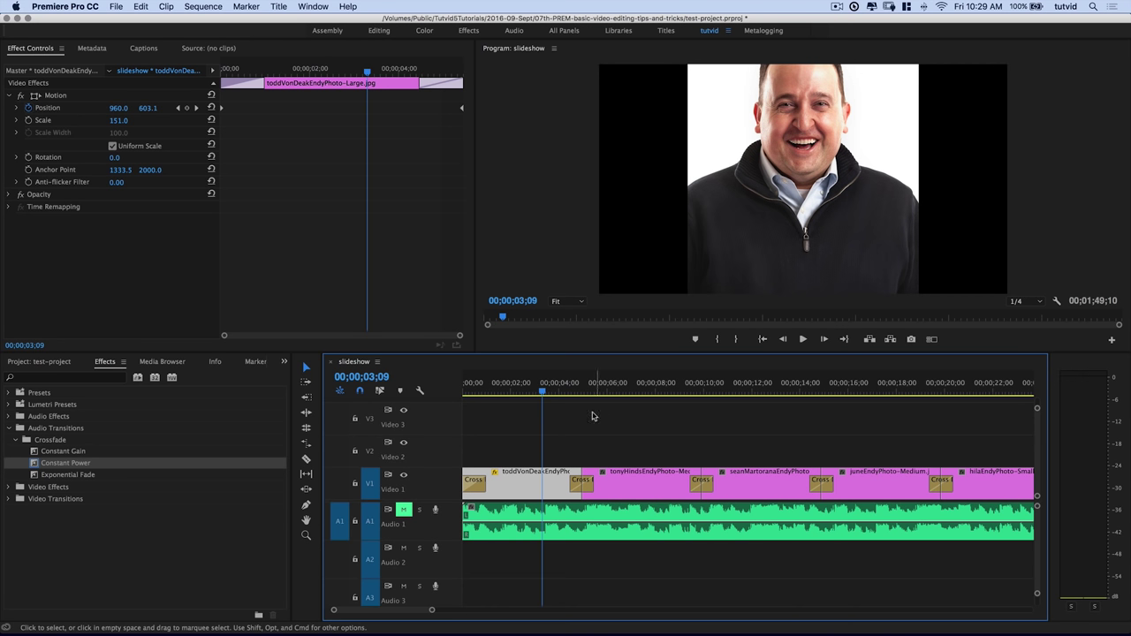
key(Home)
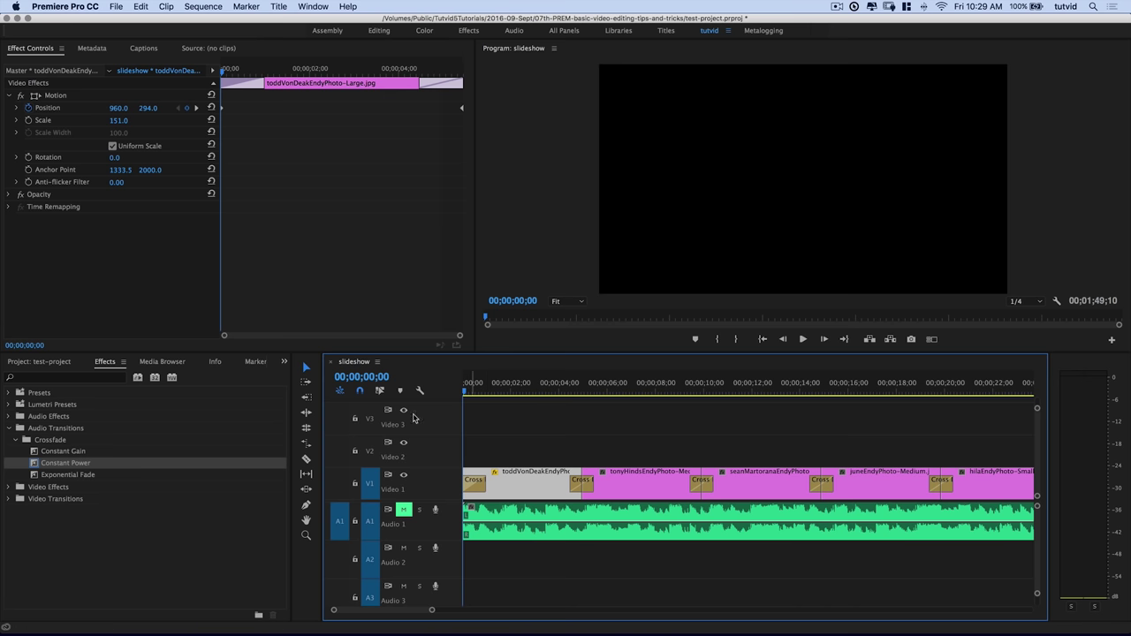
- Start a new 1920×1080, 29.97 fps drop-frame title from the Project panel's New Item menu
click(51, 364)
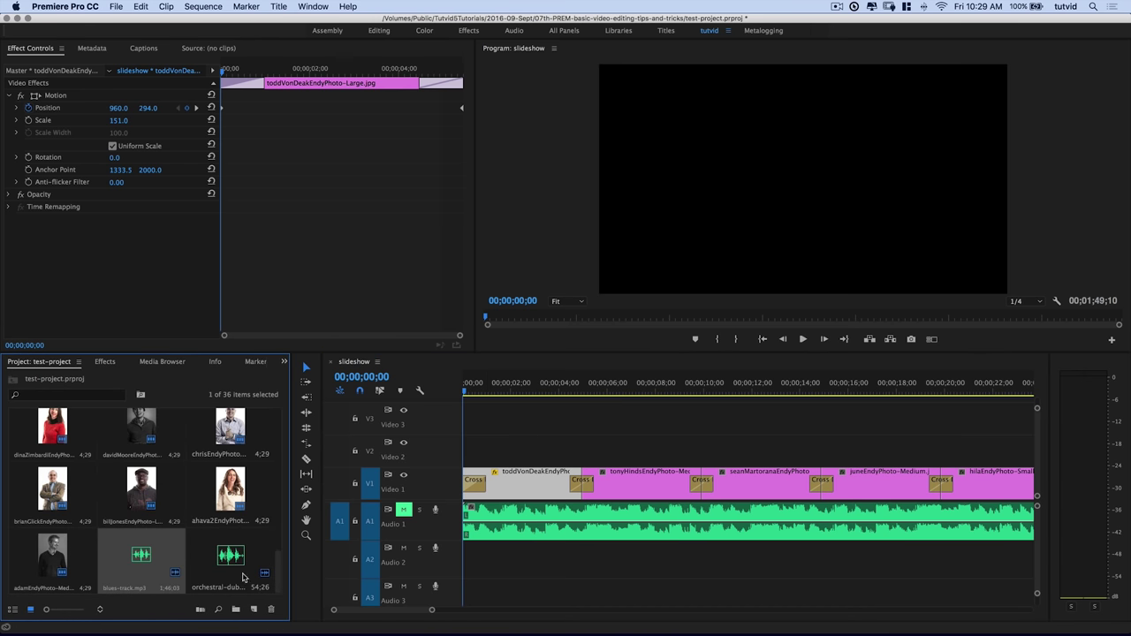
click(245, 544)
drag(499, 389, 275, 493)
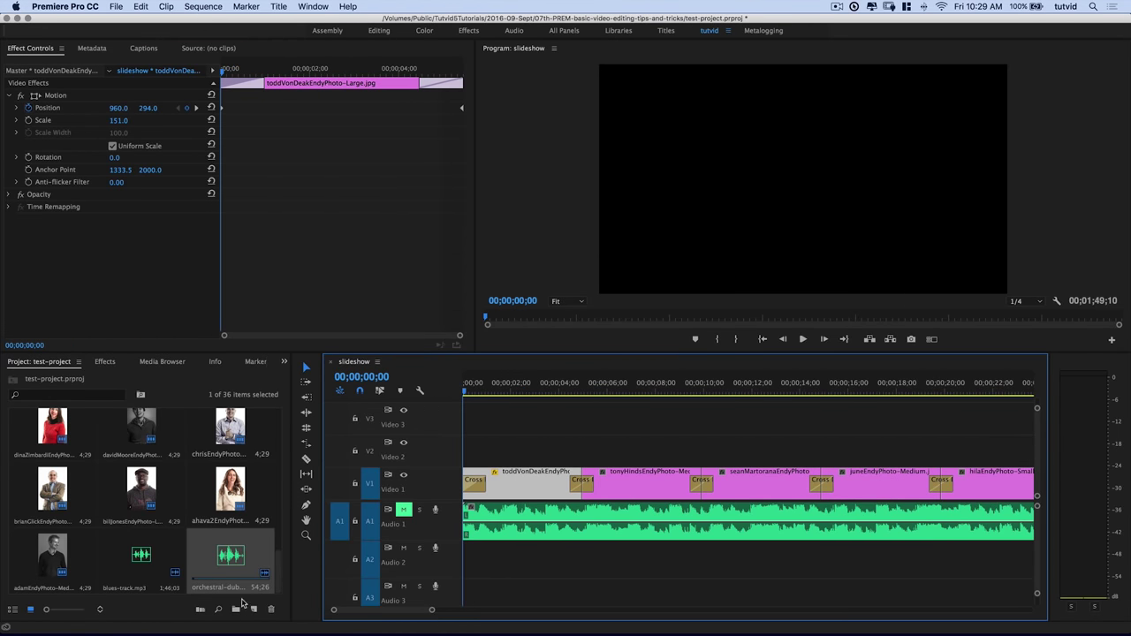
click(253, 609)
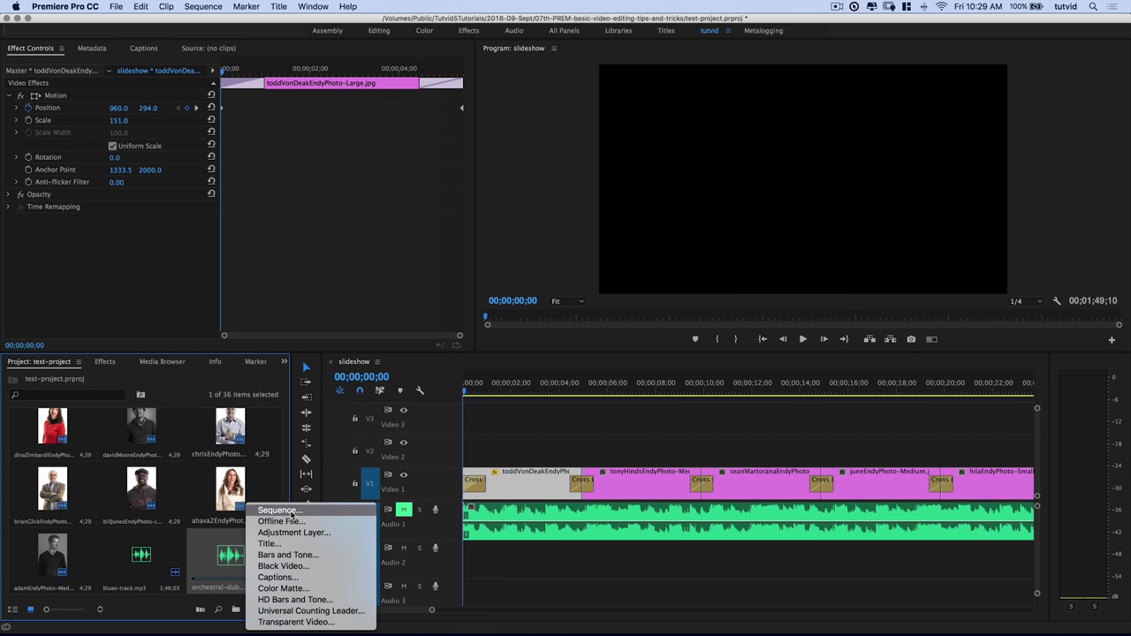
click(287, 544)
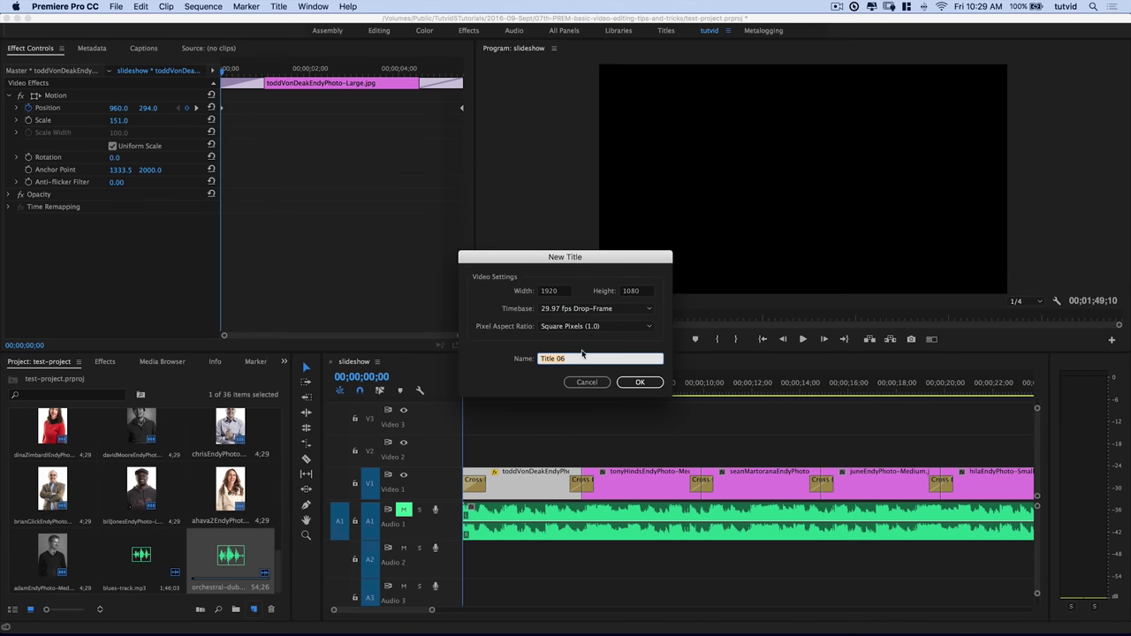
- Type the first person's name in capitals, move it to the lower-left, and close the Titler
key(Return)
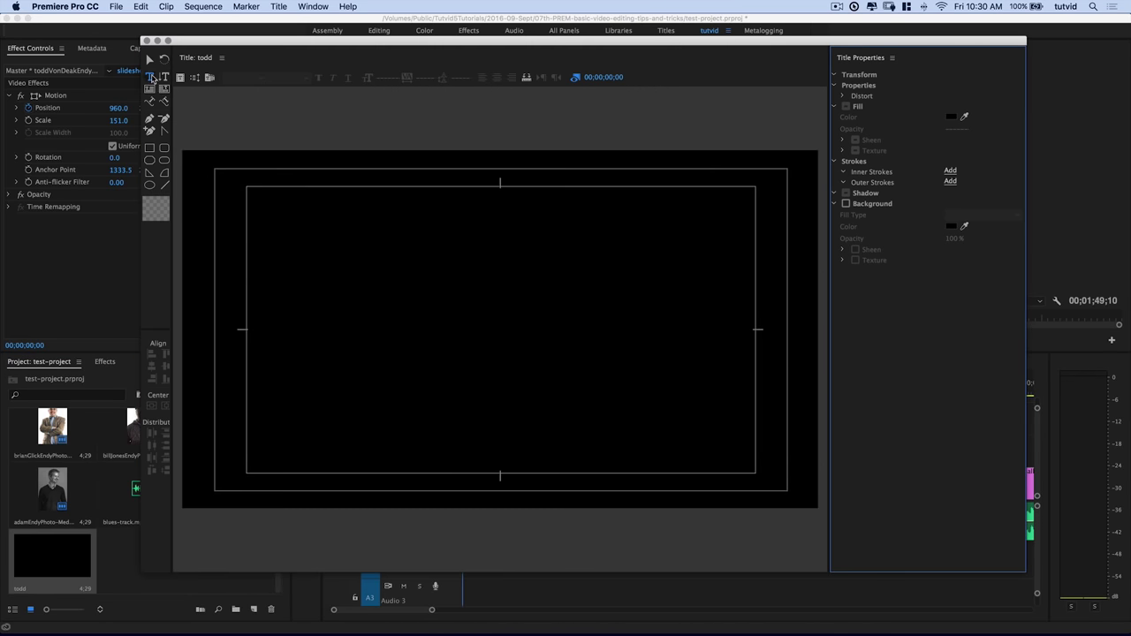
click(151, 78)
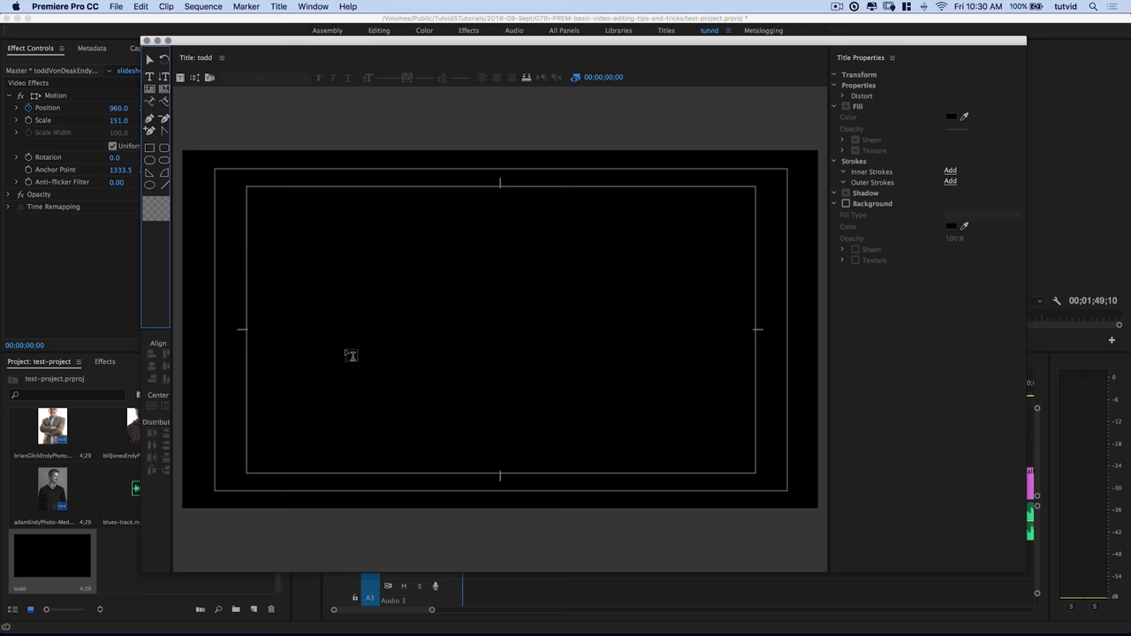
click(255, 456)
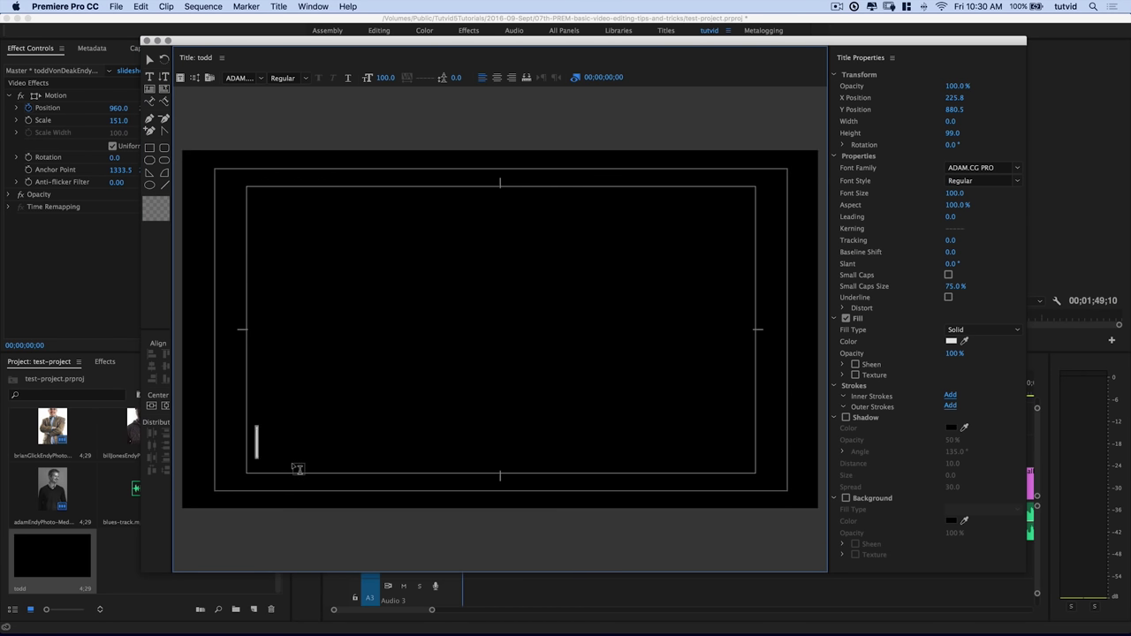
text(TODD)
click(148, 59)
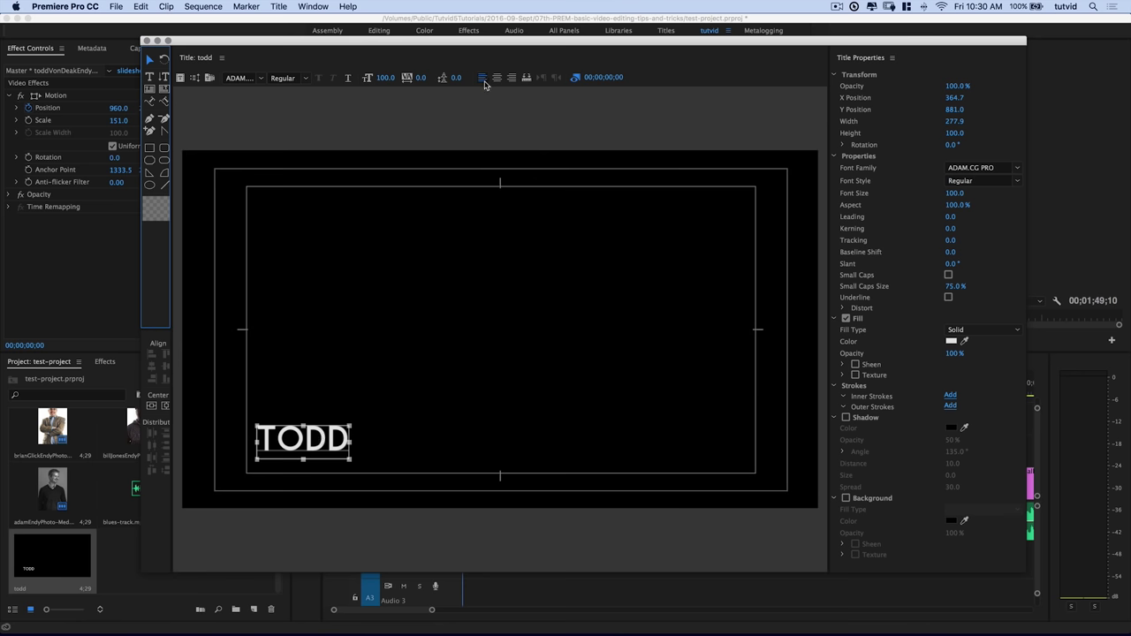
click(481, 80)
drag(322, 437, 313, 455)
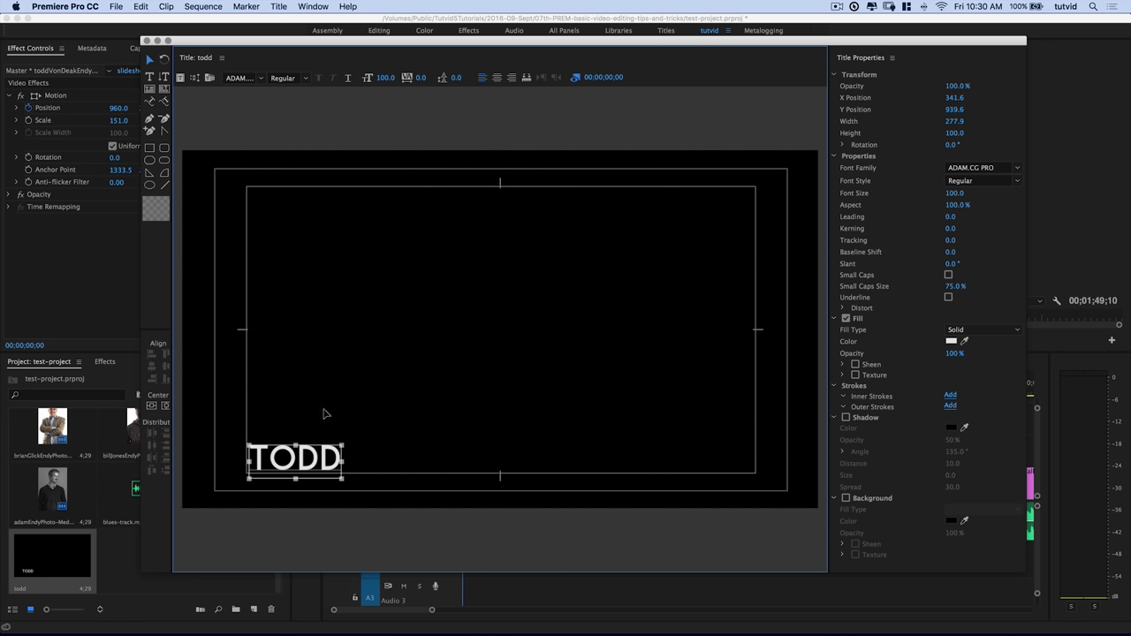
click(147, 40)
- Place the first name title at the start of Video 2 and play it back over the headshot
drag(51, 557, 485, 452)
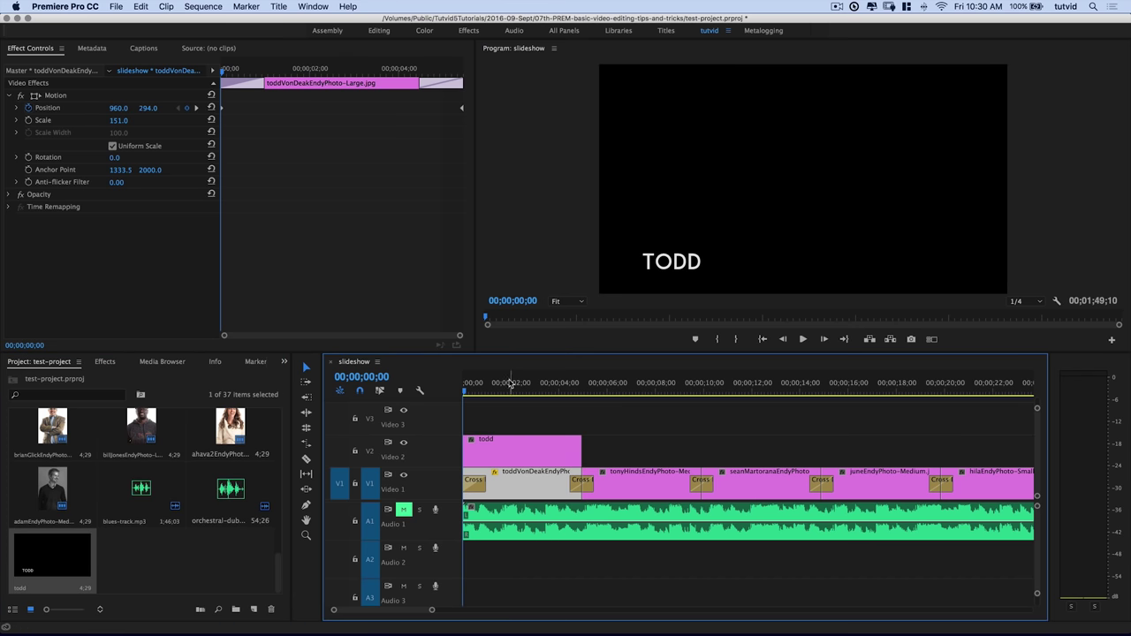
drag(495, 392, 525, 394)
key(space)
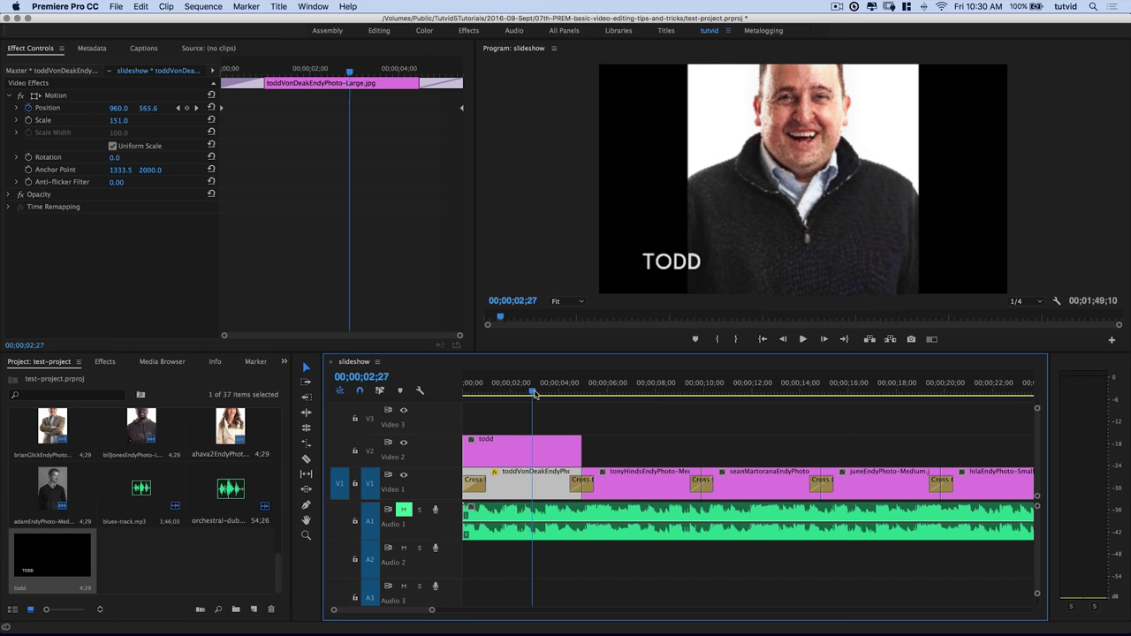
- Duplicate the first name title in the Project panel
click(53, 563)
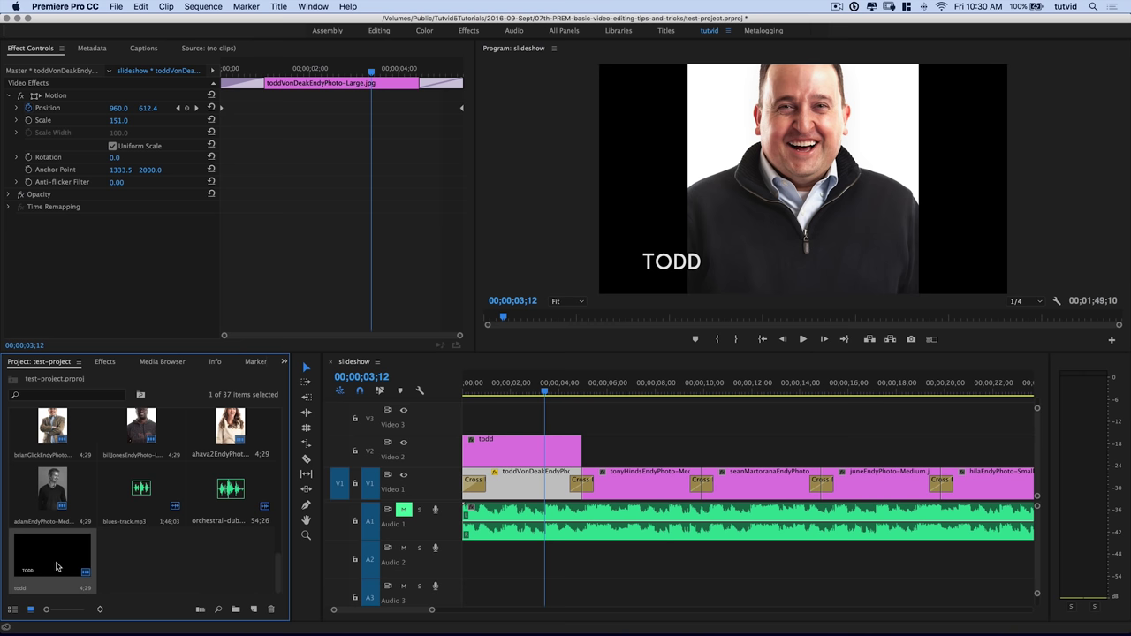
right_click(62, 554)
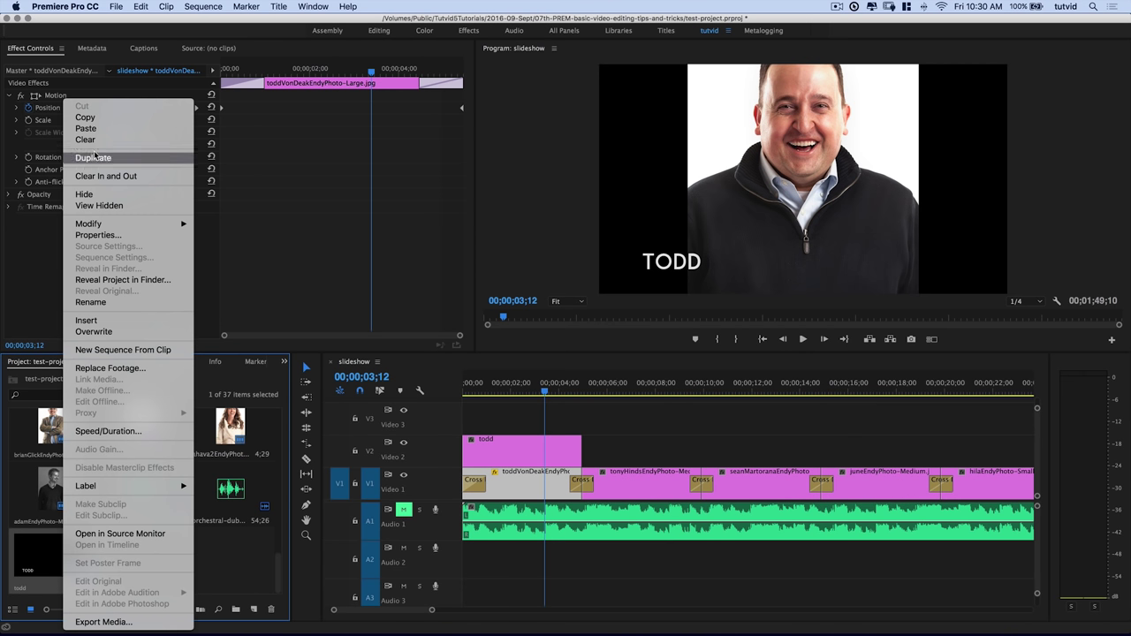
click(114, 159)
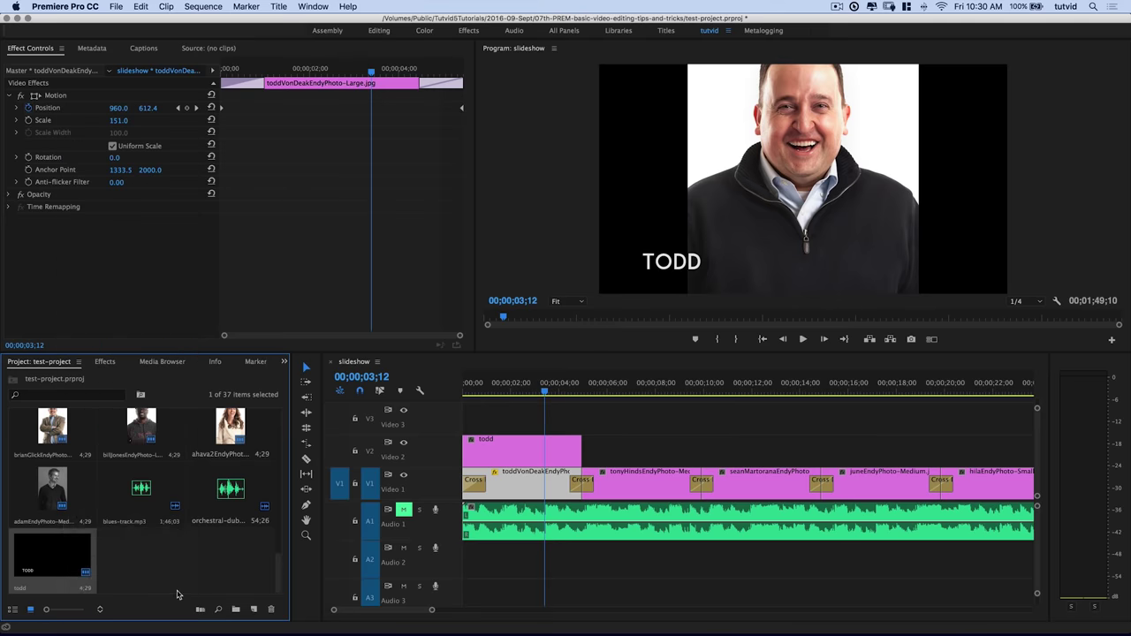
drag(67, 559, 122, 592)
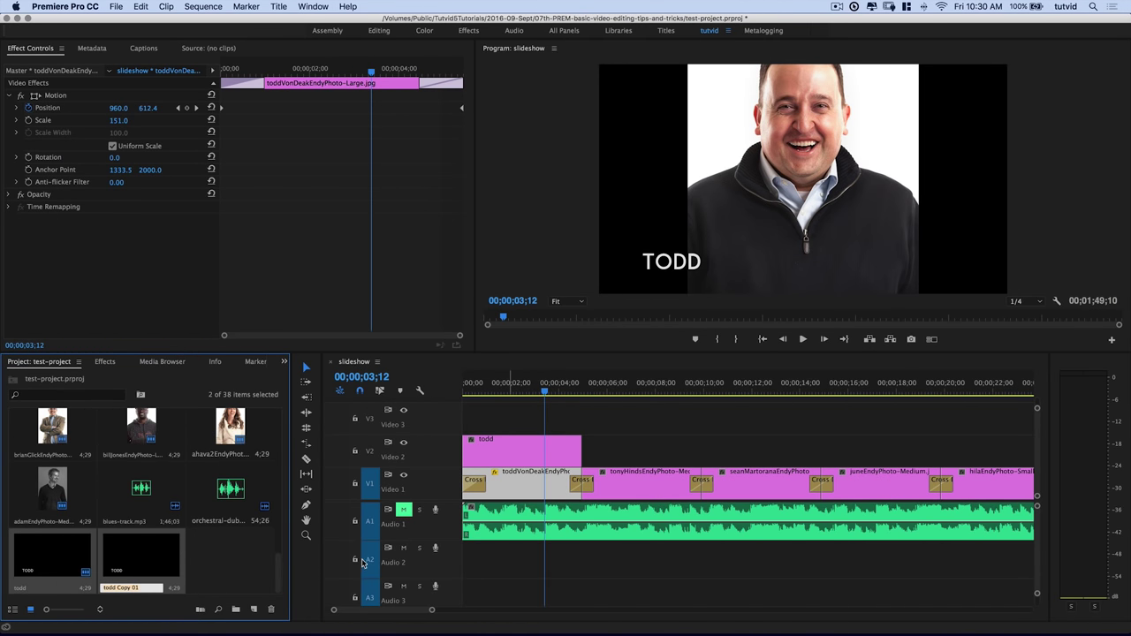
- Rename the copy for the second person and change its text's last two letters to NY
text(to)
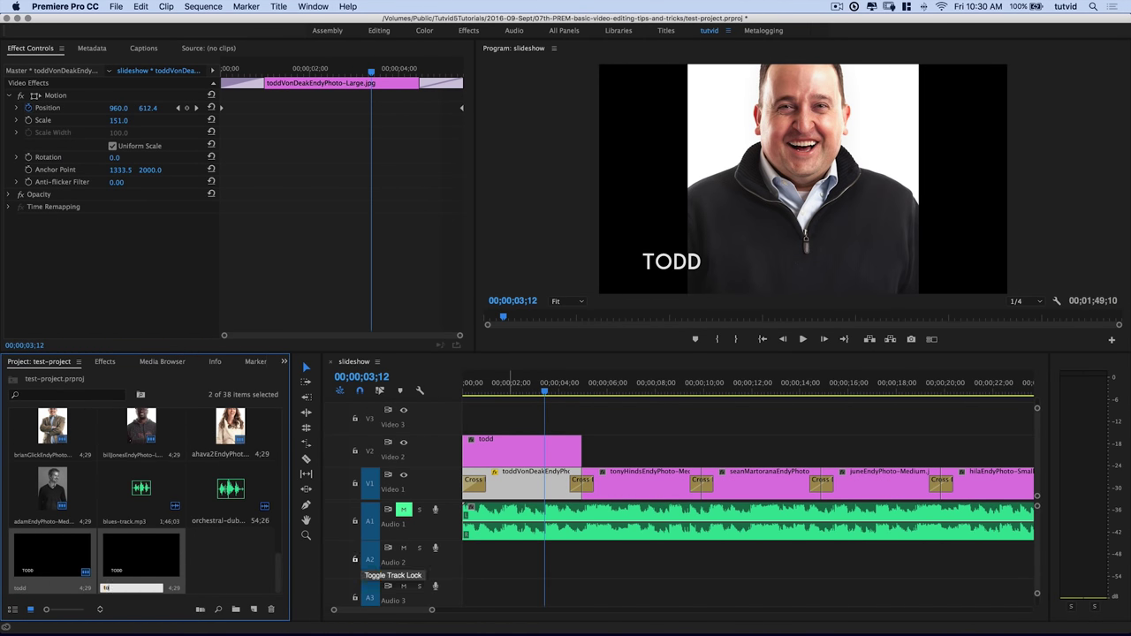
text(ny)
key(Return)
double_click(123, 556)
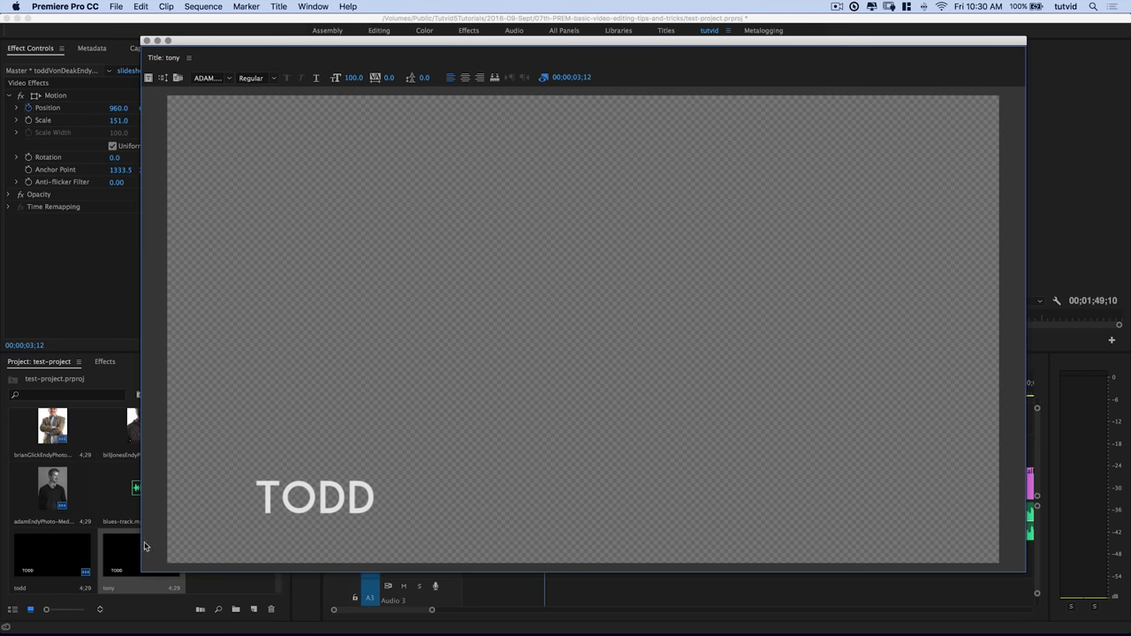
double_click(304, 459)
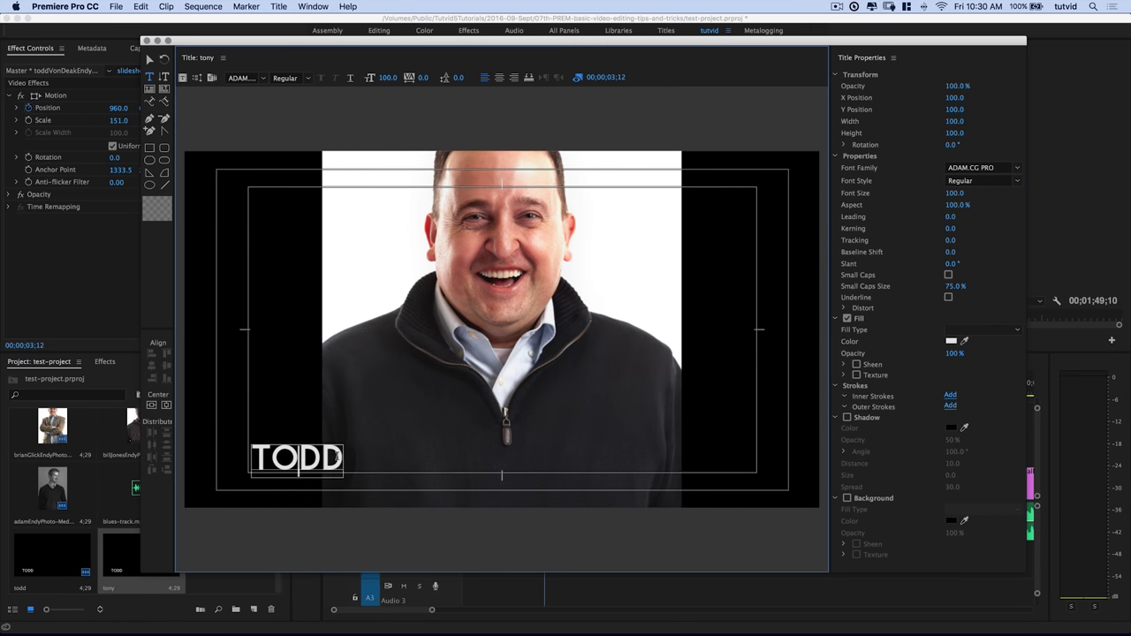
key(shift+Left)
key(shift+Left)
text(NY)
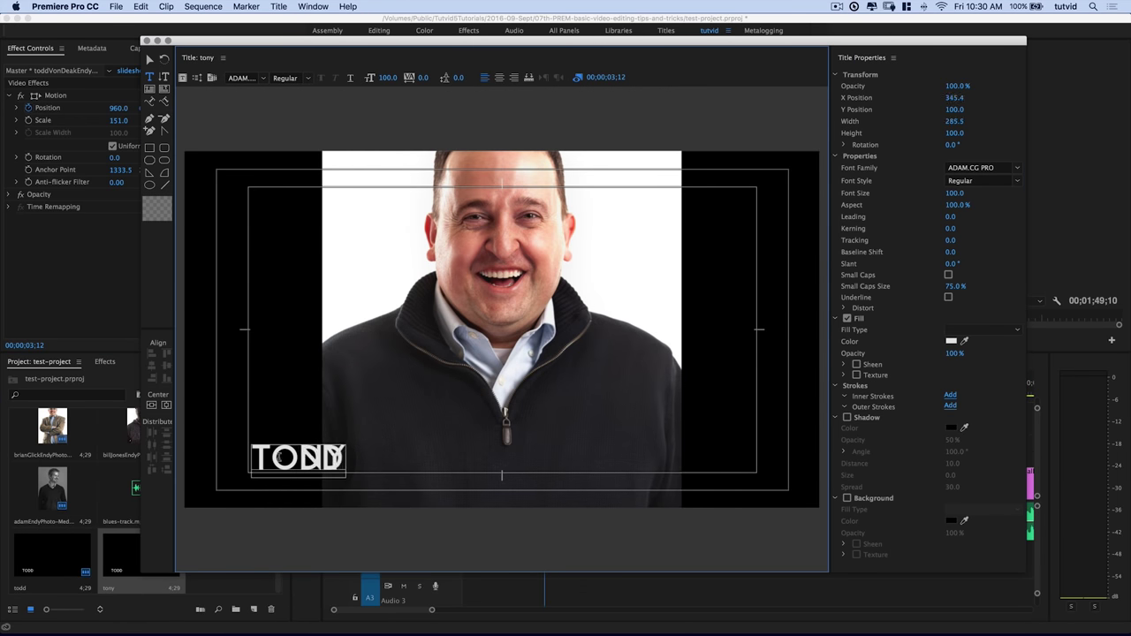
click(150, 59)
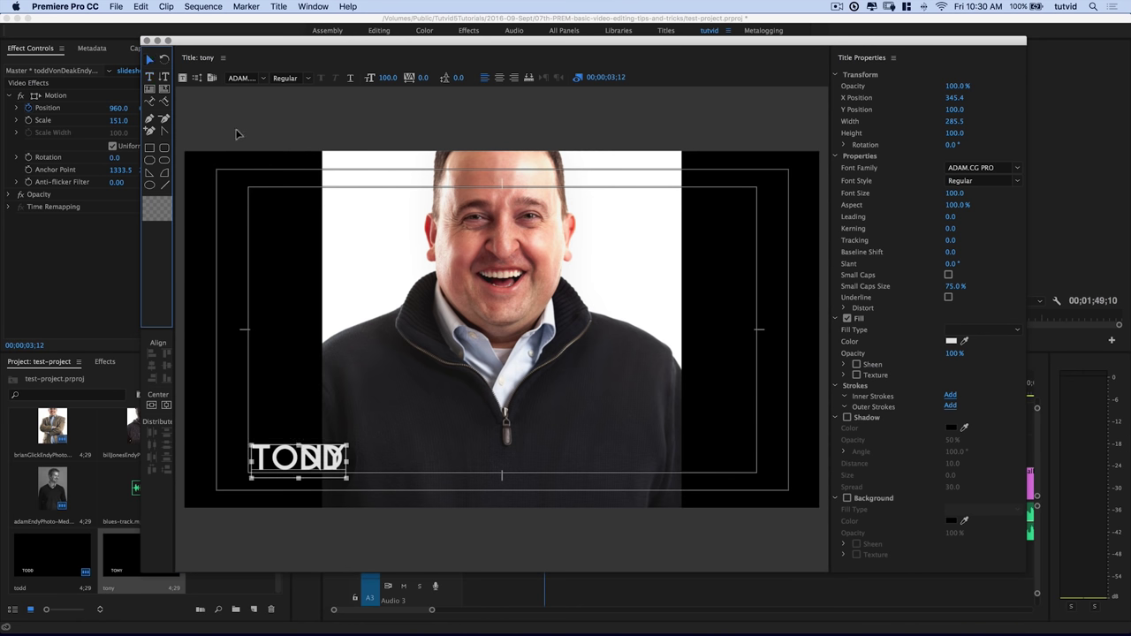
click(146, 40)
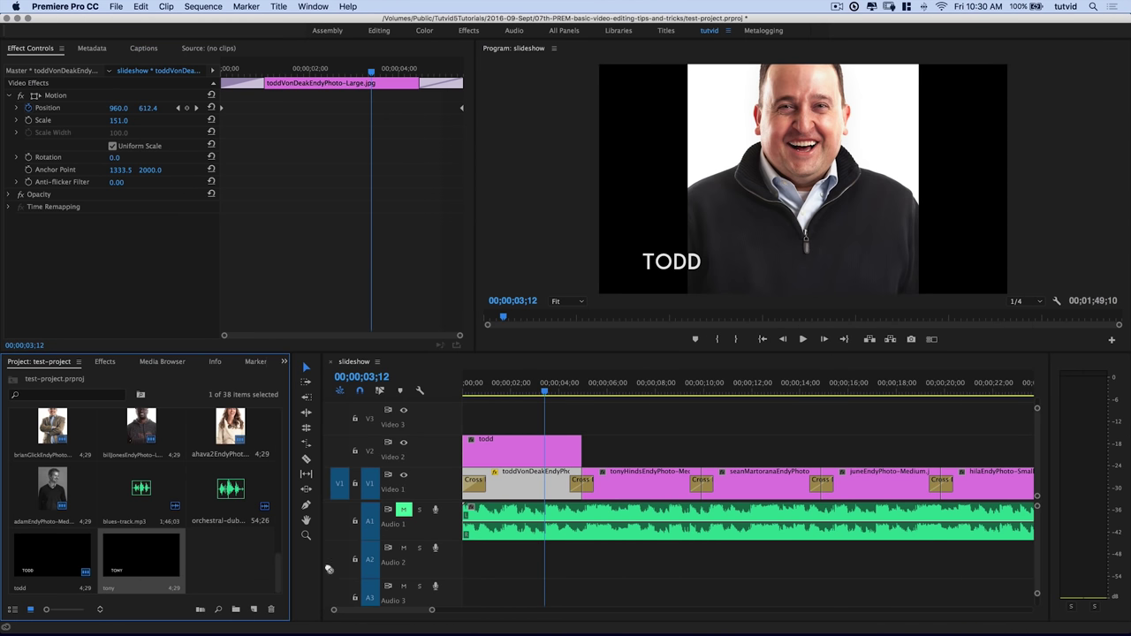
- Place the second name title after the first on Video 2 and add default cross dissolves to both
drag(148, 570, 592, 457)
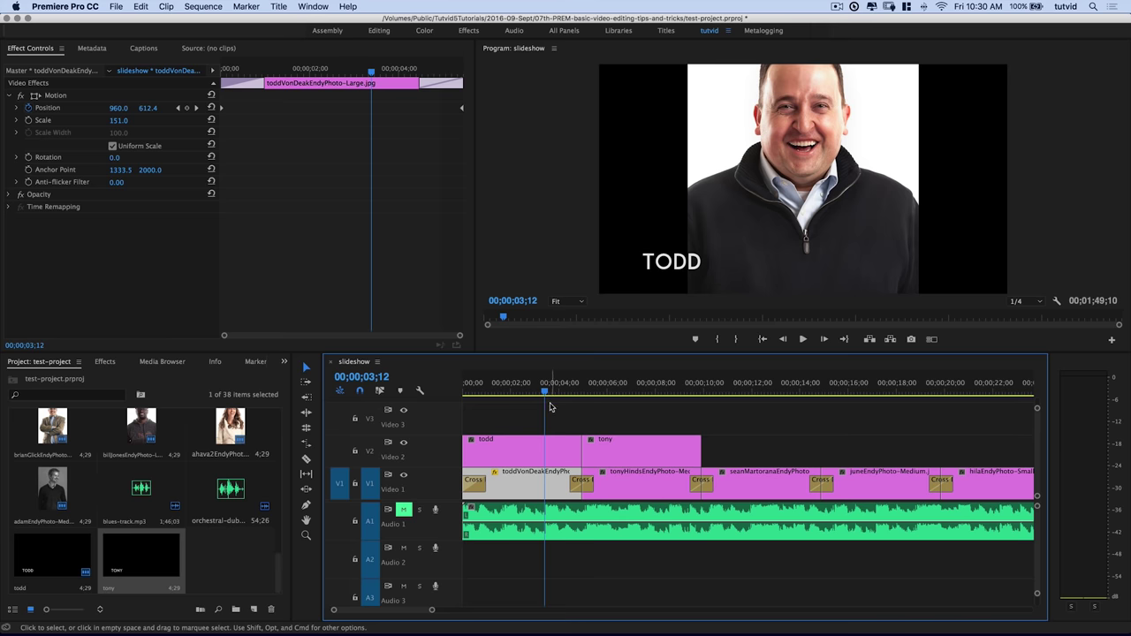
drag(554, 394, 986, 394)
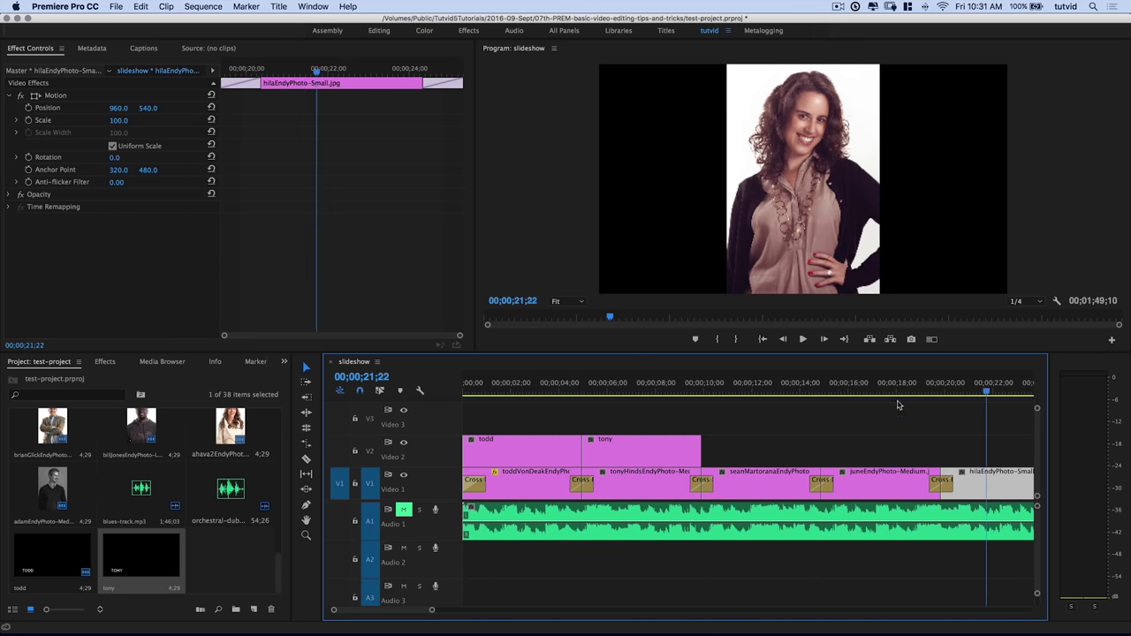
drag(898, 405, 530, 491)
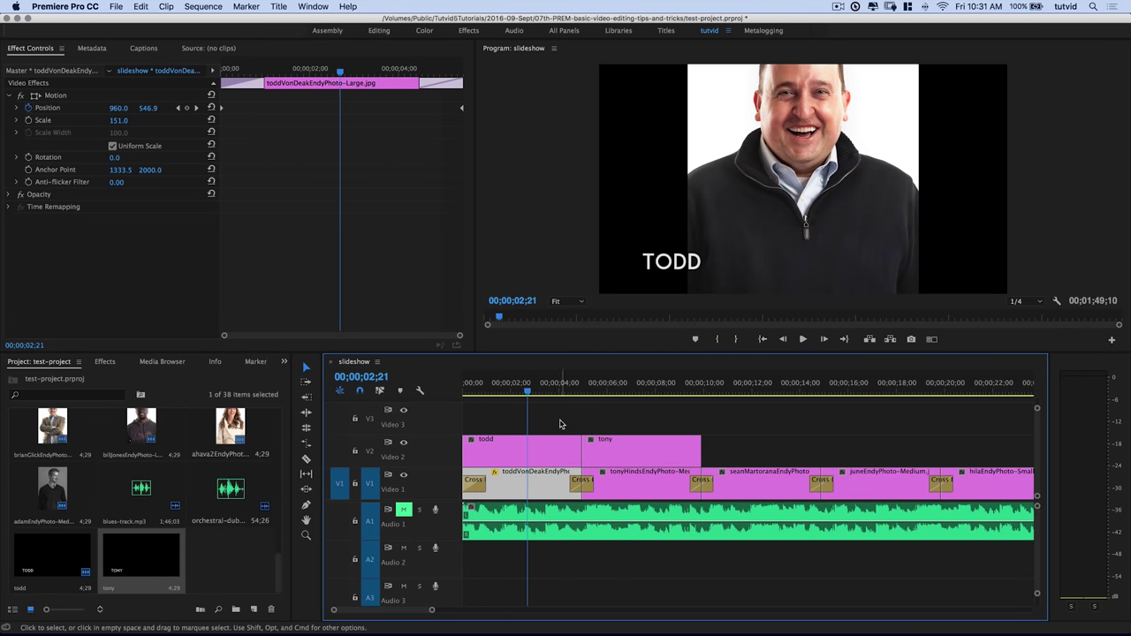
drag(564, 413, 612, 453)
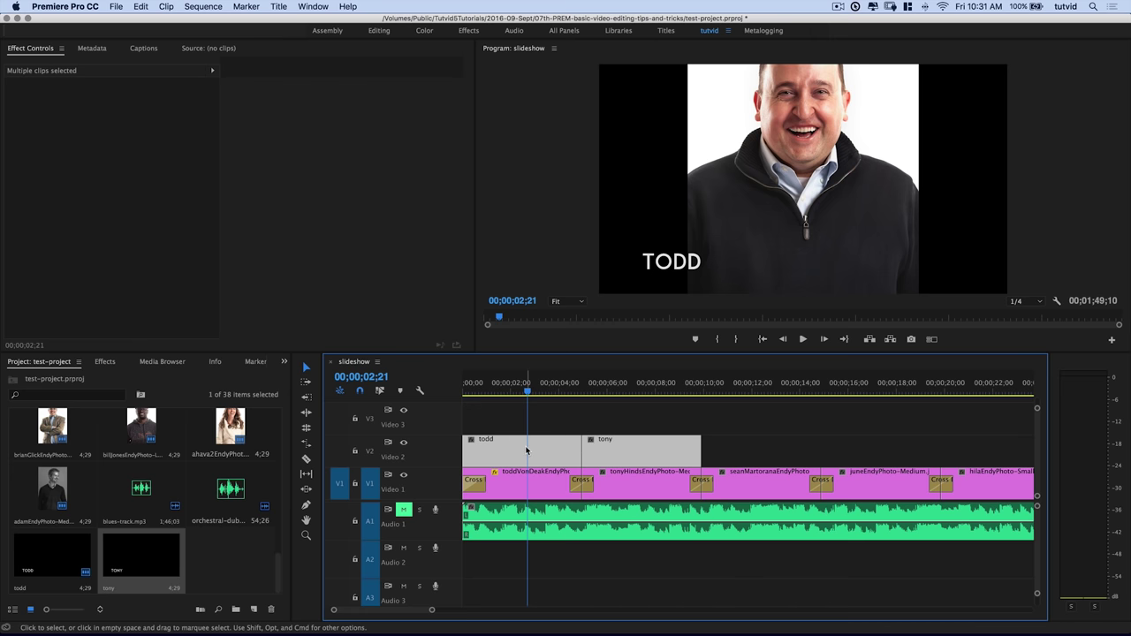
drag(564, 413, 611, 451)
key(shift+d)
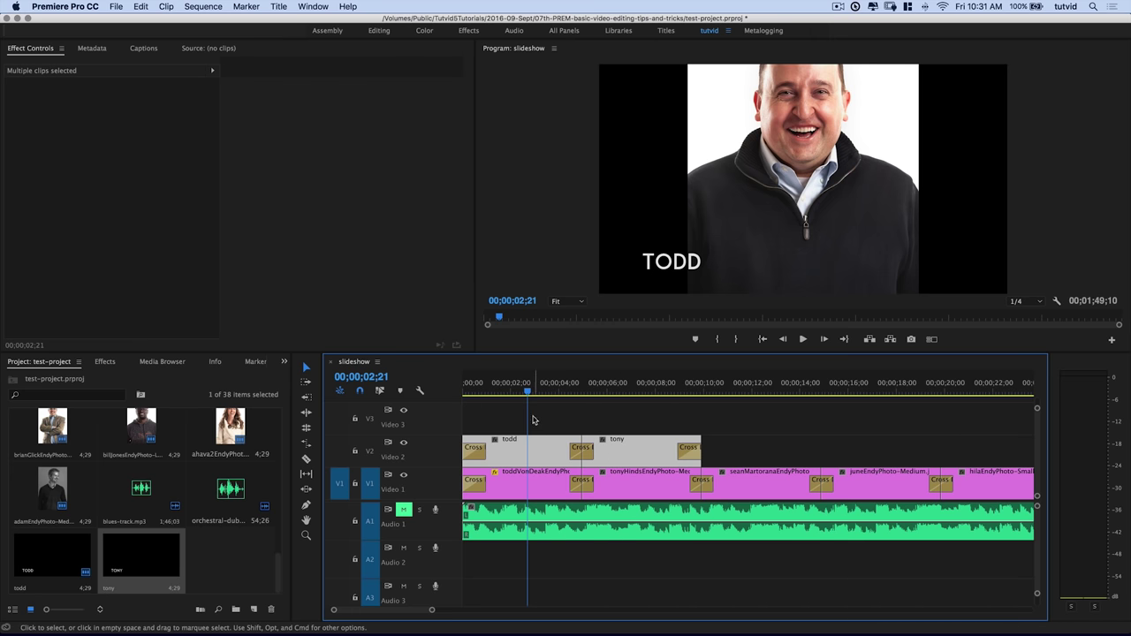
- Play the sequence from the start to preview the opening name titles, stopping on the second headshot
key(Home)
key(d)
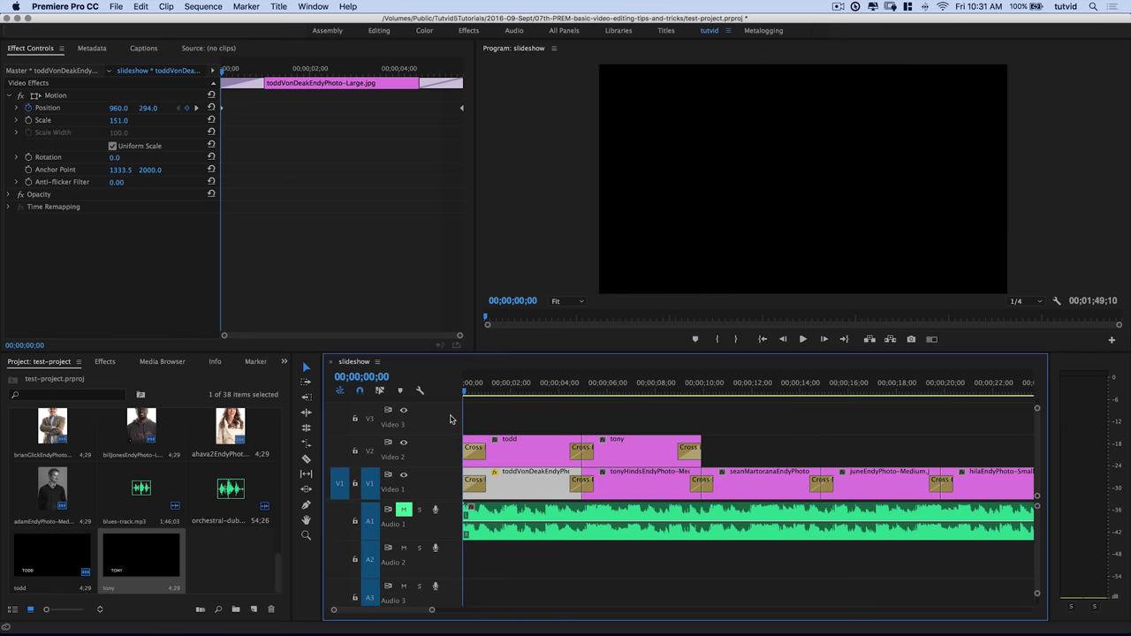
key(space)
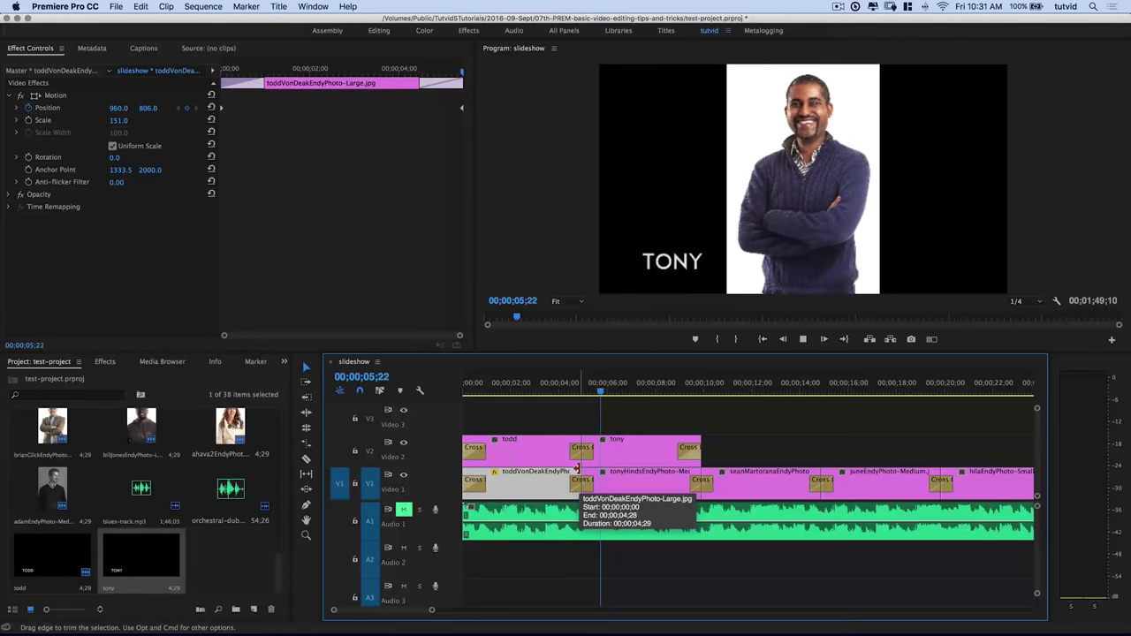
click(684, 469)
- Zoom the timeline out to show the whole slideshow and return to the start
key(minus)
key(minus)
key(minus)
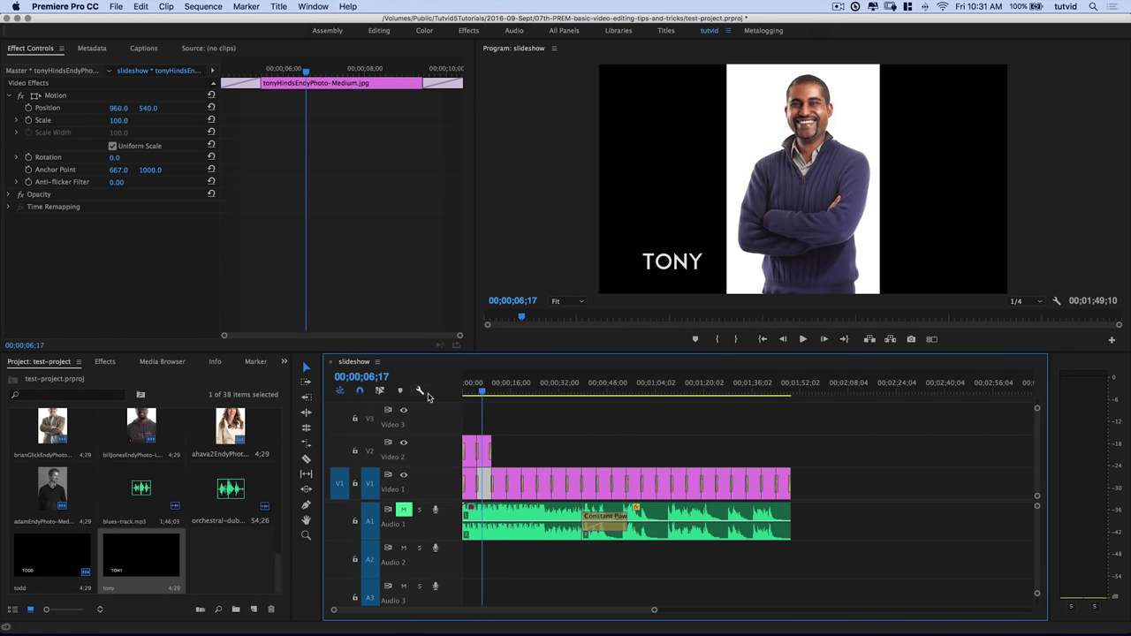
key(Home)
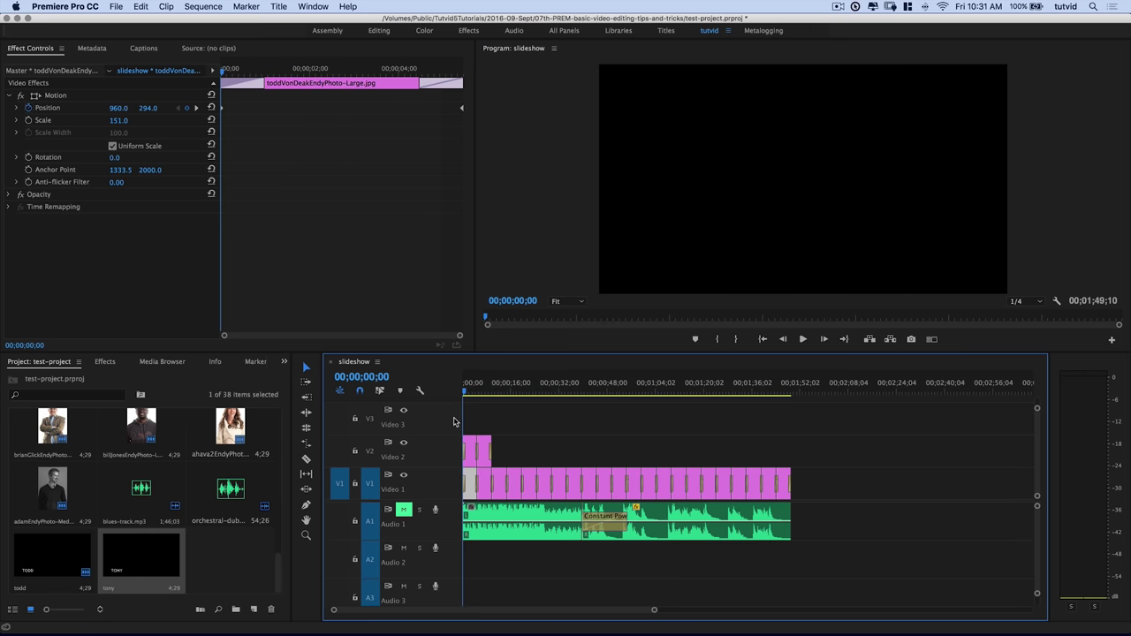
click(474, 416)
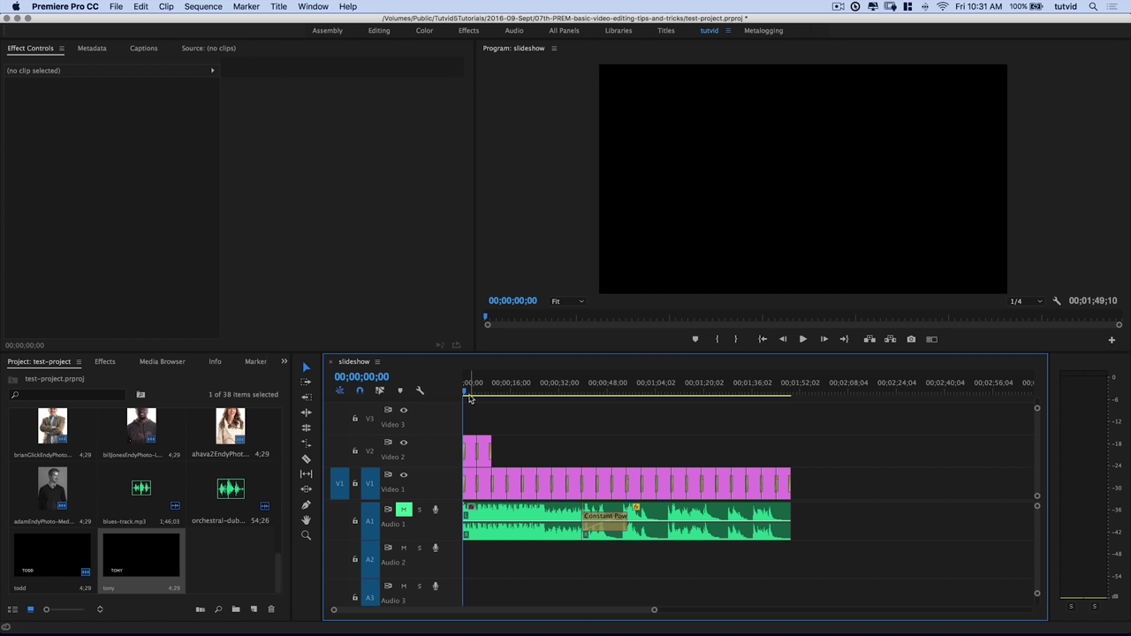
- Scrub through the whole slideshow to review it, then preview the opening titles again
key(d)
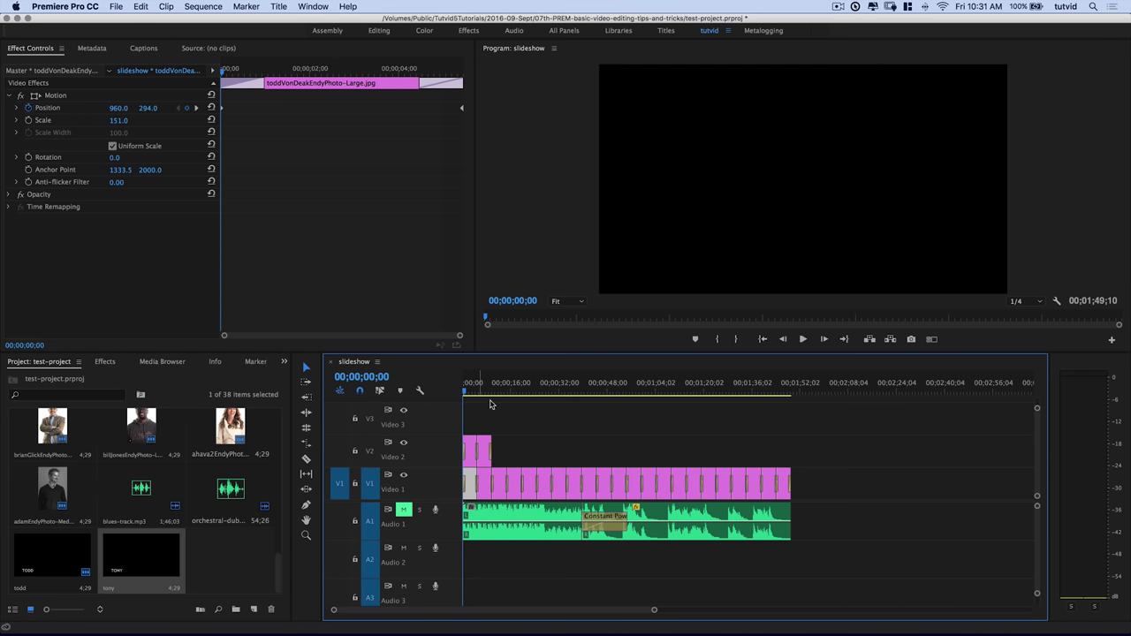
drag(471, 394, 417, 405)
drag(458, 395, 471, 390)
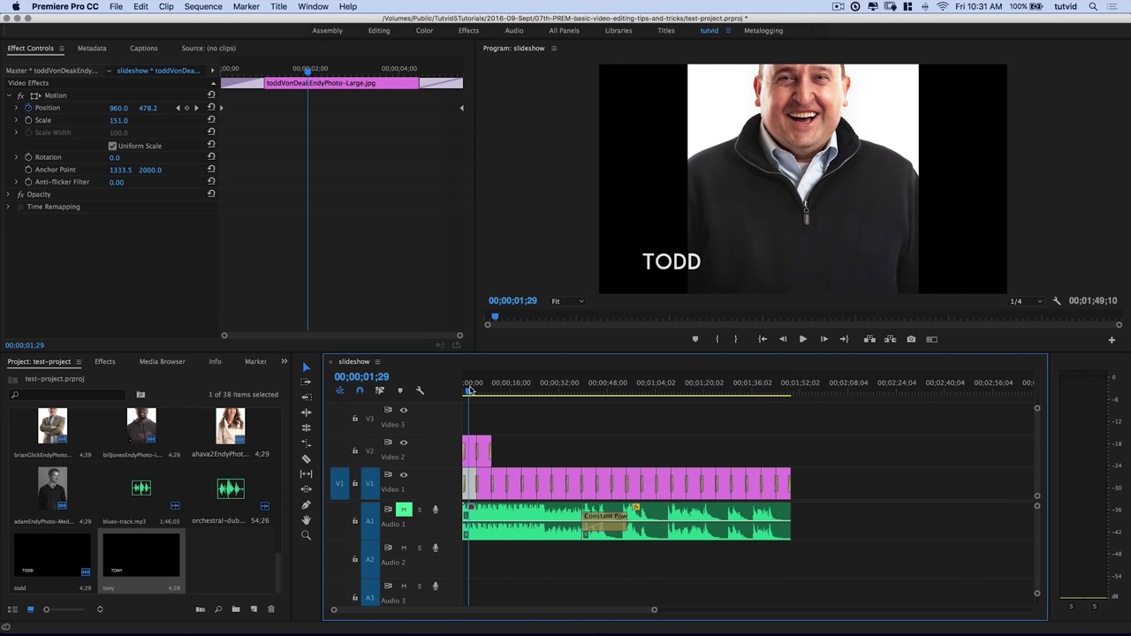
key(Home)
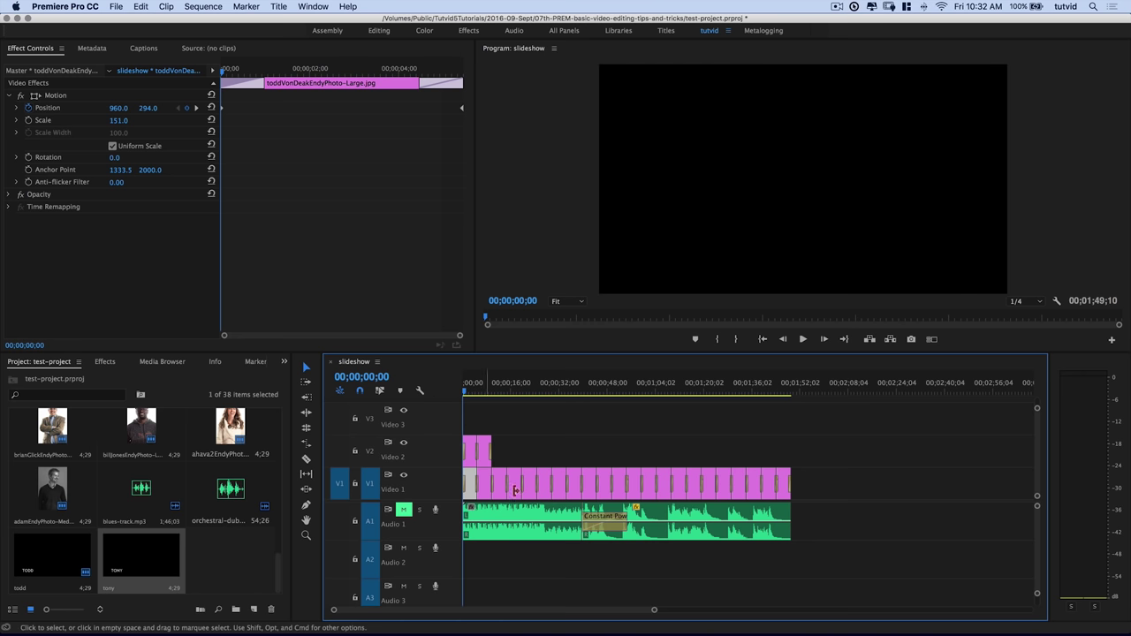
- Move the playhead back to the very beginning of the sequence at 00;00;00;00
click(574, 484)
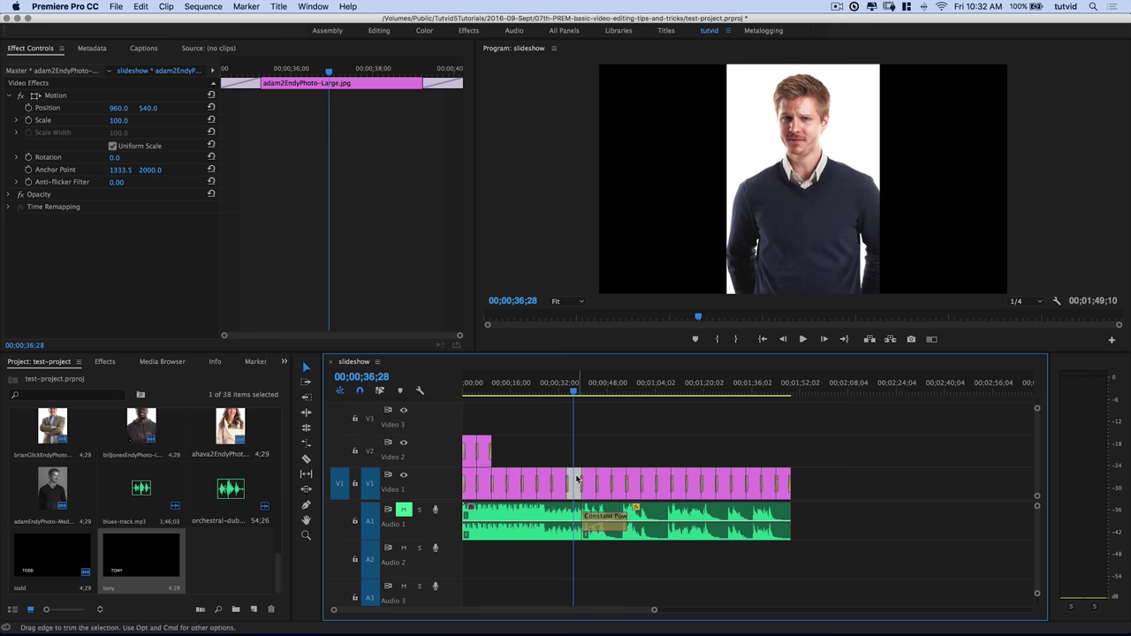
key(Up)
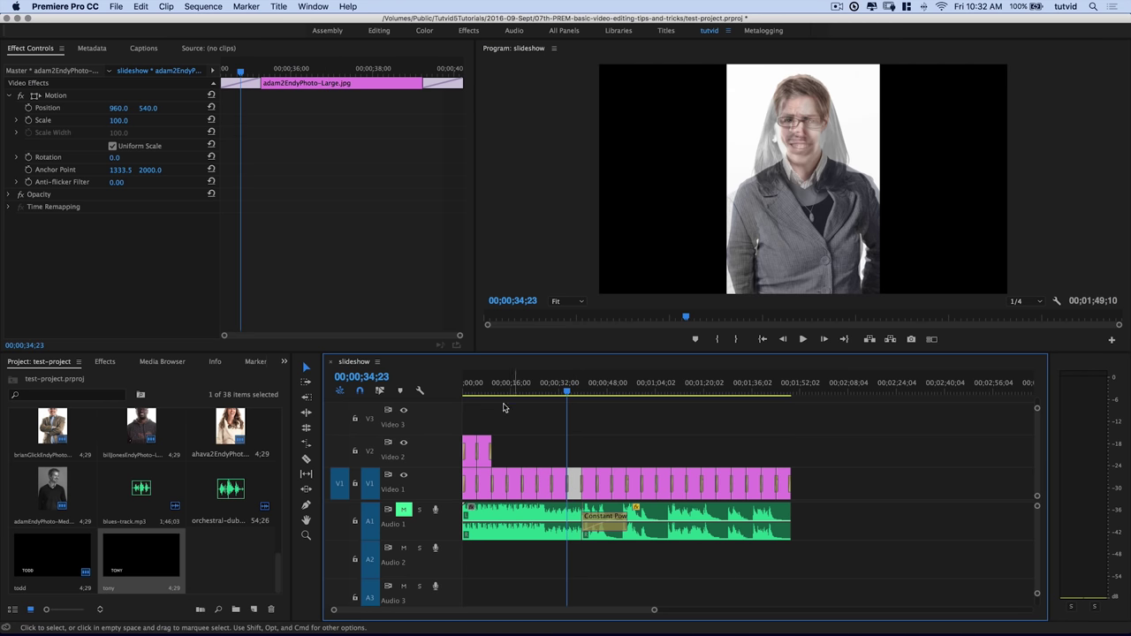
drag(493, 392, 468, 397)
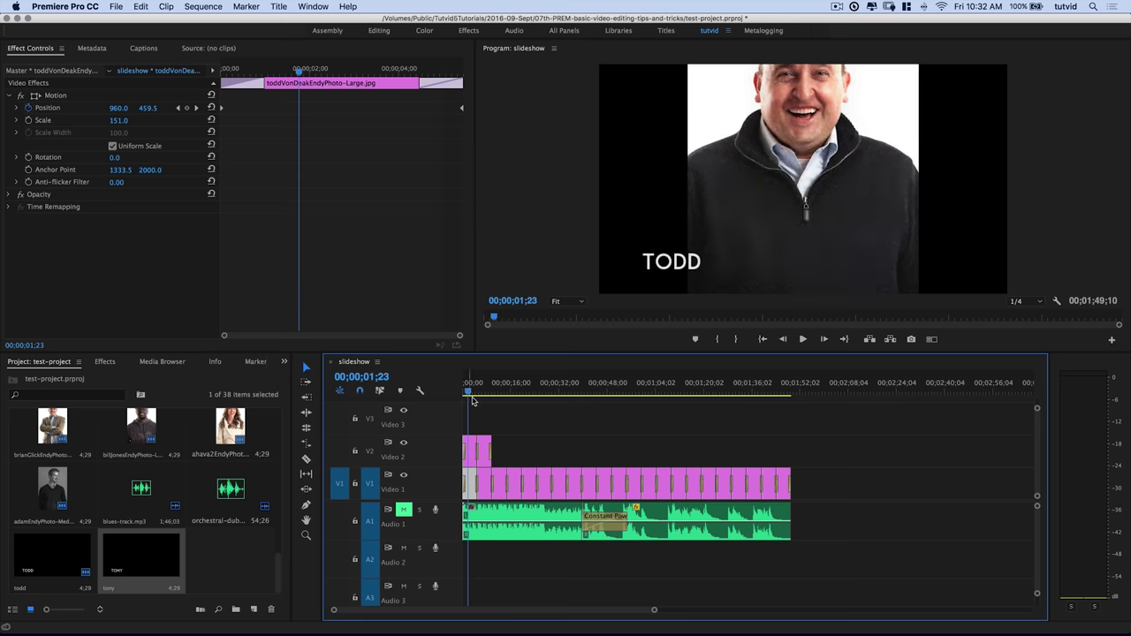
key(Home)
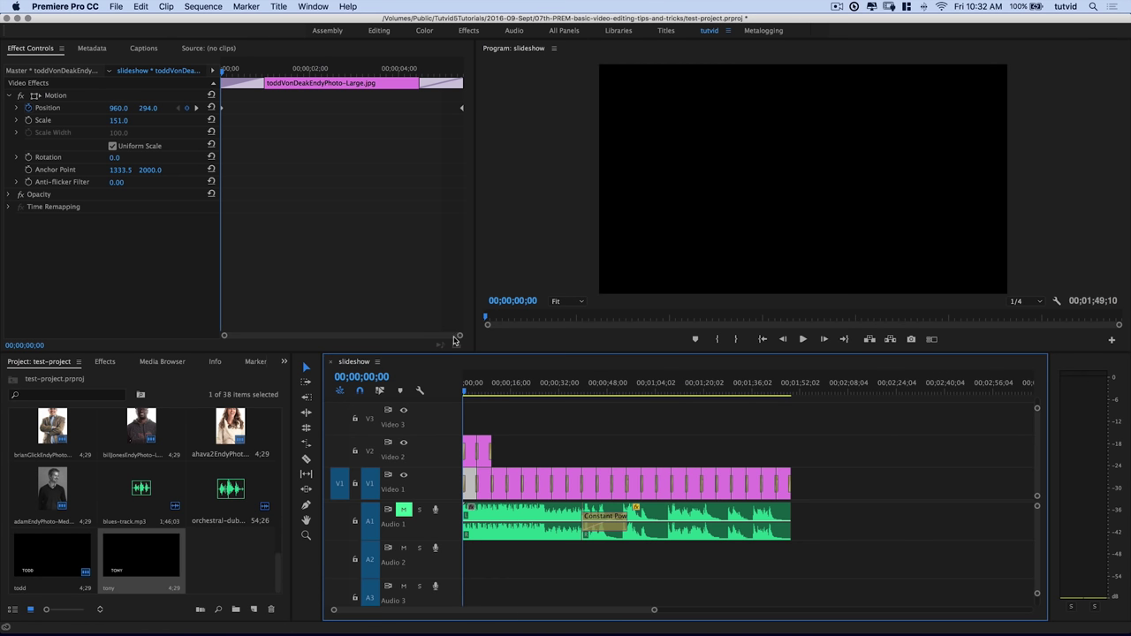
click(260, 8)
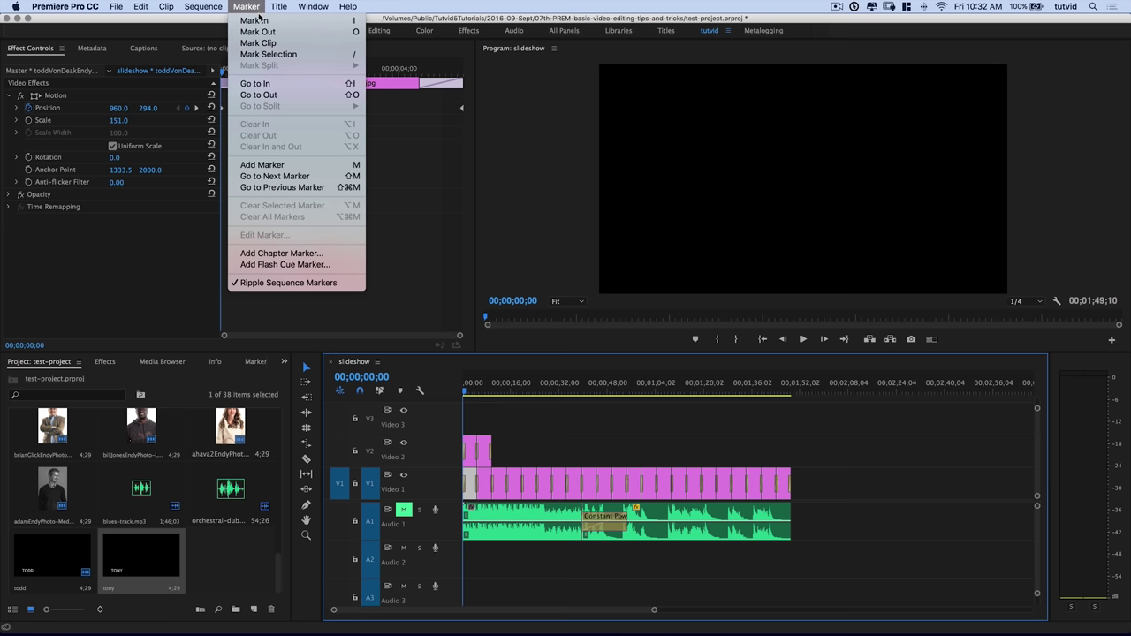
- Mark In at 00;00;00;00 and Mark Out at the sequence end, then return to the start
click(355, 21)
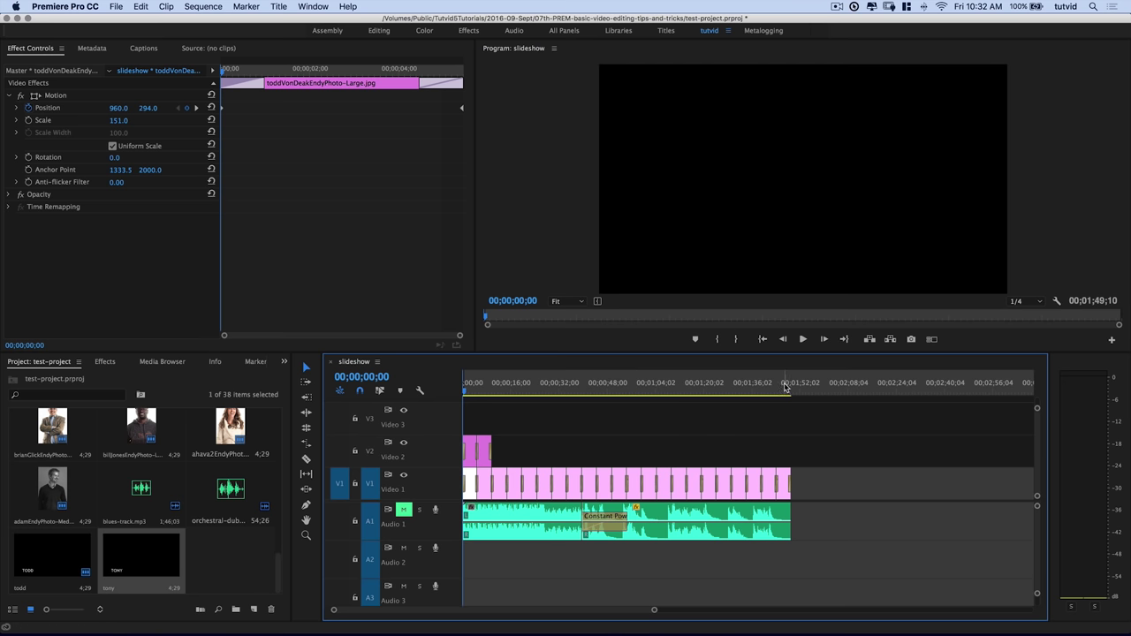
click(784, 387)
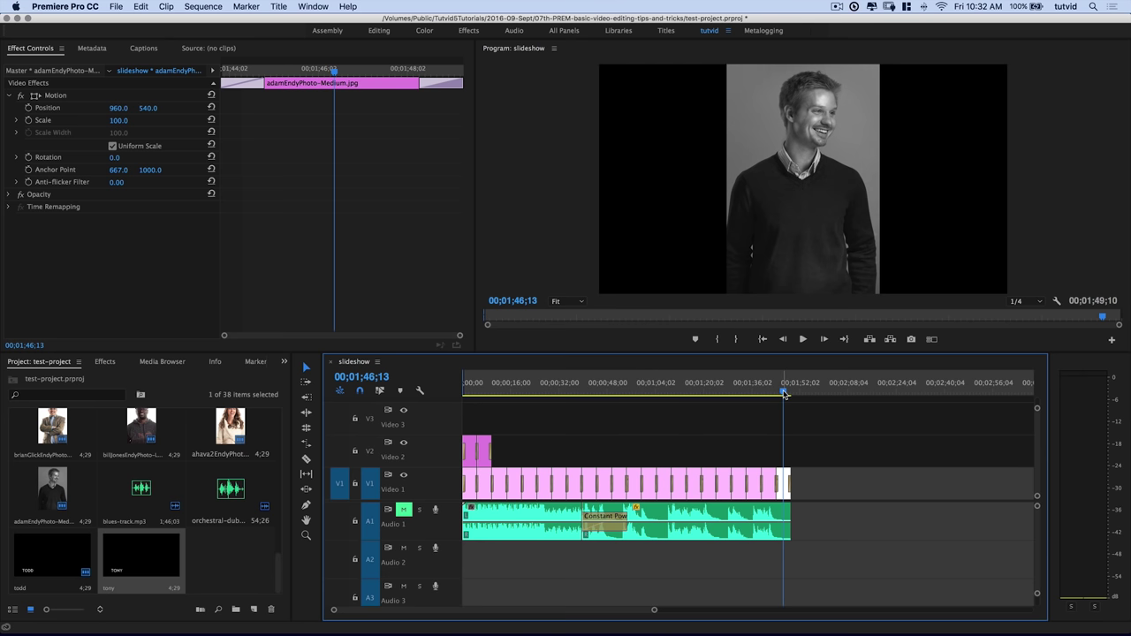
key(Down)
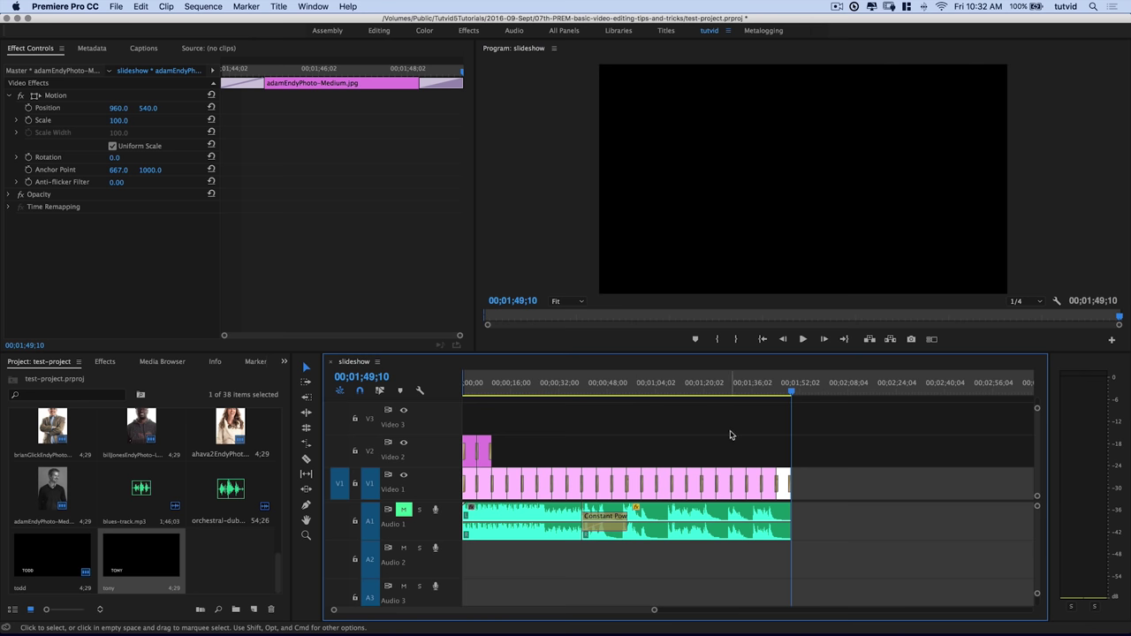
click(247, 6)
click(286, 32)
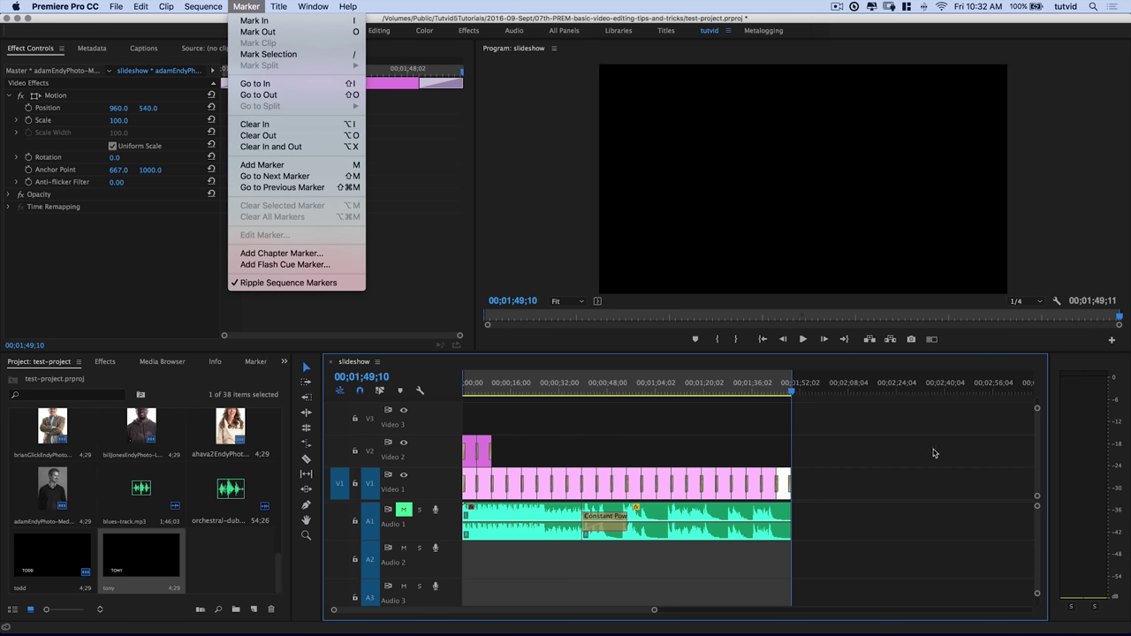
key(Home)
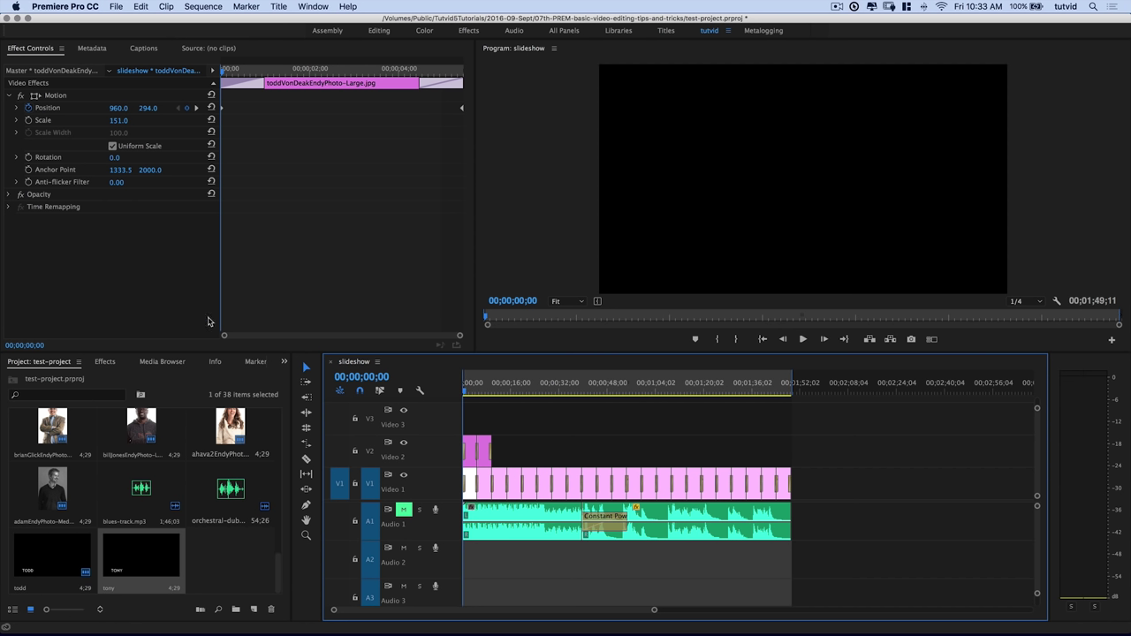
- In Export Settings, set the format to H.264 with the YouTube 1080p HD preset
click(118, 7)
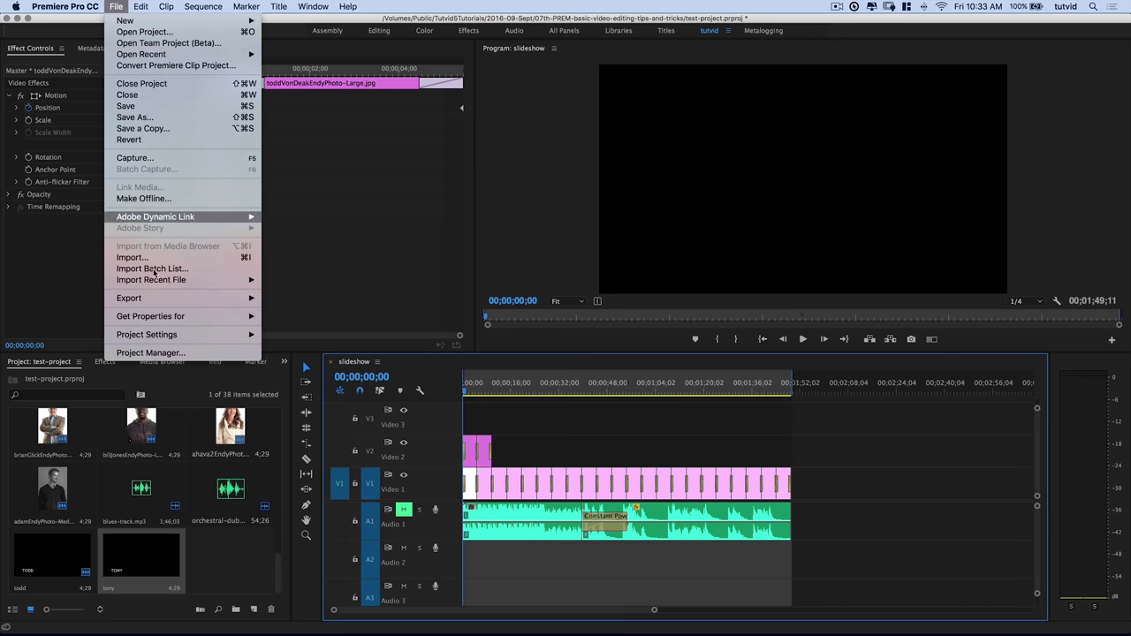
mouse_move(159, 301)
click(411, 299)
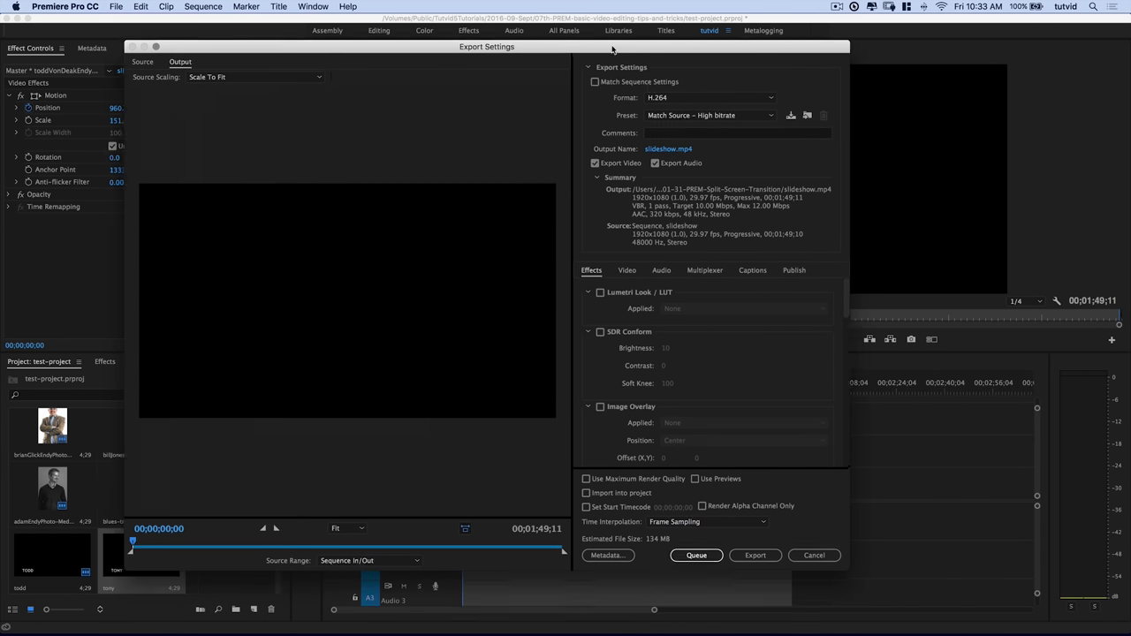
click(643, 96)
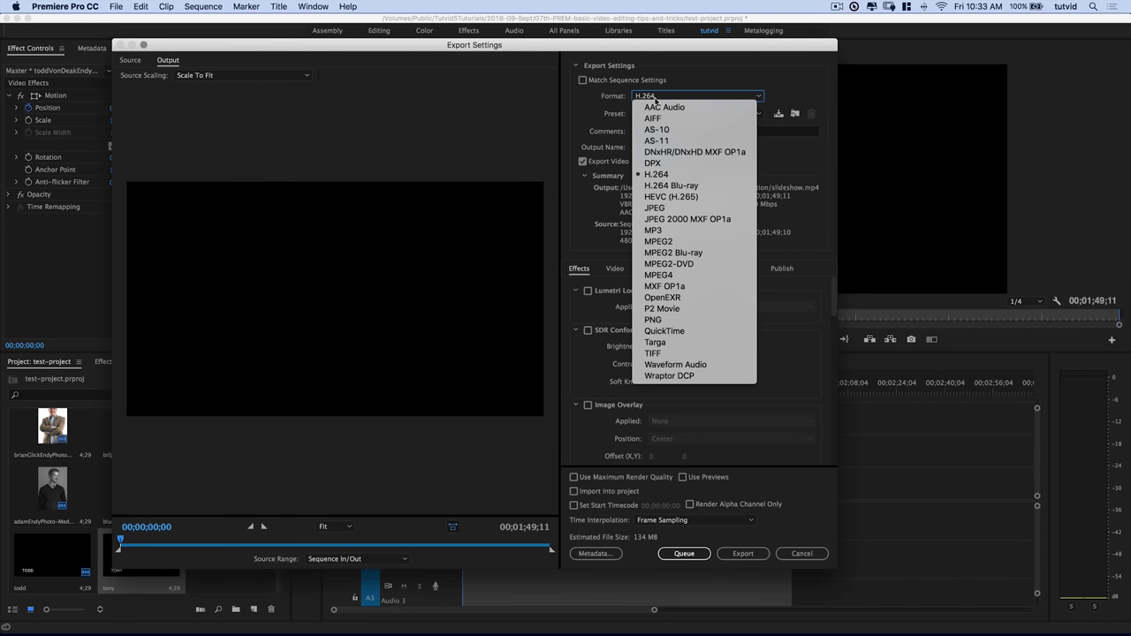
click(665, 176)
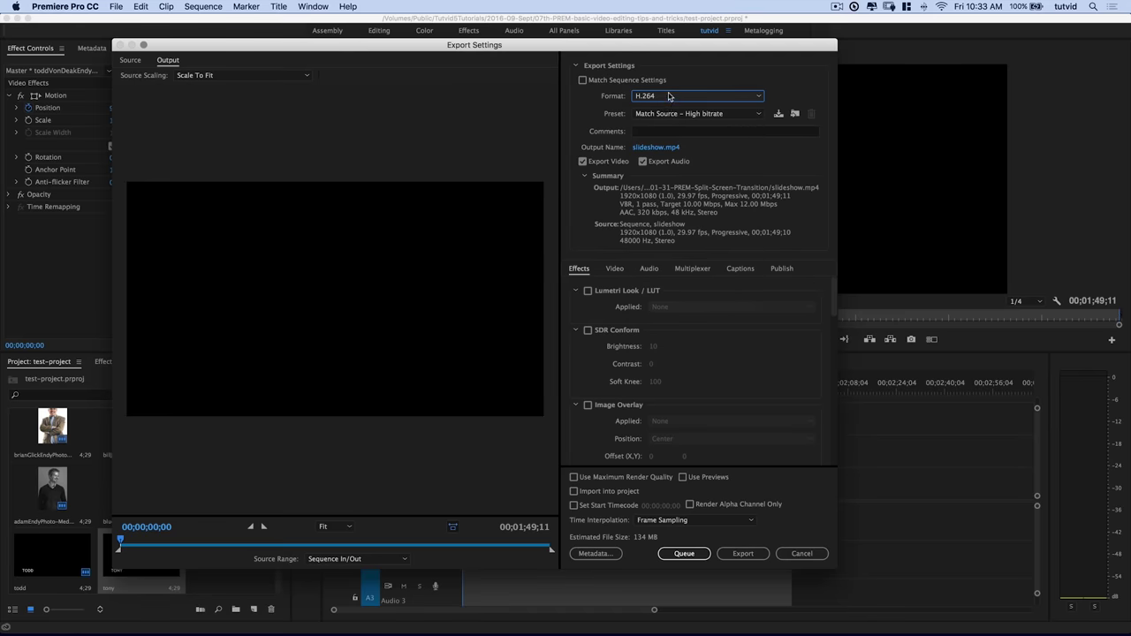
click(651, 114)
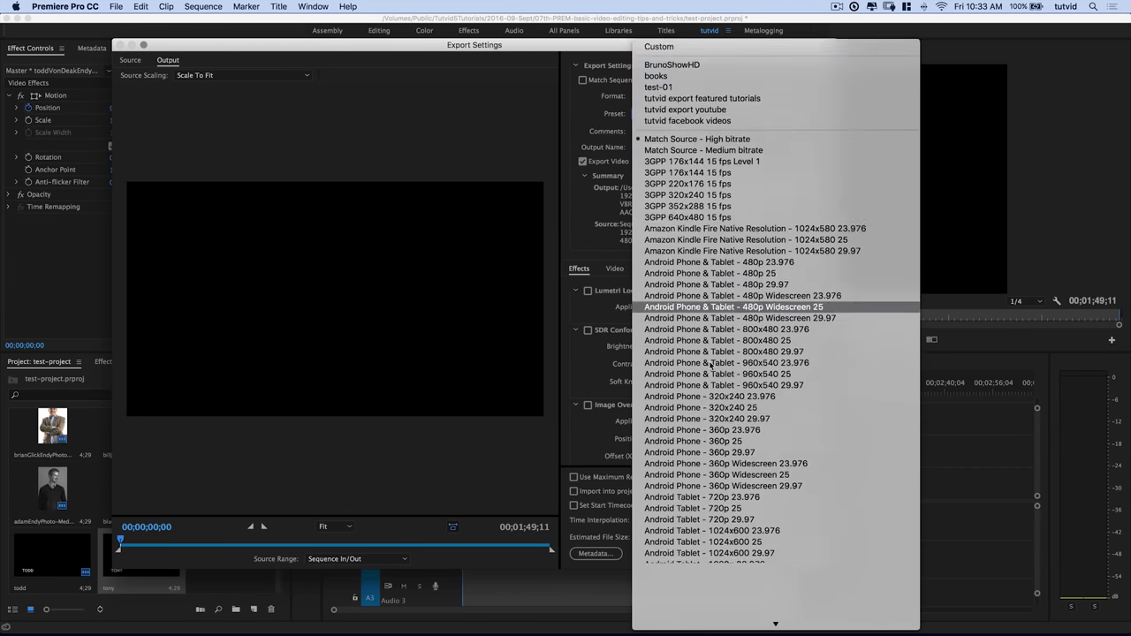
scroll(714, 343, down, 10)
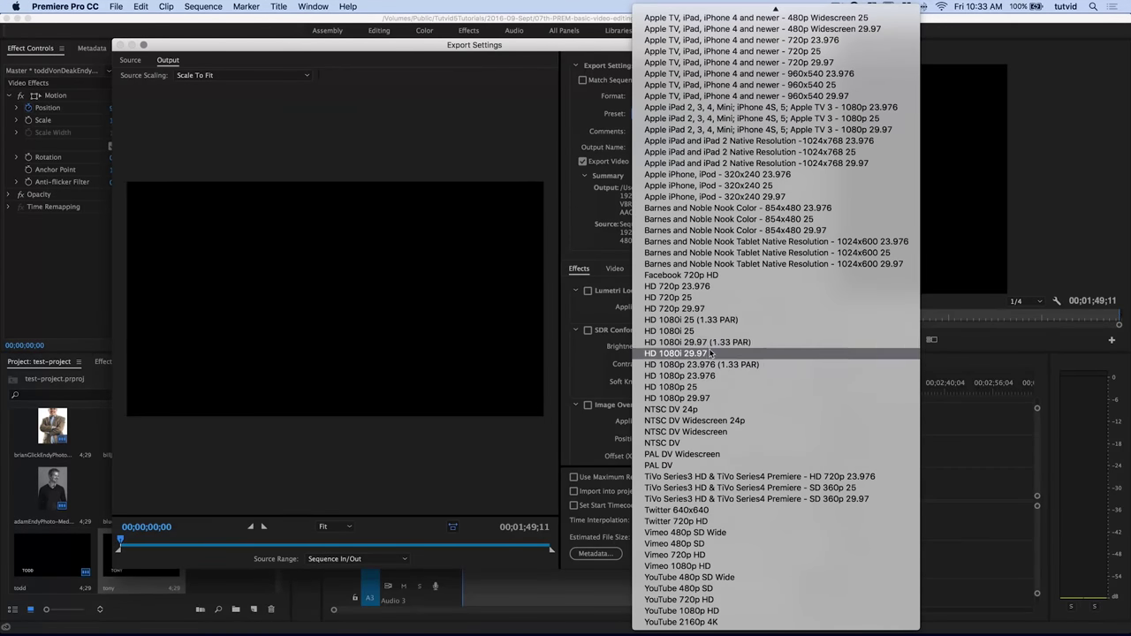
click(716, 611)
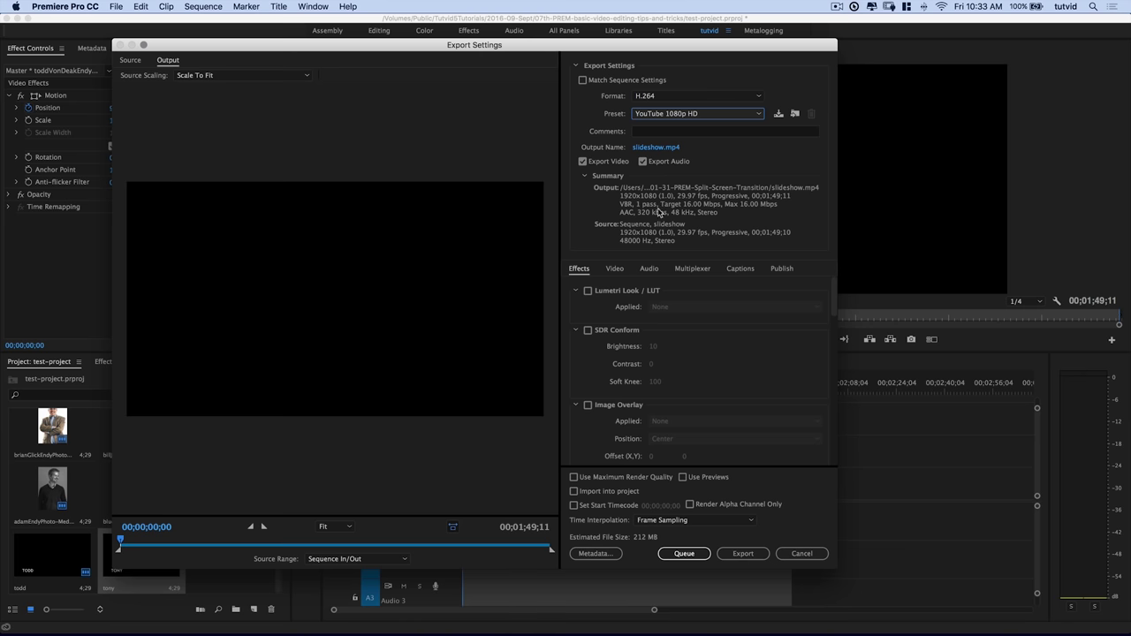
- Review the Video and Audio settings and set Source Range to Sequence In/Out
click(616, 273)
click(650, 270)
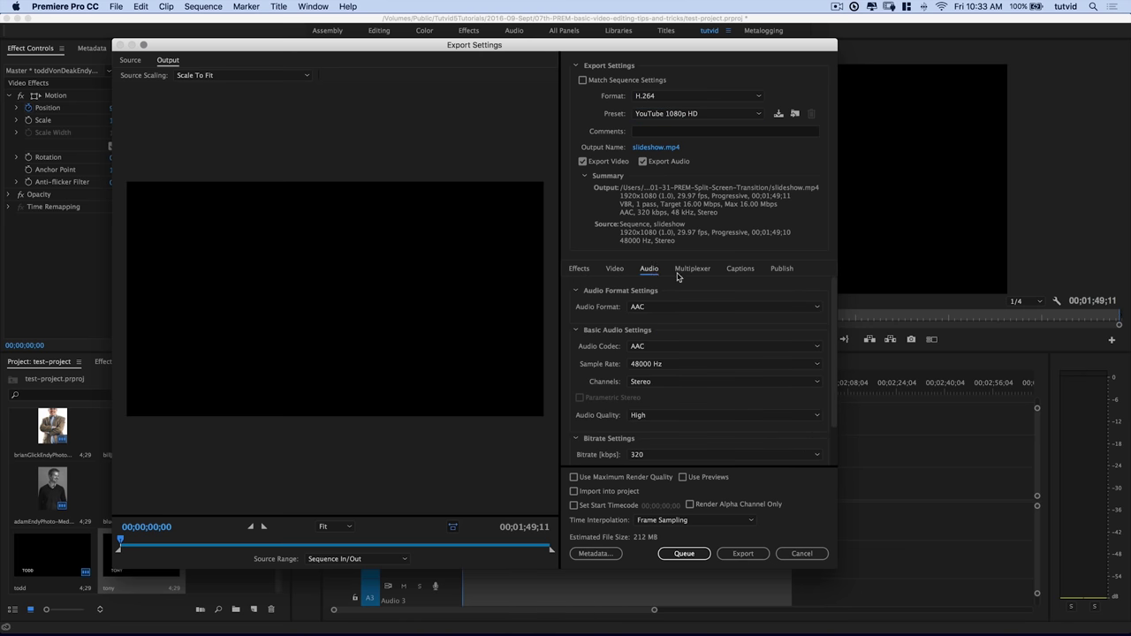
click(615, 273)
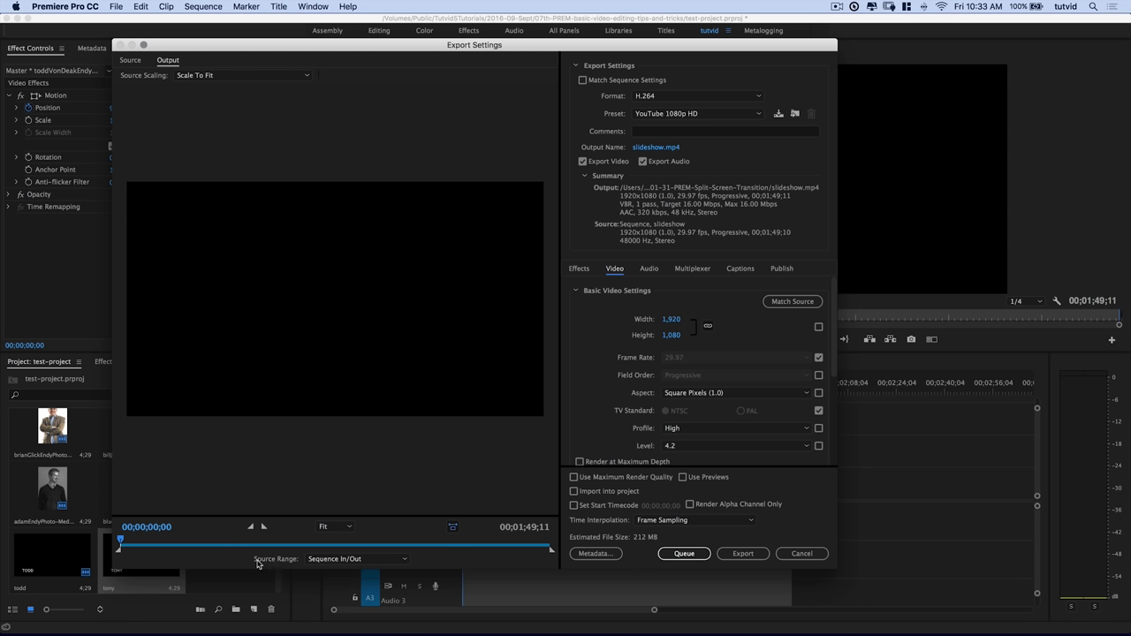
click(324, 560)
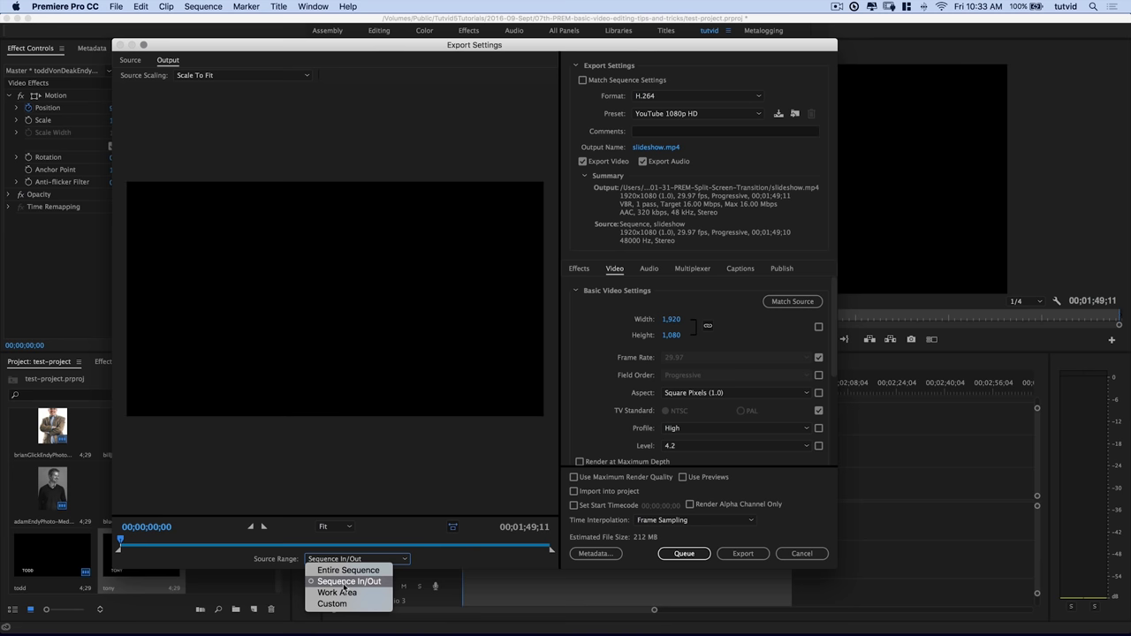
click(345, 582)
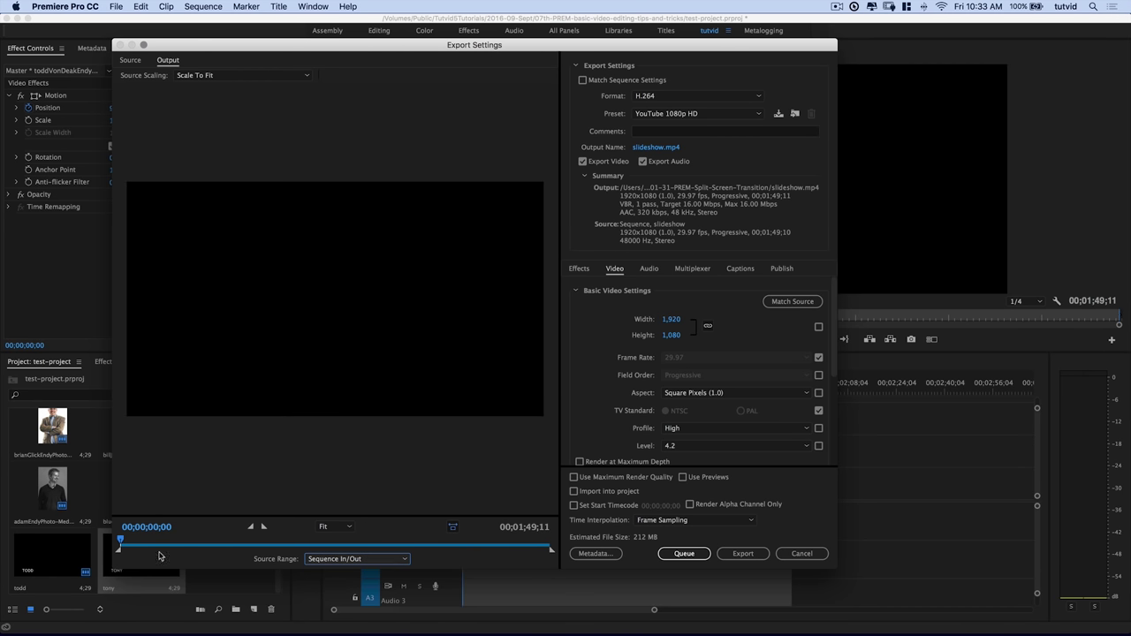
drag(121, 542, 554, 541)
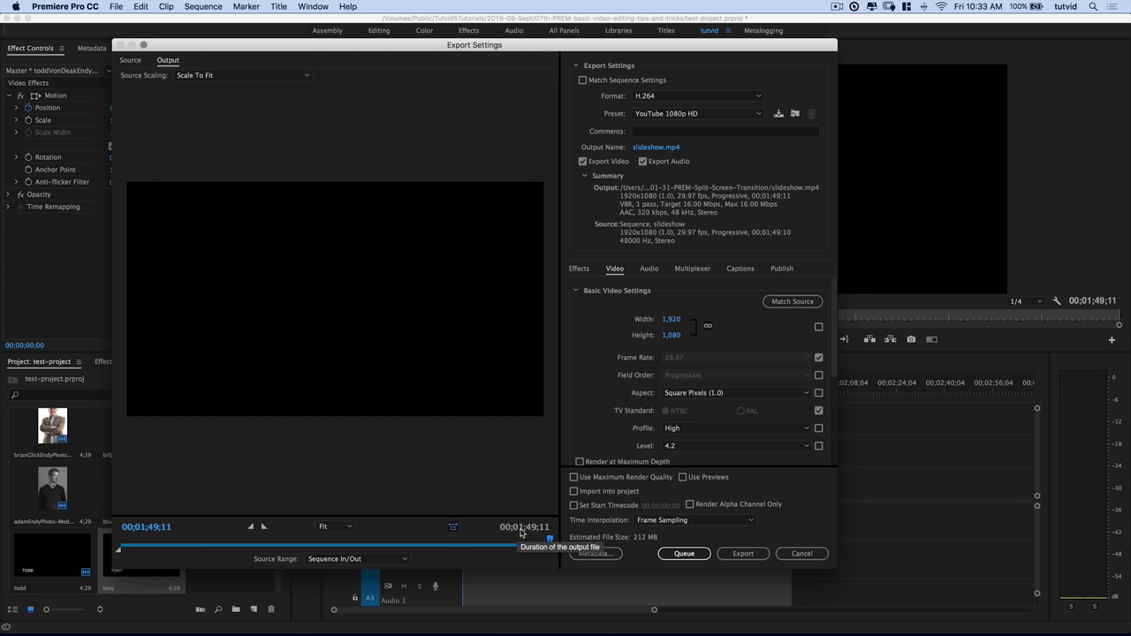
click(678, 151)
- Save the export to the Desktop as whatever-i-want.mp4 and start exporting
click(204, 160)
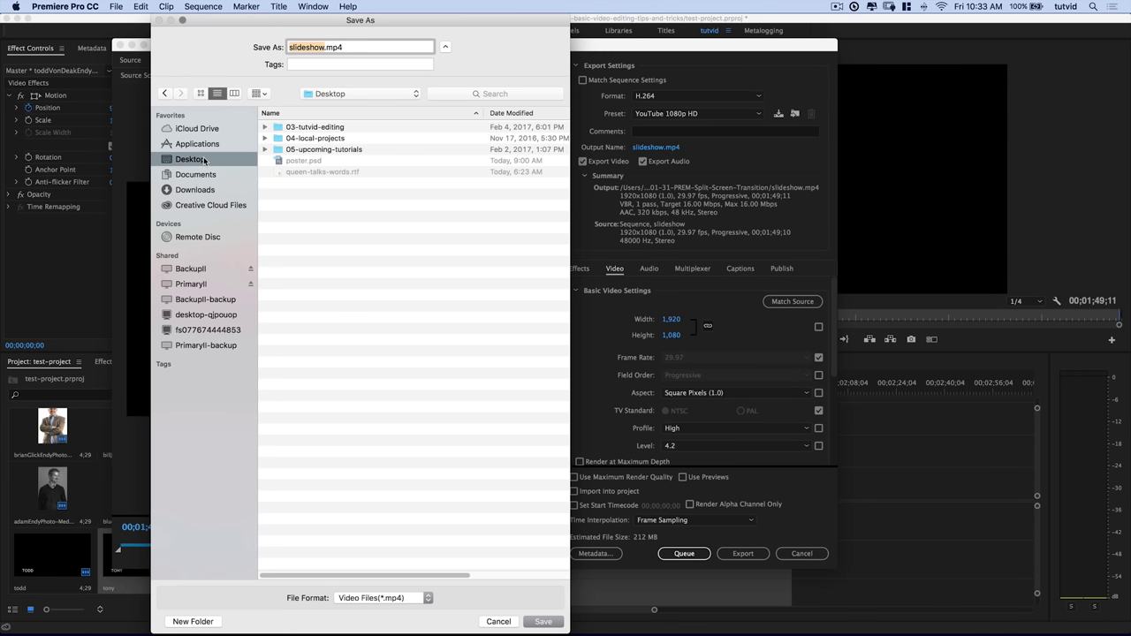
text(whatever-i-want)
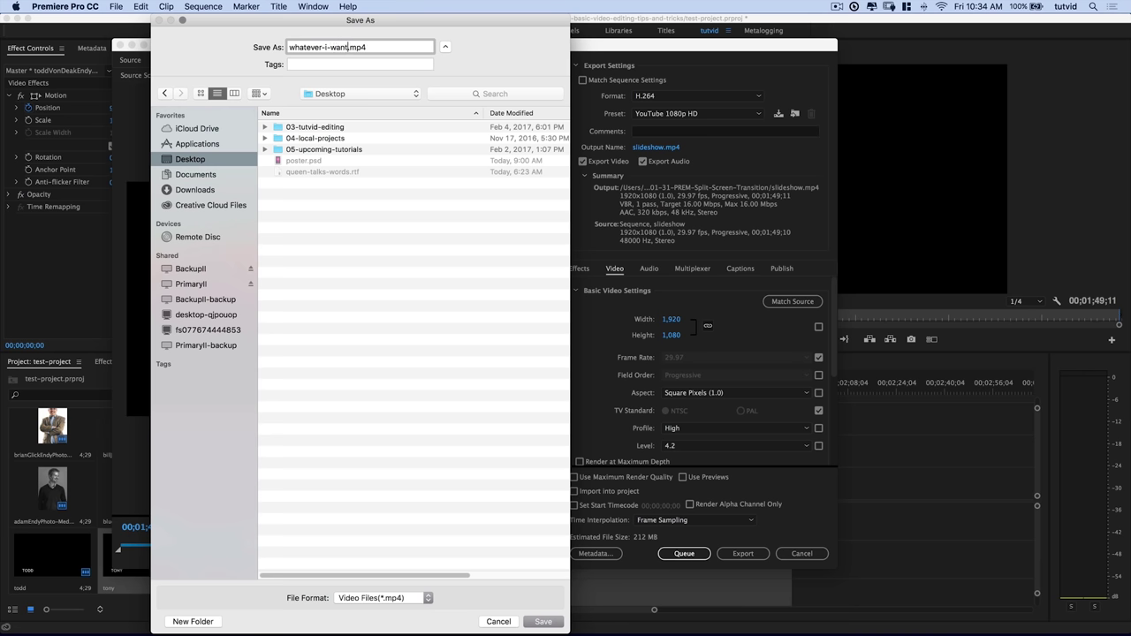
click(531, 621)
click(745, 554)
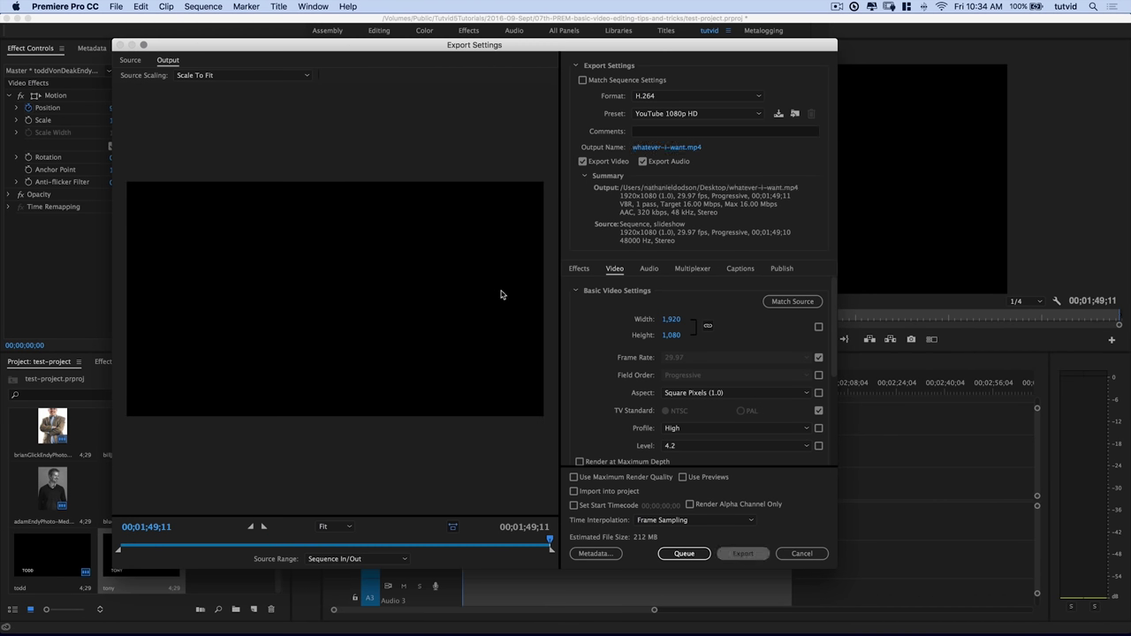